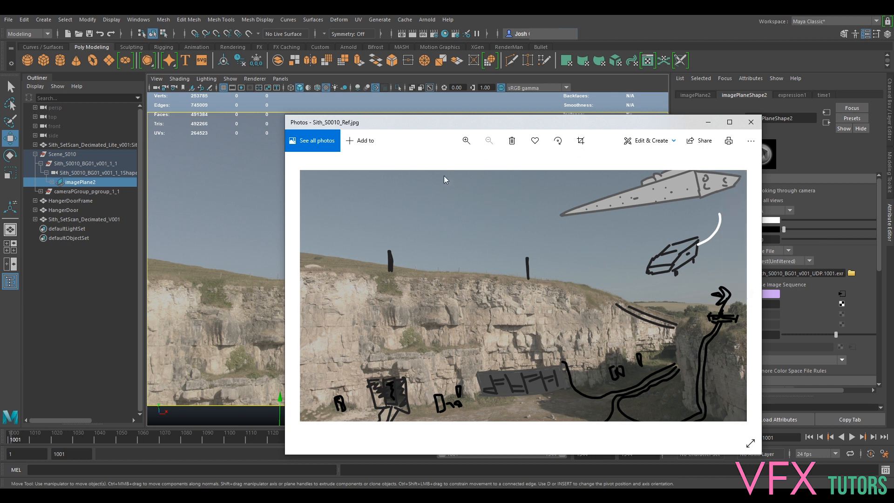
Step: Move the Sith_S0010_Ref.jpg reference image out of the way and view the scene from the persp camera with nothing selected
drag(389, 124, 456, 132)
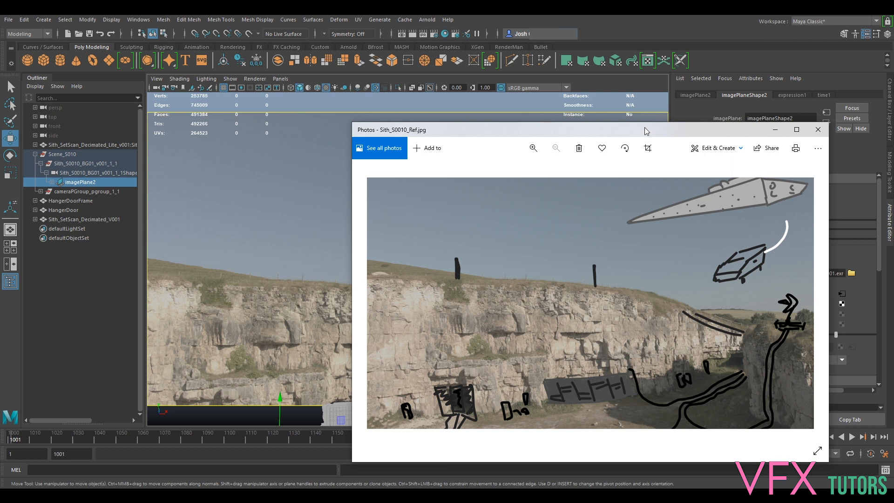
drag(640, 129, 893, 149)
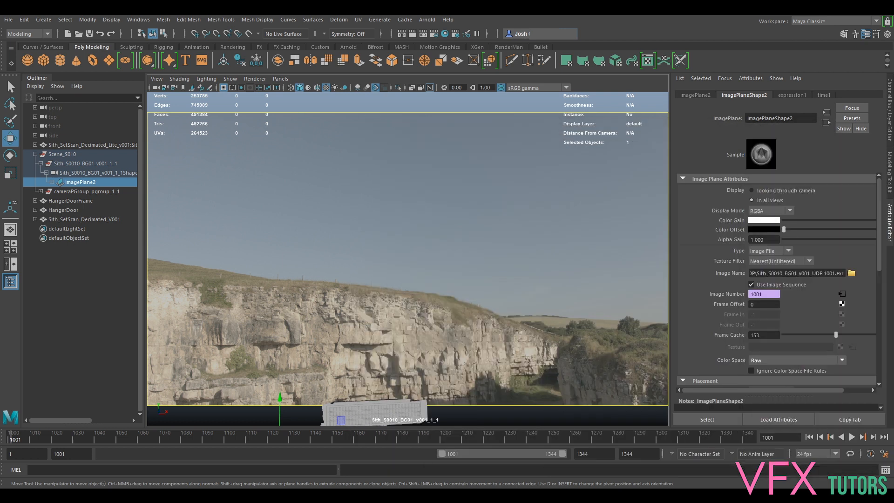
click(280, 79)
mouse_move(354, 88)
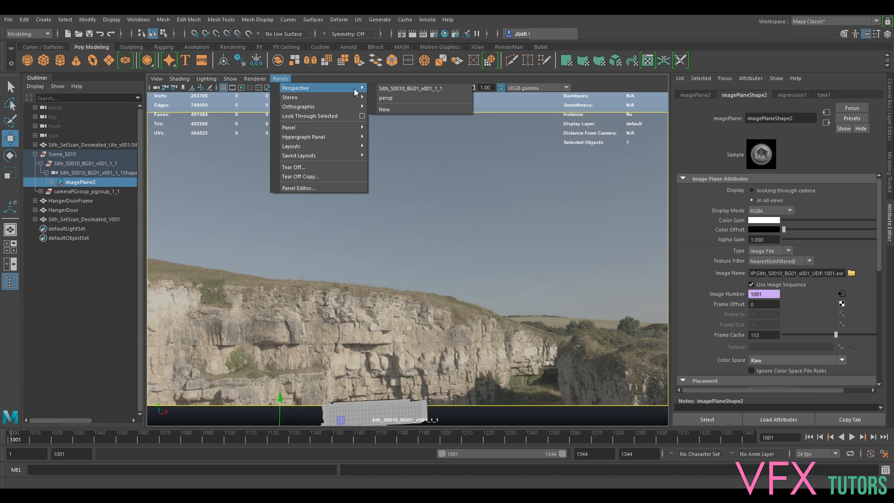
click(400, 97)
scroll(473, 210, down, 5)
alt+drag(473, 211, 530, 271)
click(536, 274)
alt+drag(582, 244, 489, 280)
key(ctrl+h)
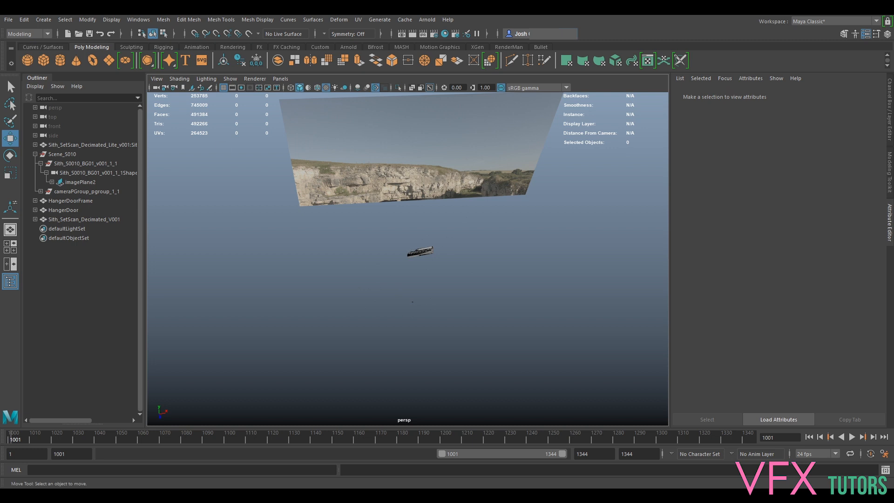
Step: Create a polygon cube, scale it uniformly to about 2948 and raise it to about Y 3753
click(47, 59)
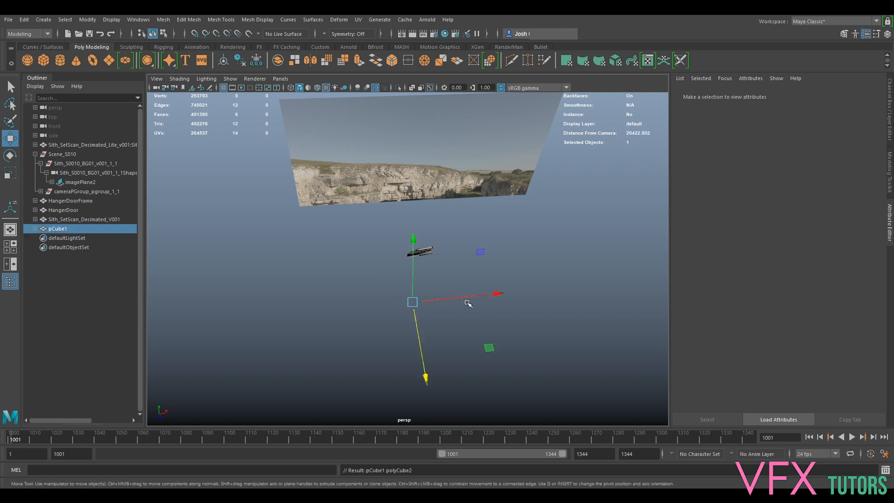
key(r)
drag(412, 302, 441, 321)
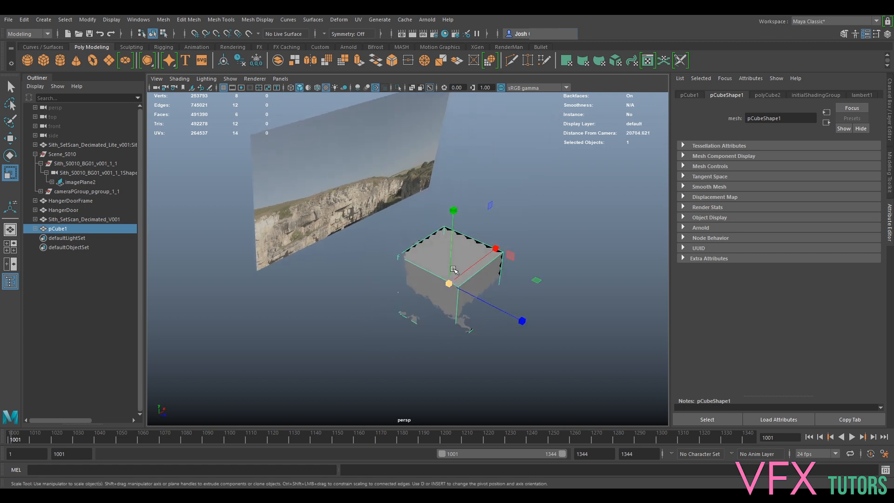
key(w)
drag(452, 266, 457, 185)
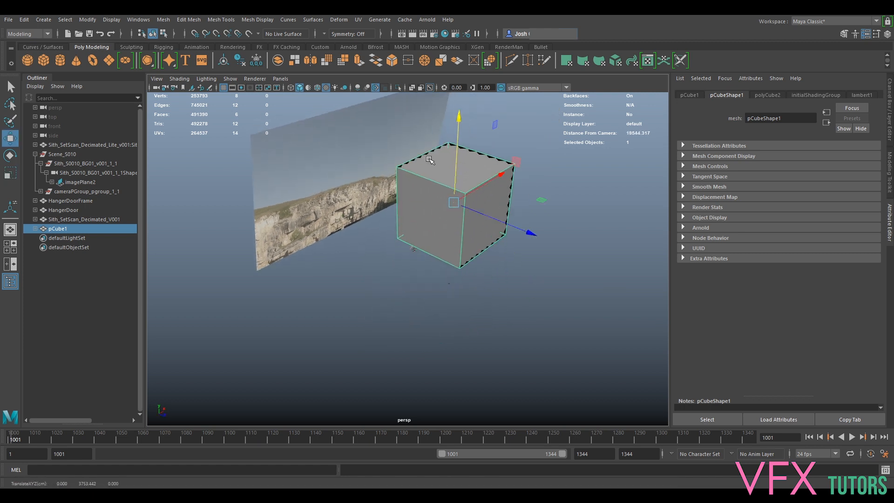
Step: Increase the persp camera's Near Clip Plane to clear the jagged edges on the cube, and reselect the cube
click(156, 79)
click(170, 87)
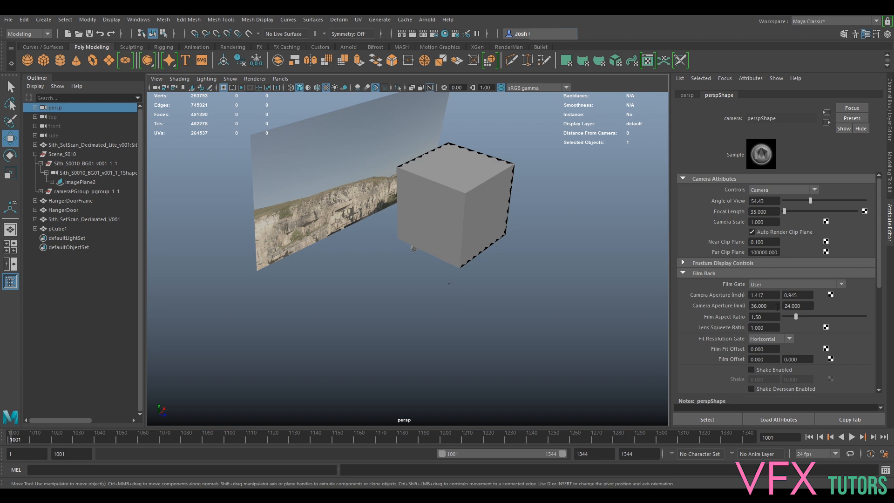
key(Return)
click(470, 172)
mouse_move(470, 172)
alt+mouse_down()
mouse_move(486, 184)
mouse_move(481, 178)
alt+mouse_up()
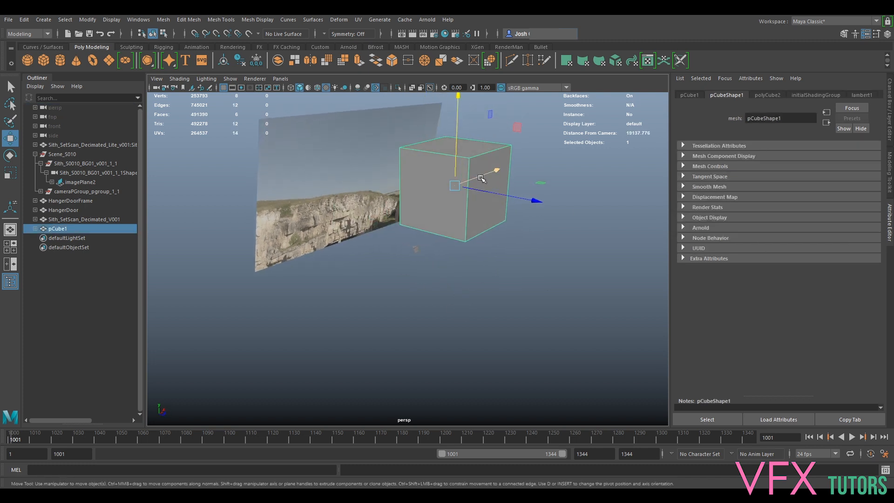
Step: Scale one side face of the cube down almost to a point to form the ship's wedge-shaped nose
right_drag(435, 191, 436, 210)
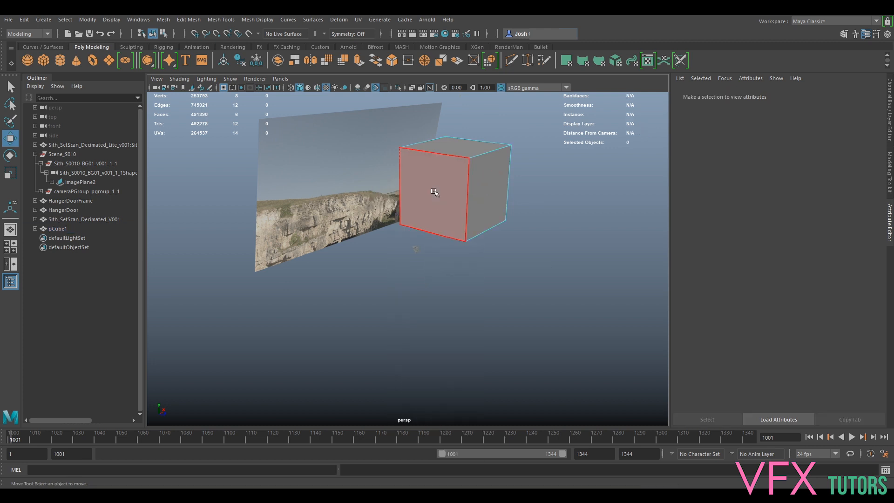
click(435, 191)
key(r)
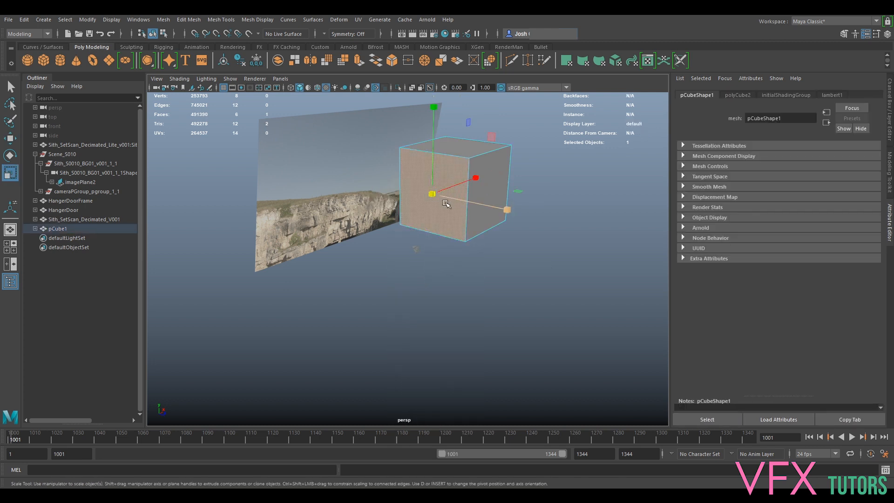
drag(435, 196, 473, 266)
drag(391, 191, 379, 193)
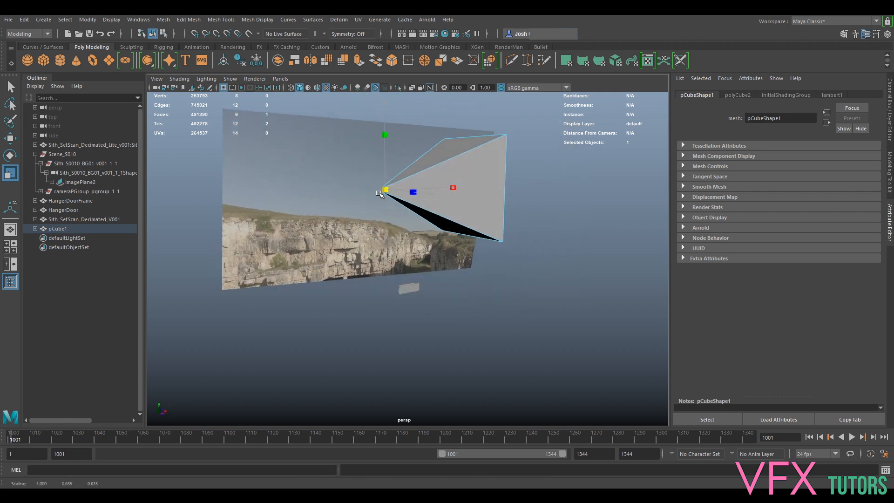
Step: Scale the face at the wedge's wide end down vertically to flatten the hull
alt+drag(529, 211, 452, 203)
key(w)
key(r)
alt+middle_drag(452, 203, 469, 265)
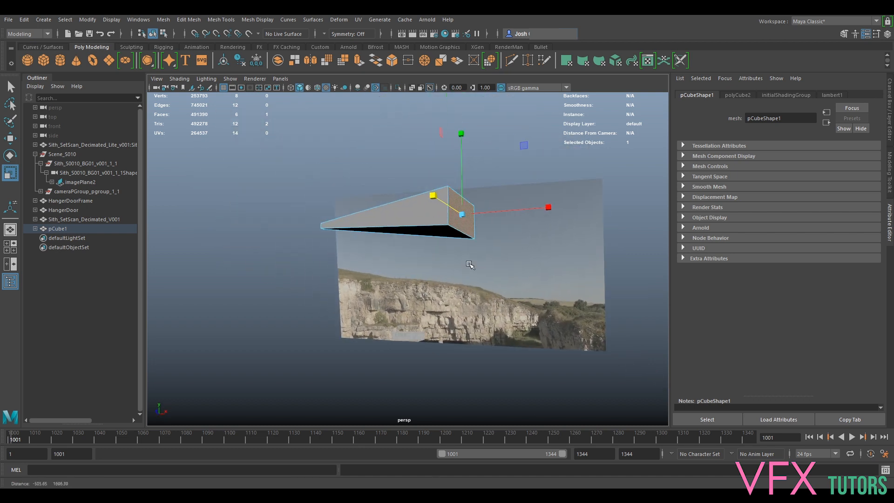
scroll(469, 260, up, 2)
drag(480, 168, 494, 213)
alt+drag(540, 160, 515, 185)
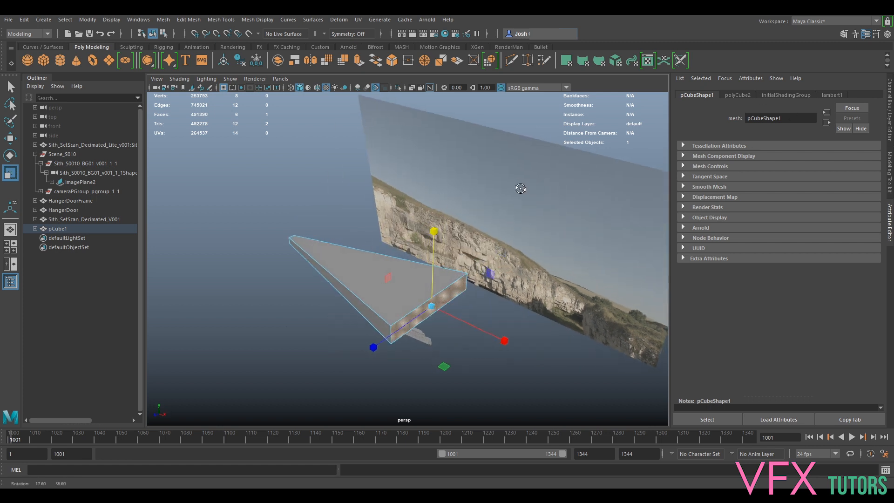
Step: Insert an edge loop lengthwise down the centre of the wedge with the Multi-Cut tool
click(889, 177)
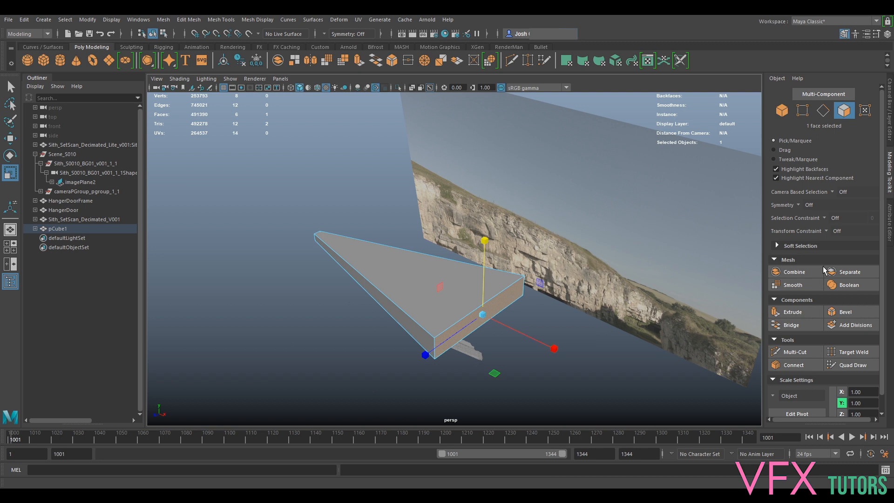
click(789, 352)
alt+drag(456, 357, 411, 354)
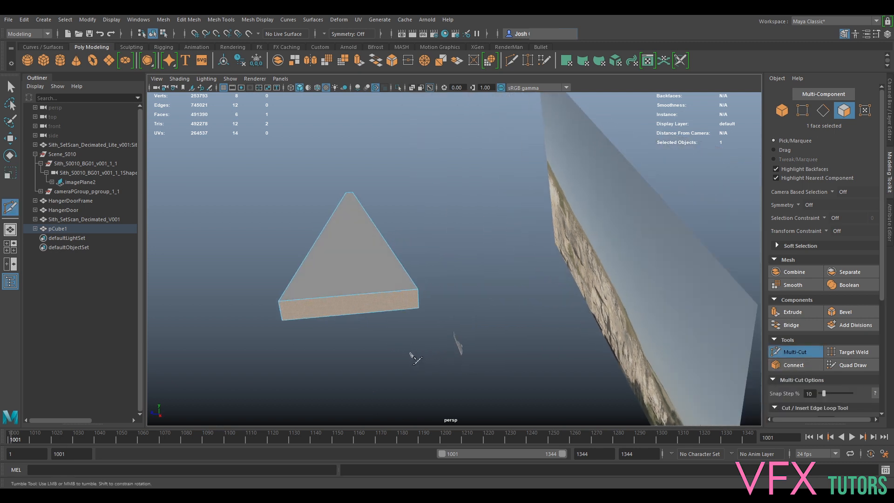
ctrl+click(351, 292)
key(q)
Step: Scale the two centre vertices at the wedge's wide end apart vertically to form a ridge, and return to object selection
click(802, 112)
click(351, 305)
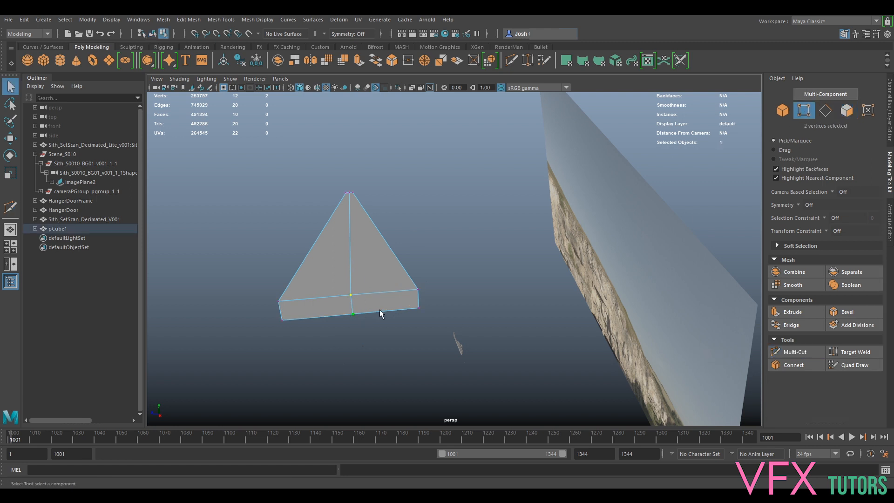
key(r)
drag(349, 271, 355, 131)
alt+drag(350, 373, 382, 231)
drag(375, 136, 378, 182)
alt+drag(617, 246, 589, 264)
alt+right_drag(589, 263, 607, 255)
click(779, 113)
right_drag(541, 265, 594, 216)
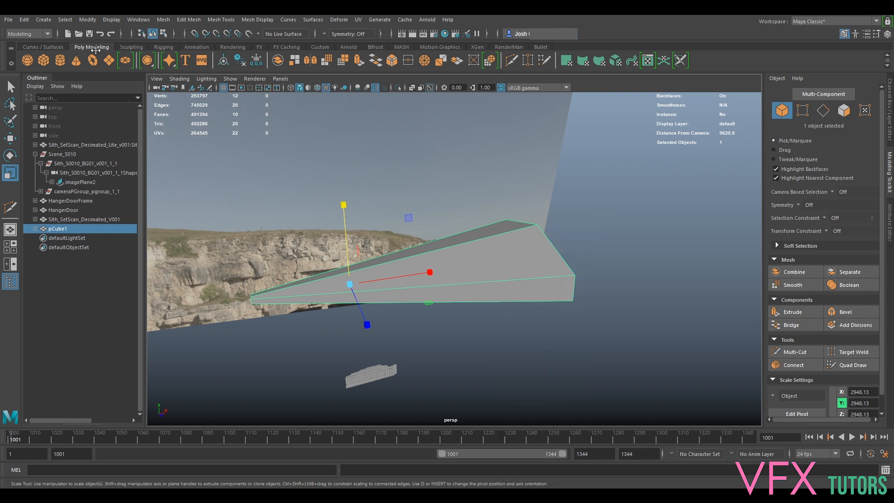
Step: Create a second polygon cube, scale it up and place it at the hull's rear ridge, around X 2694, Y 4233
click(42, 61)
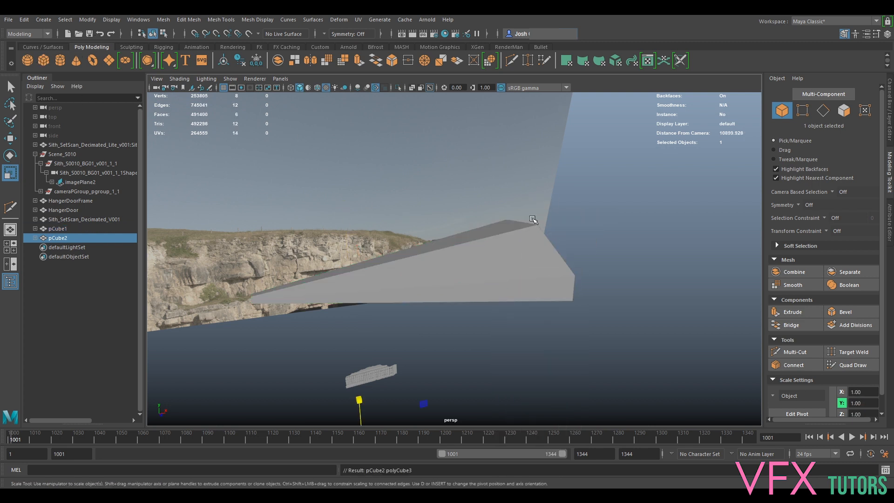
key(e)
scroll(406, 362, down, 5)
key(w)
drag(404, 361, 497, 245)
key(r)
key(w)
drag(483, 204, 484, 211)
scroll(497, 228, up, 5)
alt+middle_drag(510, 229, 401, 336)
alt+drag(351, 361, 415, 353)
drag(573, 283, 574, 272)
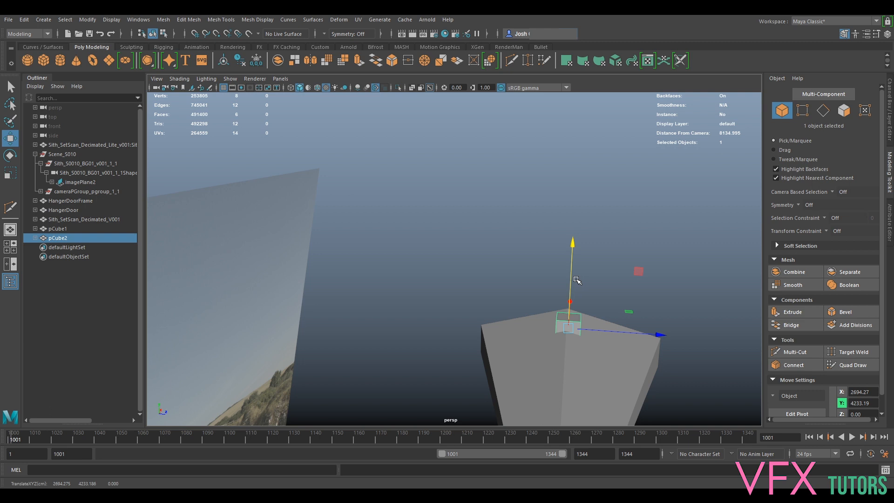
Step: Enlarge the second cube into a wide block and seat it on top of the hull's rear ridge
key(r)
mouse_move(568, 328)
mouse_down()
mouse_move(603, 331)
mouse_move(597, 338)
mouse_move(568, 323)
mouse_up()
drag(382, 253, 546, 344)
key(w)
drag(523, 309, 492, 293)
Step: Duplicate the block, shrink the copy and set it above the first block at about X 2468, Y 4721
key(ctrl+d)
key(r)
drag(526, 243, 526, 271)
alt+drag(596, 292, 537, 281)
drag(459, 253, 425, 253)
key(w)
click(376, 255)
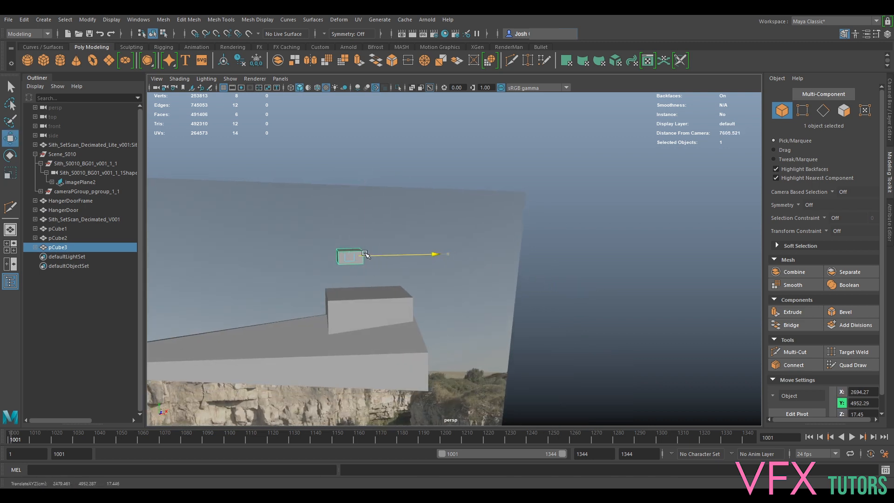
drag(348, 232, 350, 248)
alt+drag(347, 297, 389, 302)
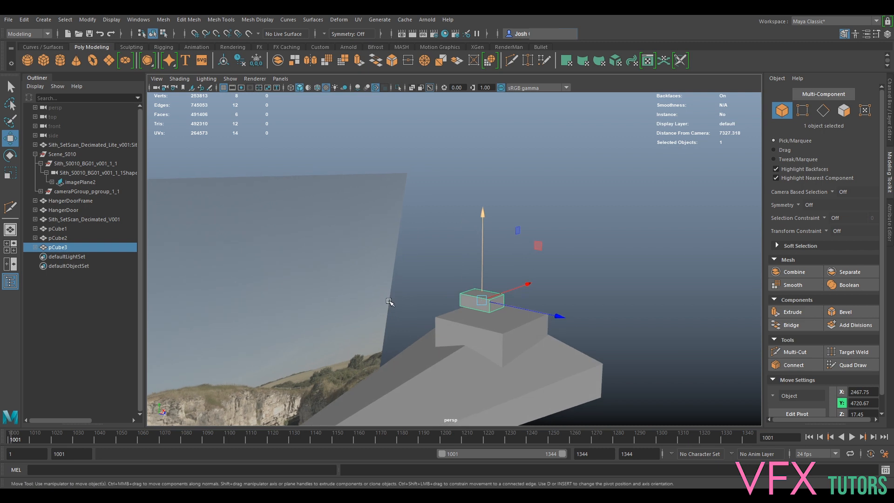
Step: Duplicate the small top block, then lower and widen the copy to form a middle tier of the superstructure
key(ctrl+d)
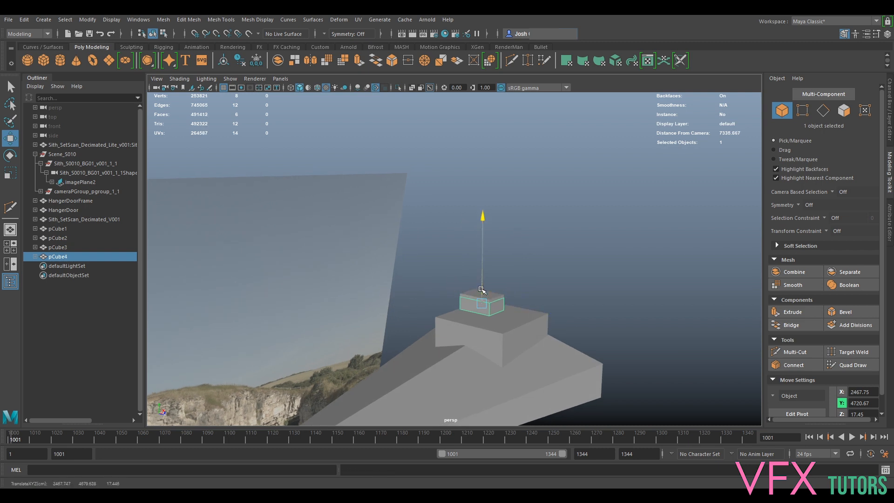
drag(483, 285, 482, 299)
key(r)
drag(530, 325, 492, 309)
alt+drag(552, 327, 405, 280)
alt+middle_drag(405, 279, 465, 302)
scroll(420, 273, up, 2)
drag(405, 267, 371, 261)
drag(406, 302, 535, 313)
key(w)
drag(378, 301, 396, 326)
click(426, 261)
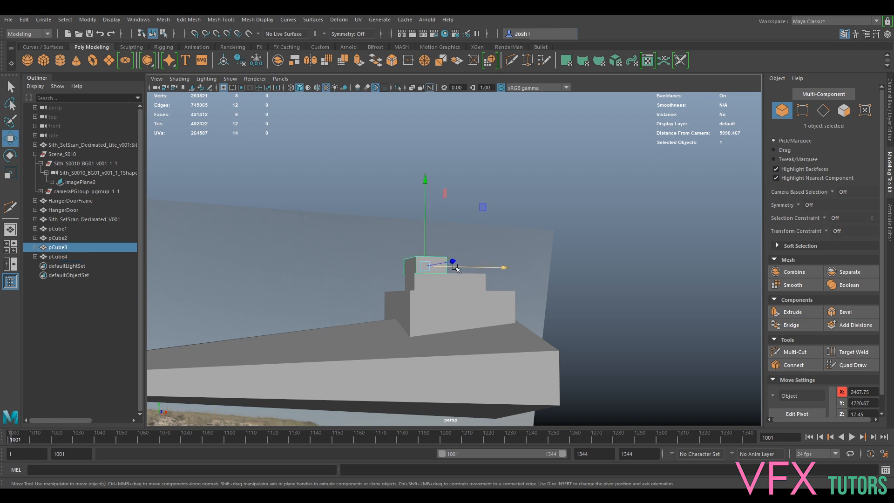
alt+drag(426, 262, 359, 321)
Step: Create a polygon cylinder, move it to the ship's rear and scale it uniformly to about 148.6
click(60, 61)
key(e)
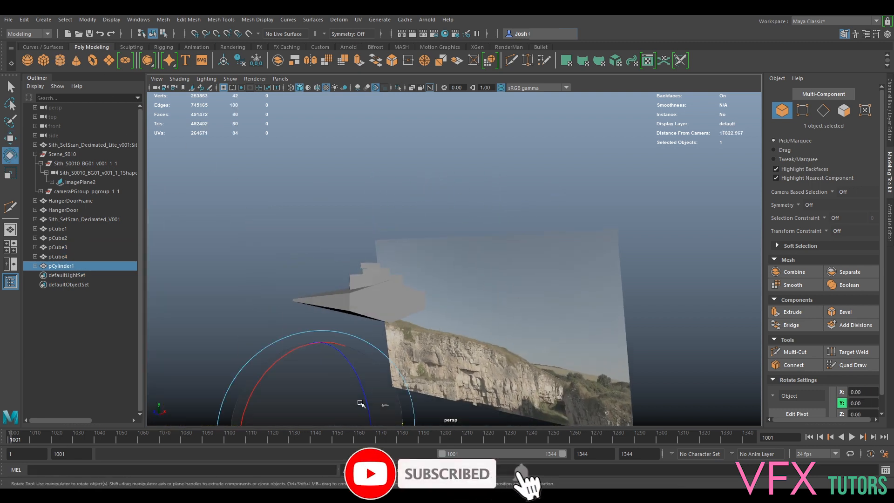
scroll(368, 372, down, 3)
key(w)
drag(374, 357, 408, 282)
key(r)
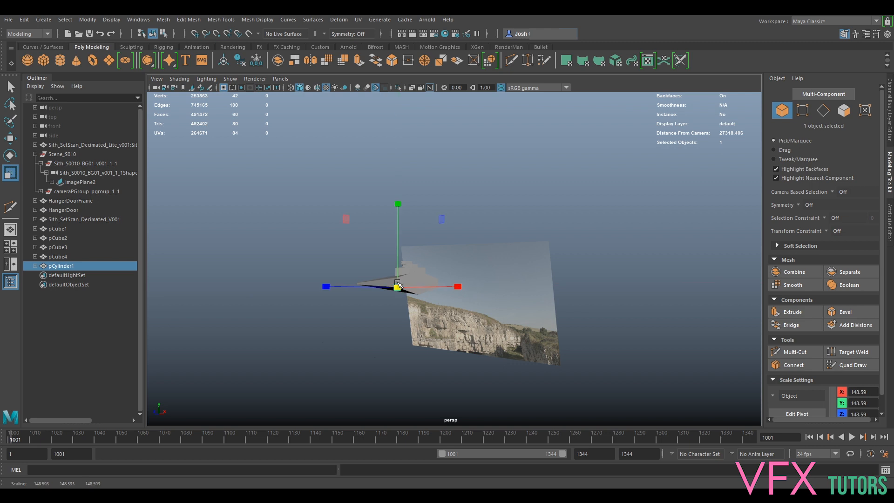
scroll(398, 281, down, 4)
scroll(402, 280, up, 3)
key(f)
scroll(423, 279, down, 5)
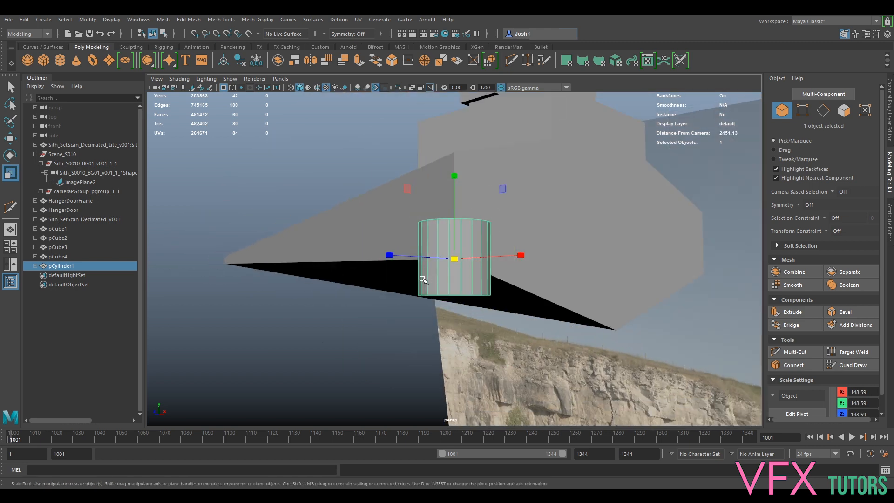
Step: Turn the cylinder to face backwards by setting its rotation to X 0, Y 0, Z 90
key(e)
drag(531, 209, 433, 313)
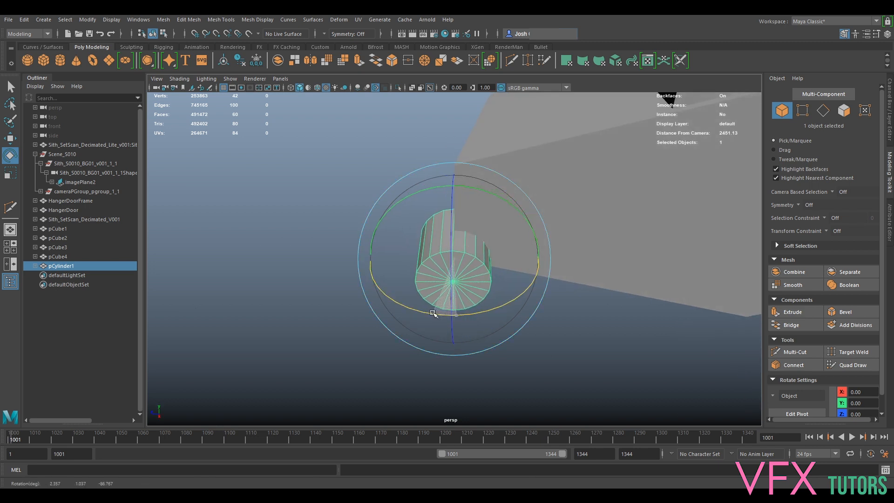
scroll(435, 313, down, 3)
key(w)
click(890, 132)
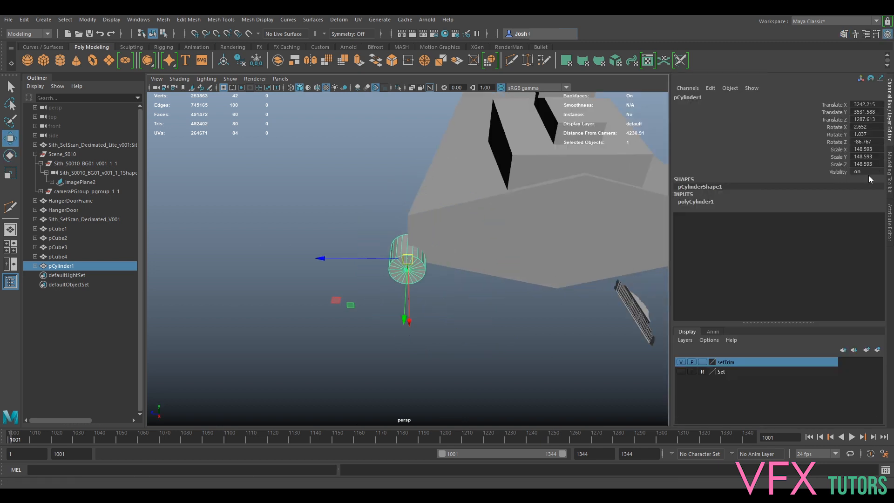
text(90)
key(Return)
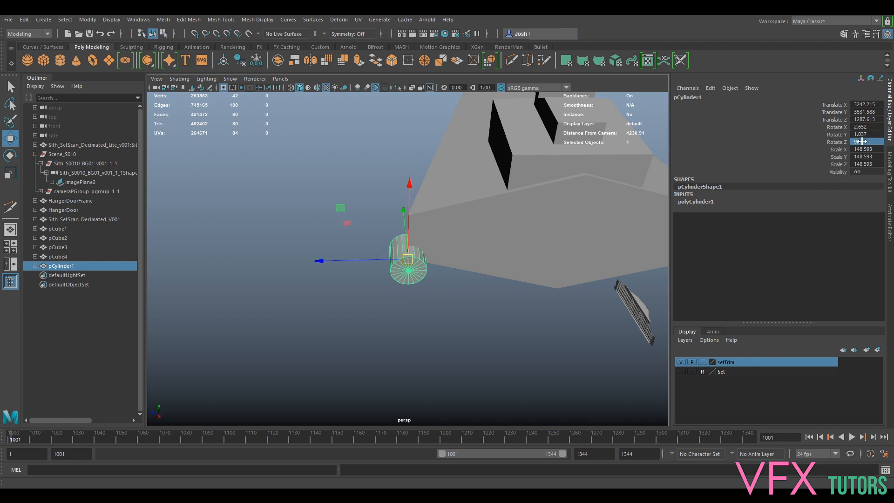
text(0)
click(874, 127)
text(0)
key(Return)
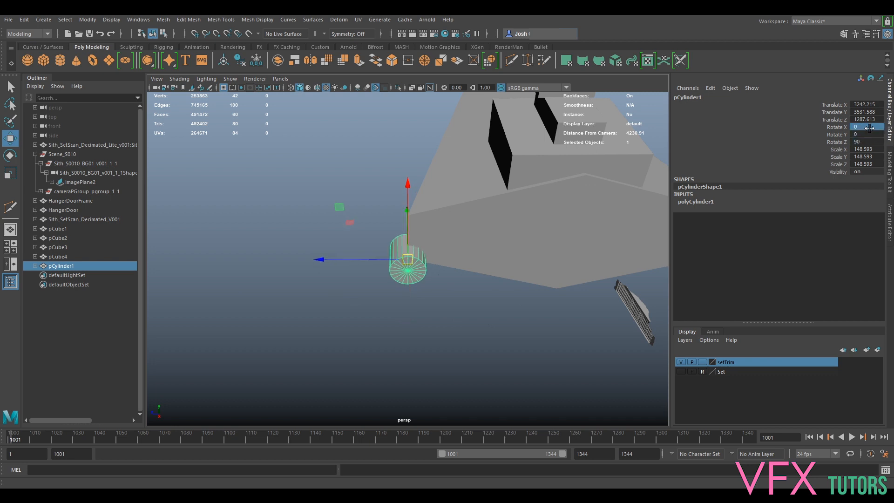
Step: Position the cylinder in the hull's rear face at about Y 3728 and spread five duplicates across it as engines
drag(372, 260, 402, 263)
drag(439, 235, 441, 216)
key(ctrl+d)
drag(404, 243, 554, 245)
key(ctrl+d)
key(ctrl+d)
alt+middle_drag(554, 245, 538, 245)
alt+drag(538, 245, 422, 280)
key(ctrl+d)
key(ctrl+d)
Step: Scale up the second engine cylinder from each side of the rear face
click(425, 259)
key(r)
drag(392, 252, 472, 256)
click(516, 248)
drag(531, 242, 547, 246)
Step: Slide the engine cylinders sideways to even out their spacing across the hull's rear face
click(434, 237)
alt+drag(434, 236, 415, 256)
key(q)
key(w)
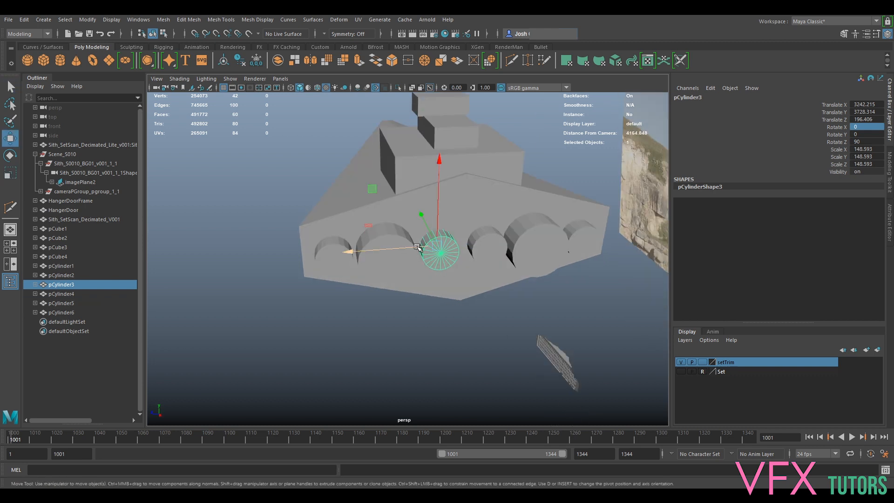
click(479, 250)
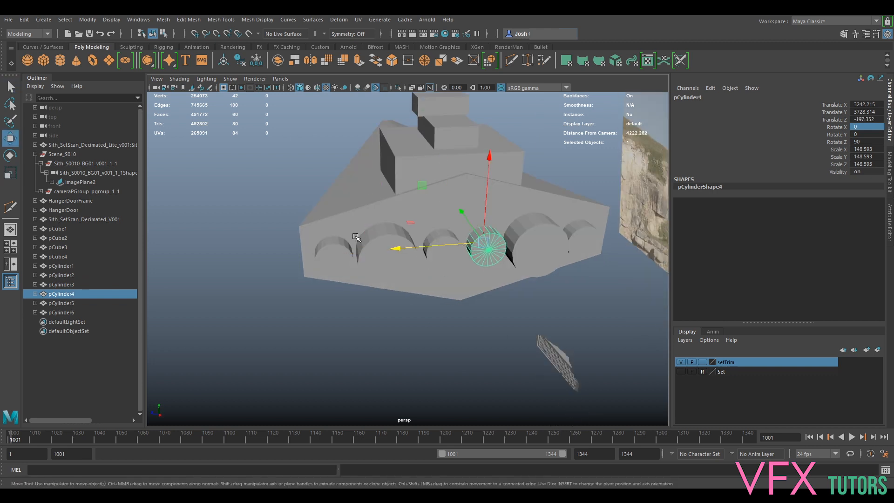
drag(356, 237, 406, 245)
click(408, 246)
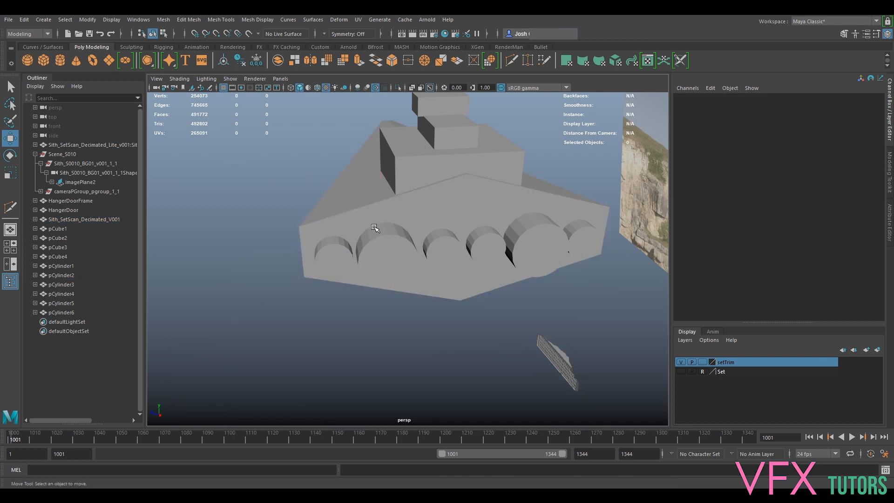
drag(353, 251, 356, 251)
click(543, 254)
Step: Combine all the hull, superstructure and engine pieces into one mesh and delete its construction history
alt+drag(543, 254, 438, 249)
drag(190, 161, 629, 313)
alt+right_drag(615, 287, 498, 245)
drag(535, 170, 319, 309)
click(163, 20)
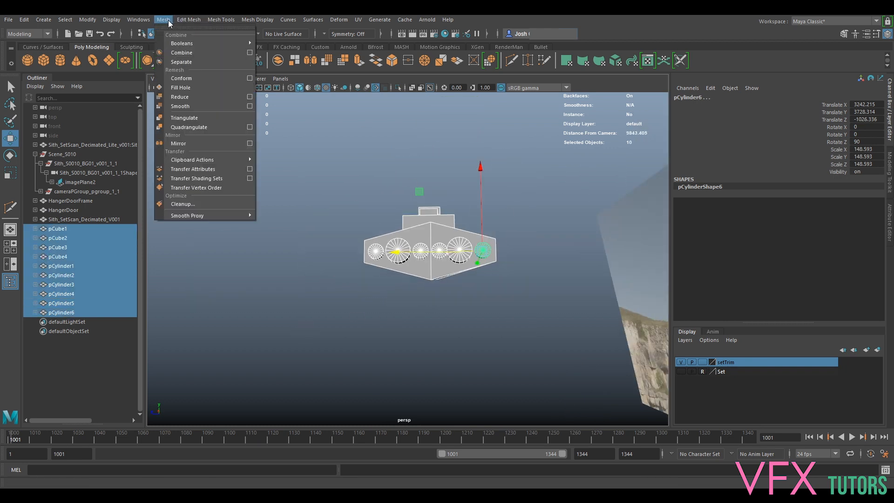
click(192, 53)
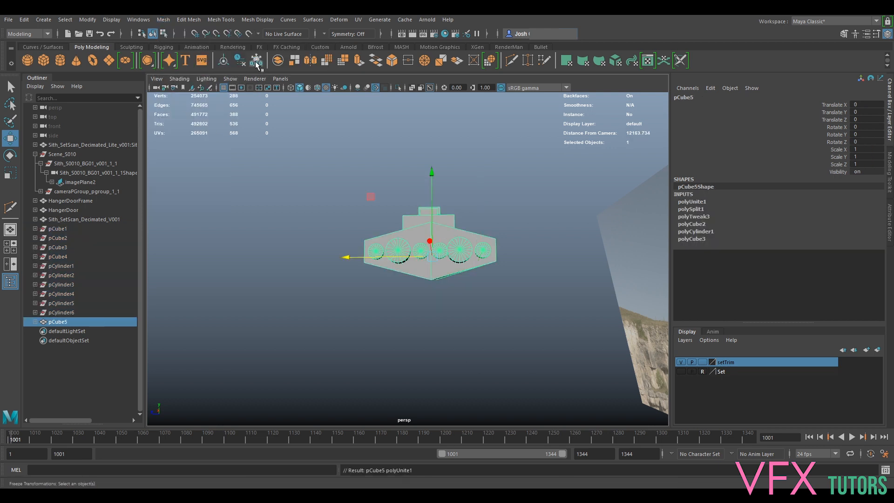
key(alt+shift+d)
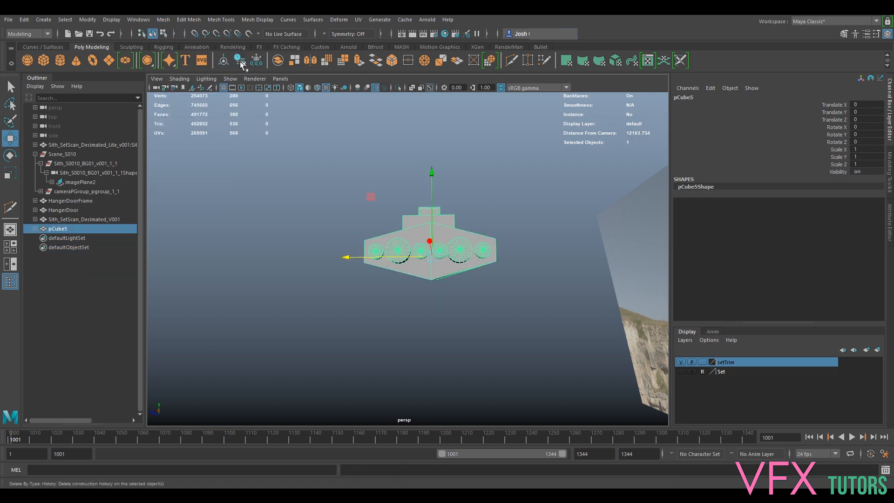
Step: Rename the combined ship mesh as StarDestroyer
double_click(58, 228)
text(StarDestroyer)
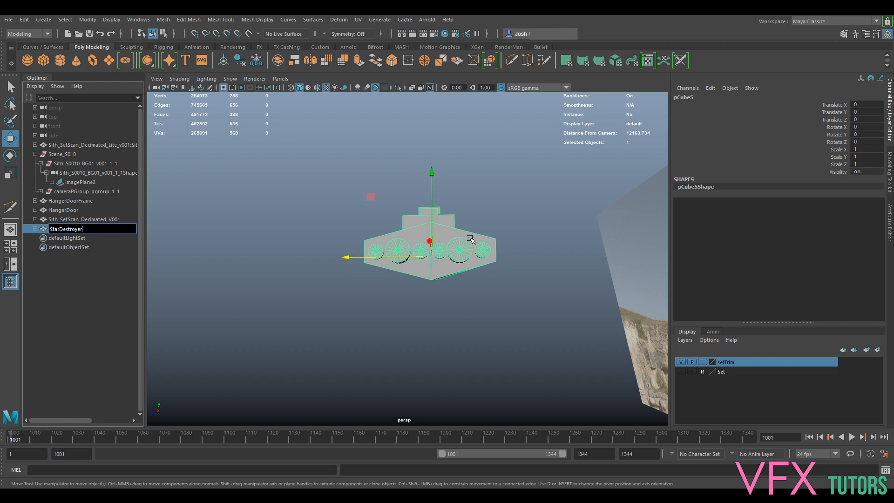
key(Return)
Step: Look through the Sith_S0010_BG01_v001_1_1 shot camera and move the ship to about Y -1181, Z -6474, over the cliff
alt+drag(480, 178, 267, 192)
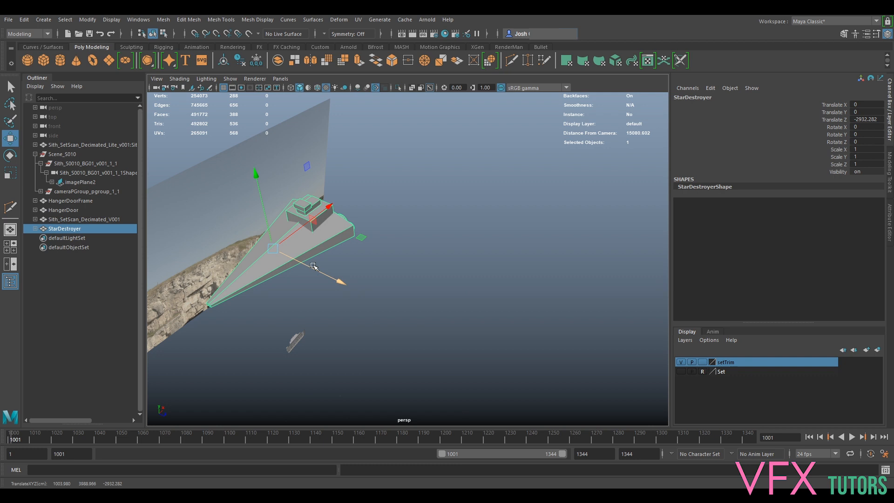
click(280, 79)
mouse_move(285, 90)
click(387, 104)
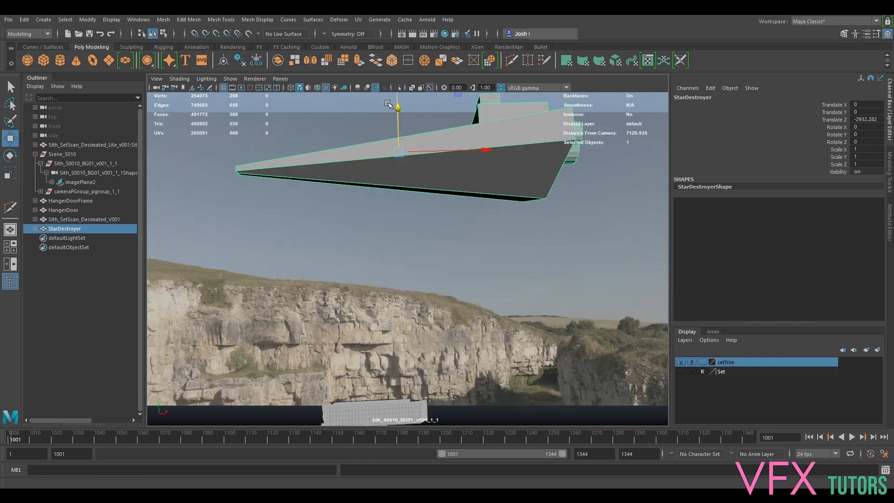
drag(397, 125, 285, 175)
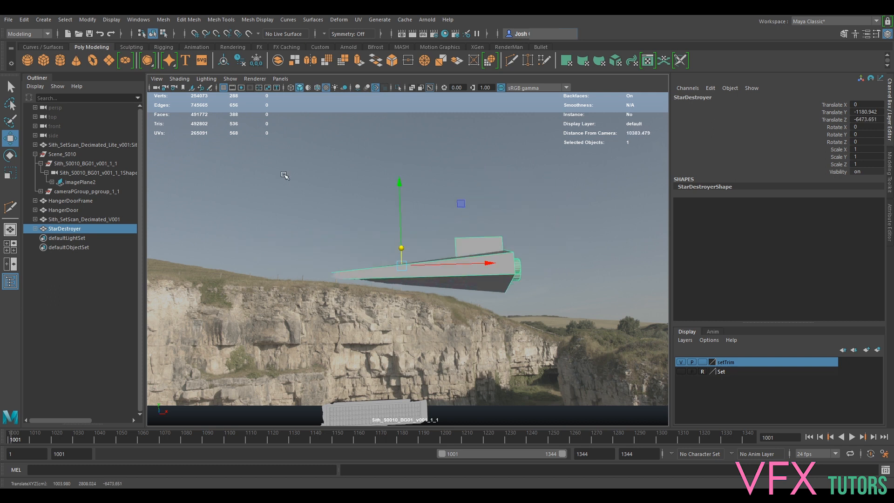
Step: Set the depth of the shot camera's image plane to 1000000 so it sits far behind the ship
click(156, 88)
click(886, 213)
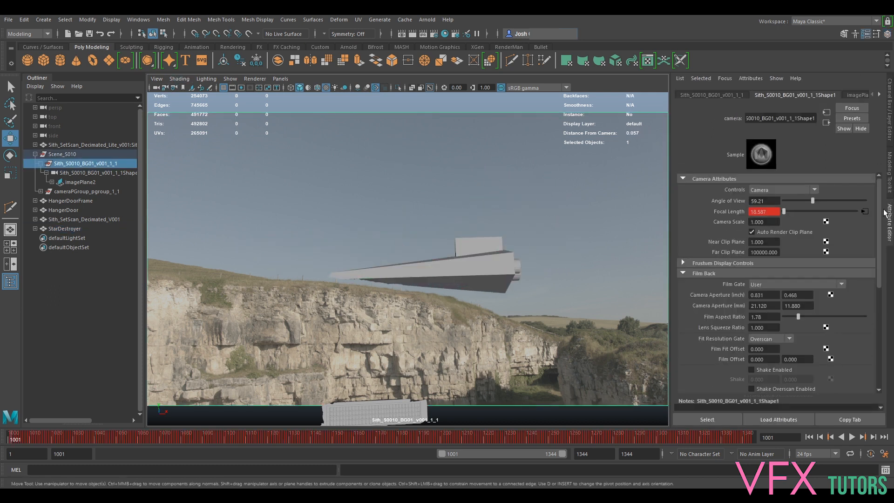
scroll(777, 305, down, 4)
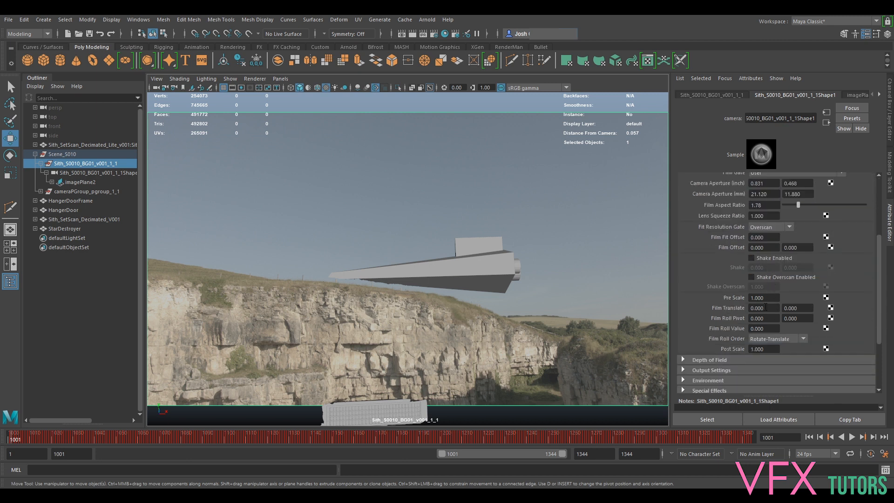
scroll(768, 224, up, 2)
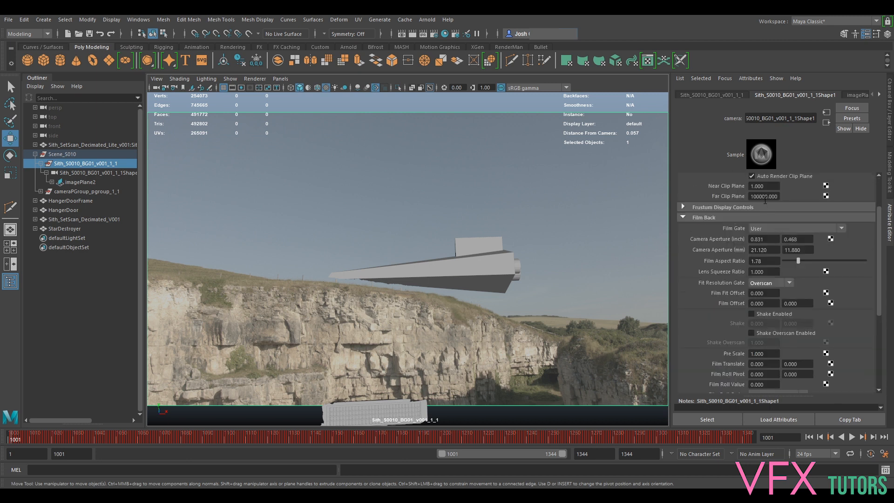
click(847, 94)
scroll(764, 298, down, 3)
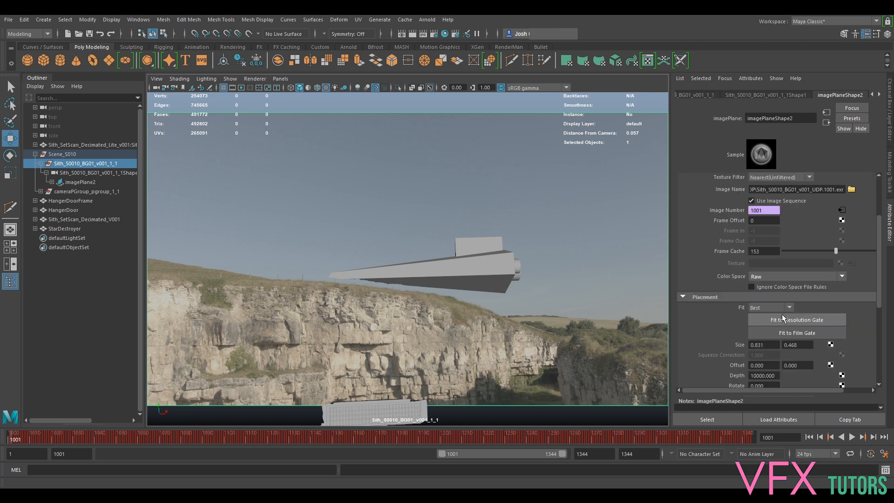
click(761, 375)
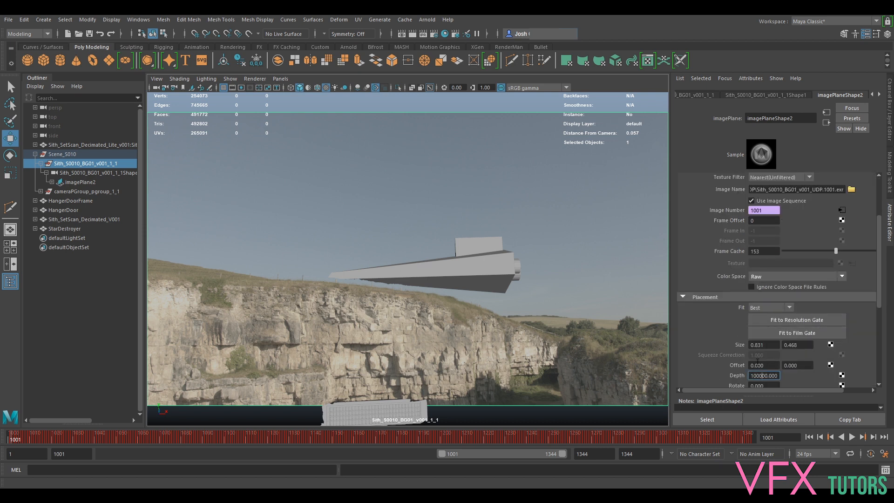
text(00)
key(Return)
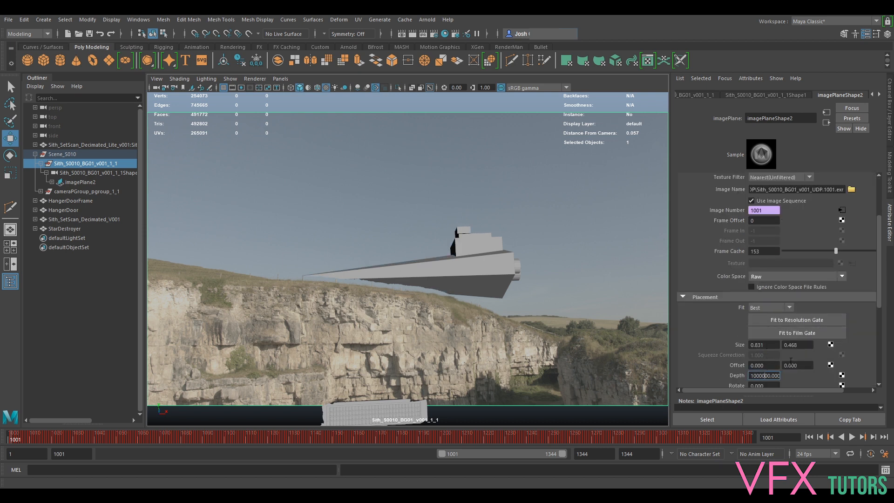
key(Return)
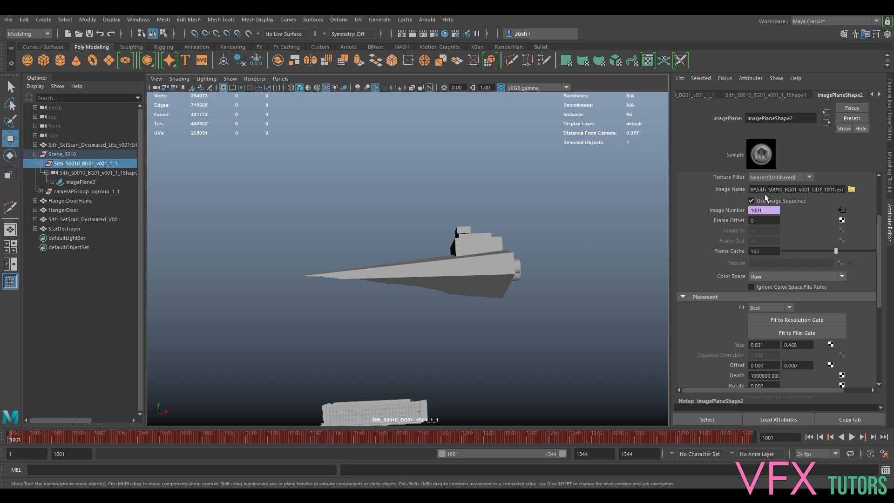
Step: Set the shot camera's far clip plane to 1000000
click(777, 96)
click(770, 195)
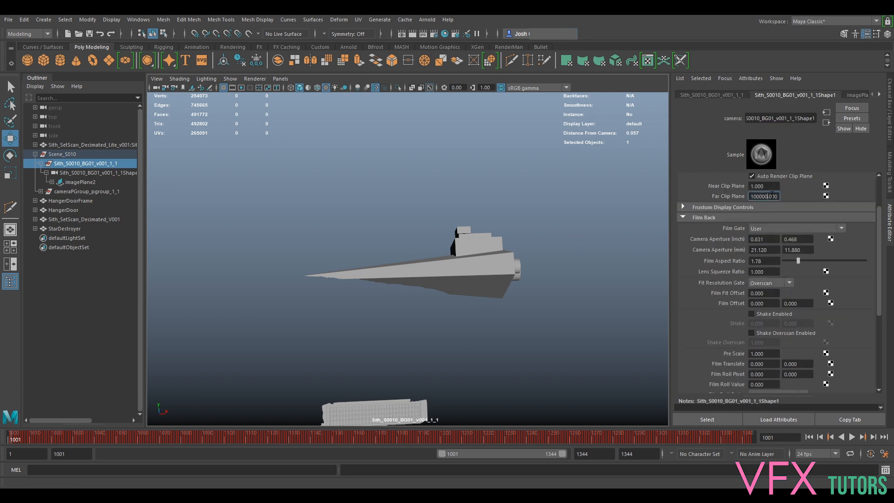
key(Return)
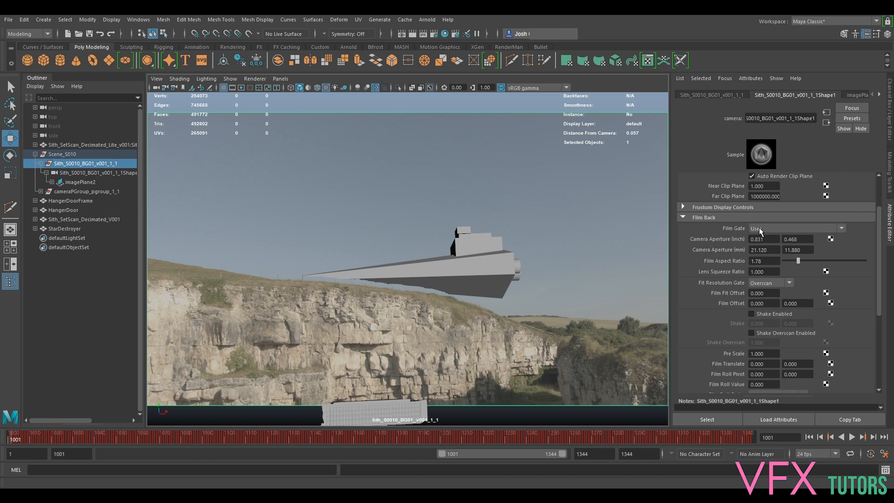
Step: Move the StarDestroyer up and farther back in the sky, to about X 4199, Y 7882, Z -11503
click(488, 277)
drag(402, 242, 515, 237)
drag(499, 184, 500, 101)
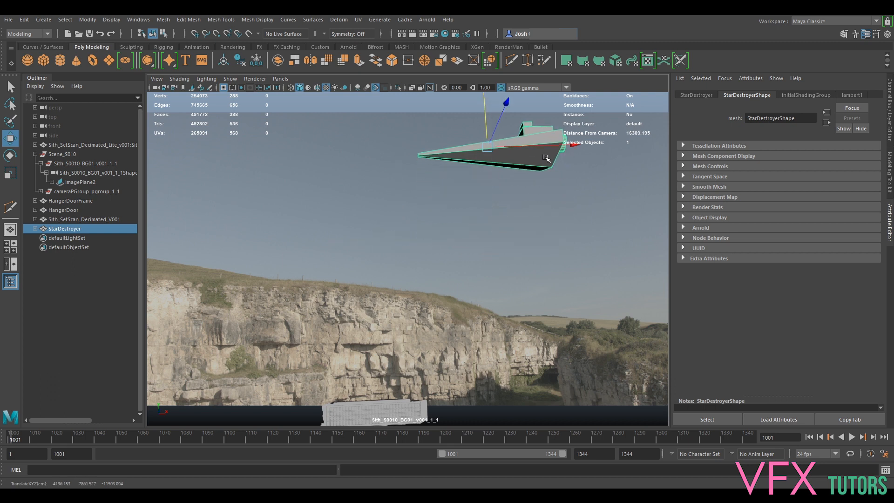
Step: Rotate the ship freely to about X -4, Y -24, Z -1 degrees so its rear turns towards the camera
key(e)
drag(566, 157, 529, 122)
mouse_move(527, 159)
mouse_down()
mouse_move(535, 156)
mouse_move(534, 163)
mouse_move(509, 161)
mouse_move(525, 149)
mouse_up()
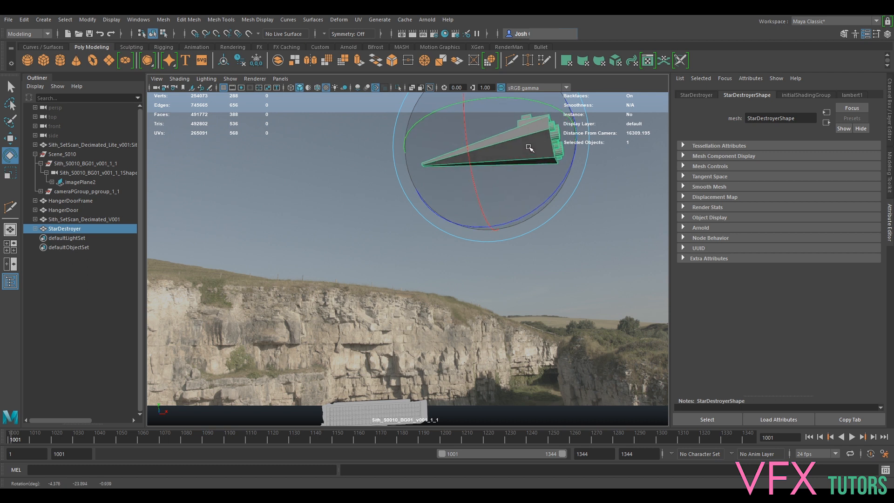
Step: Push the rotated ship farther from the camera, to about X 8200, Y 11100, Z -21000
key(w)
drag(483, 129, 529, 161)
middle_drag(529, 161, 546, 186)
drag(546, 186, 521, 137)
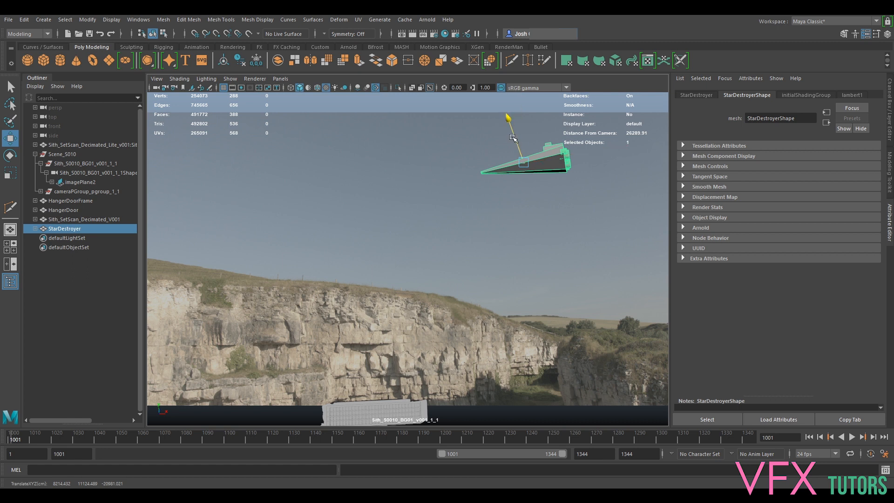
Step: Stretch the ship along its length to a scale of about 1.24 in X
key(r)
drag(561, 162, 584, 171)
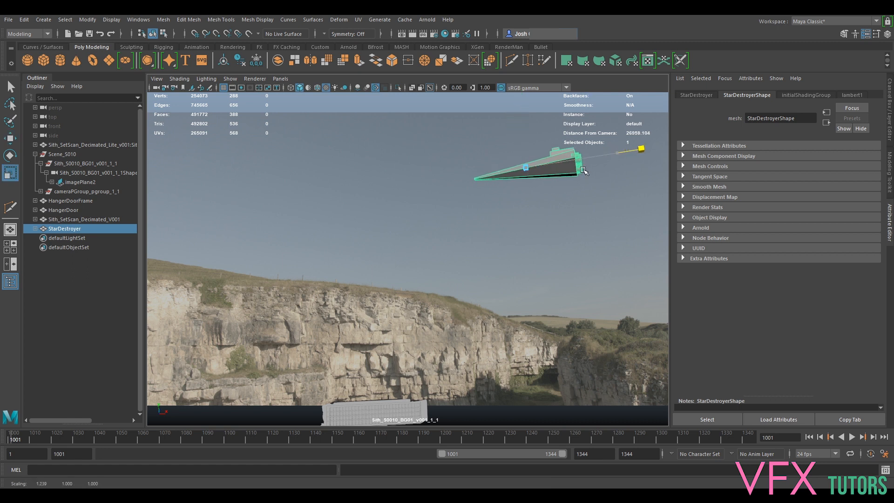
drag(514, 141, 517, 145)
key(w)
Step: Rotate the ship a little more to expose its engines, and deselect it to judge the pose
key(e)
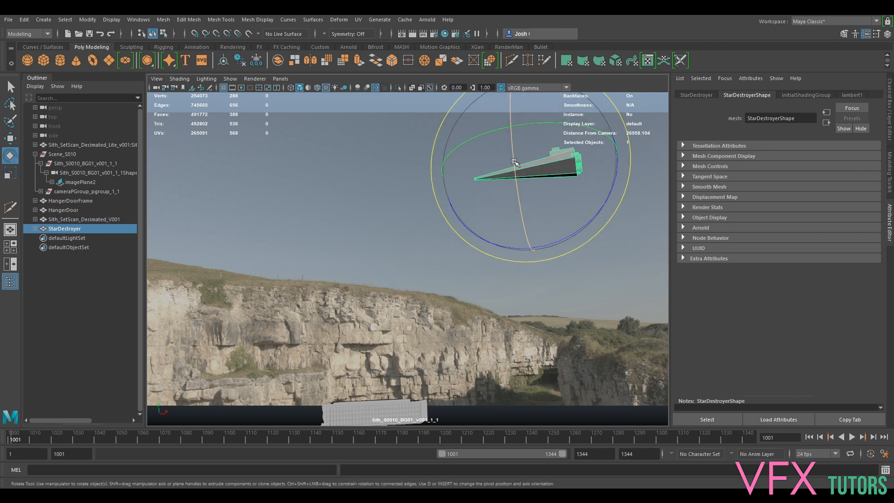
drag(510, 160, 537, 135)
key(w)
click(584, 201)
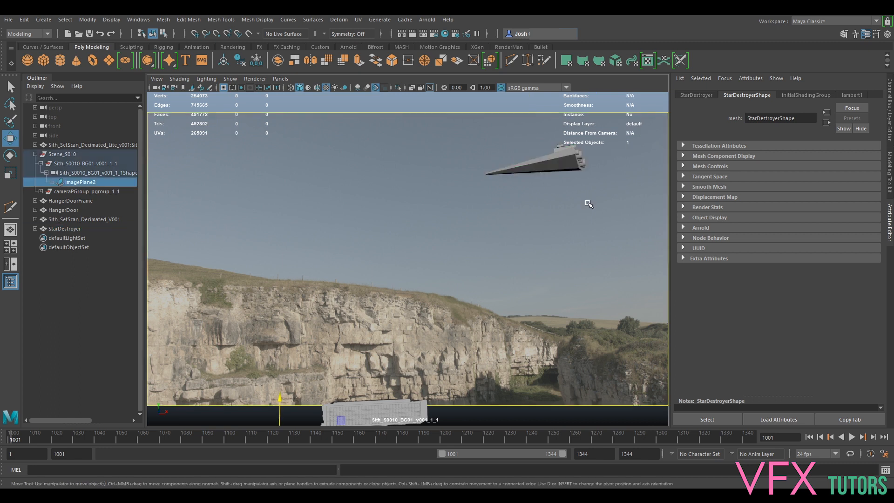
Step: Scale the StarDestroyer up uniformly to roughly twice its size
click(549, 154)
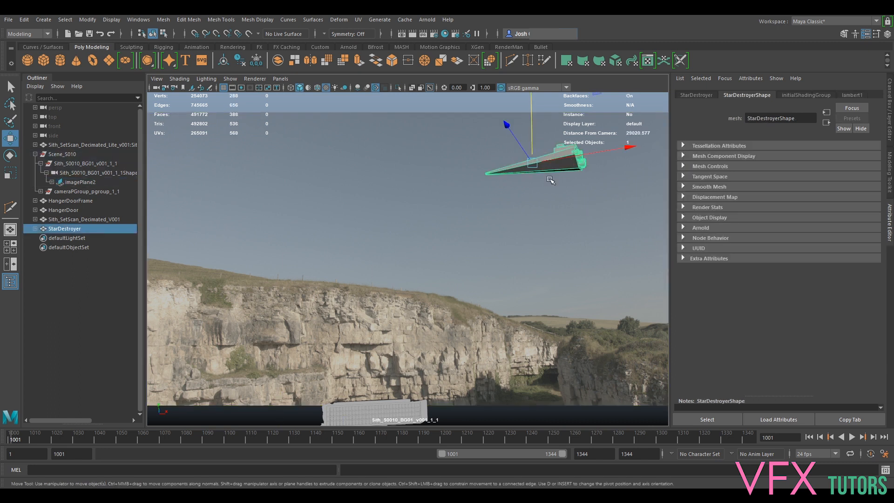
key(r)
drag(535, 163, 613, 180)
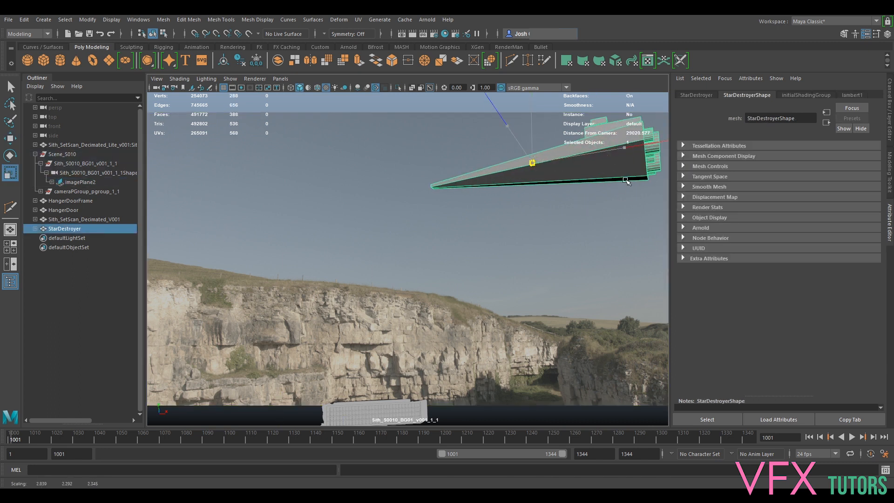
drag(551, 158, 541, 182)
Step: Shift the enlarged ship towards the middle of the frame and adjust its angle to reveal more of the engines
key(w)
key(r)
key(e)
key(w)
drag(519, 154, 448, 158)
key(r)
key(e)
key(w)
key(r)
key(e)
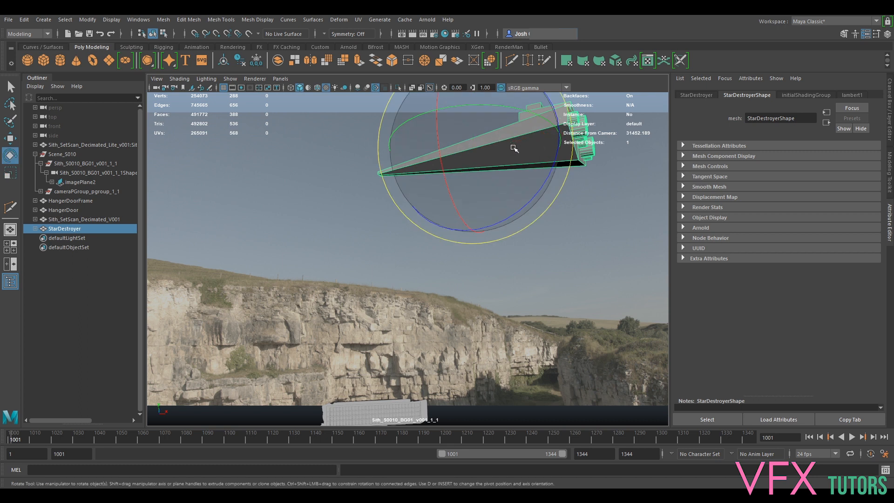
Step: Lower the ship slightly in the sky and nudge its position away from the frame's upper edge
key(w)
drag(485, 125, 488, 137)
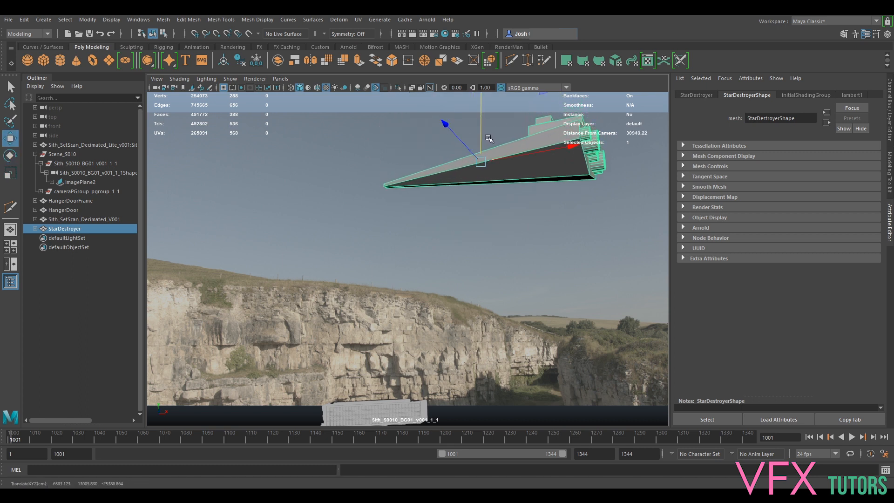
key(e)
key(w)
drag(476, 157, 465, 147)
click(548, 217)
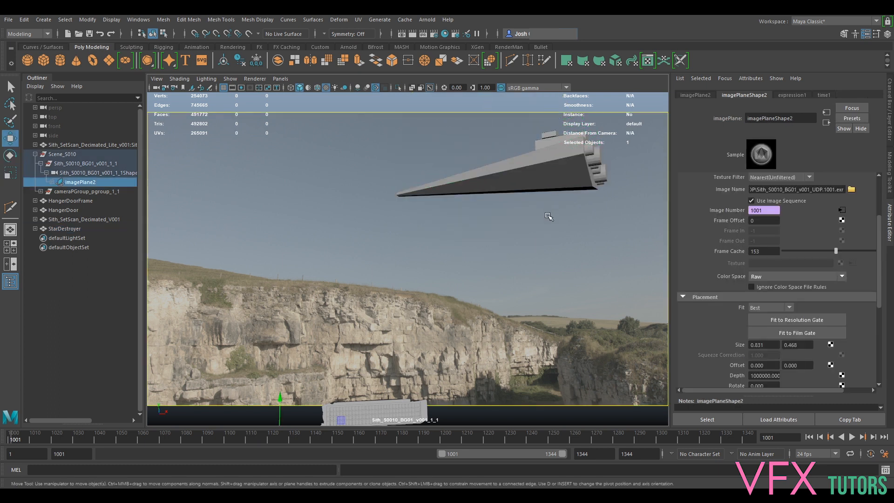
Step: Move the StarDestroyer farther back and lower above the cliff, and deselect it to judge the composition
click(546, 170)
drag(471, 152, 512, 193)
key(r)
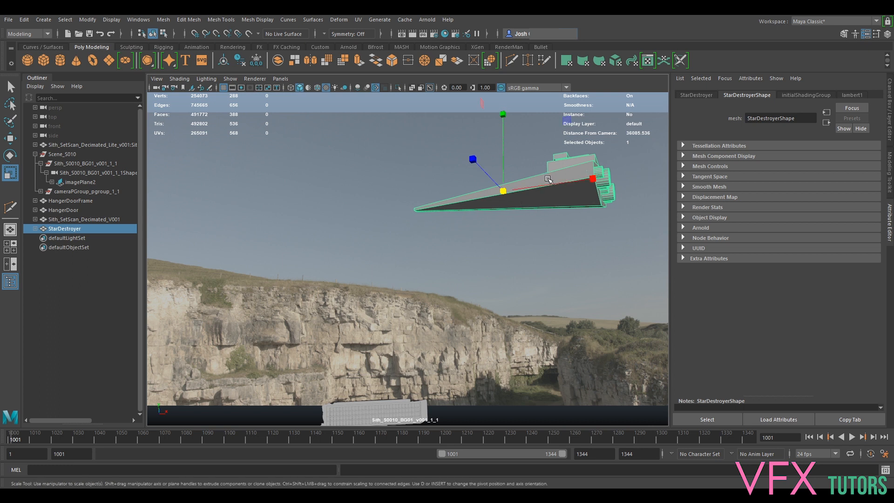
click(378, 187)
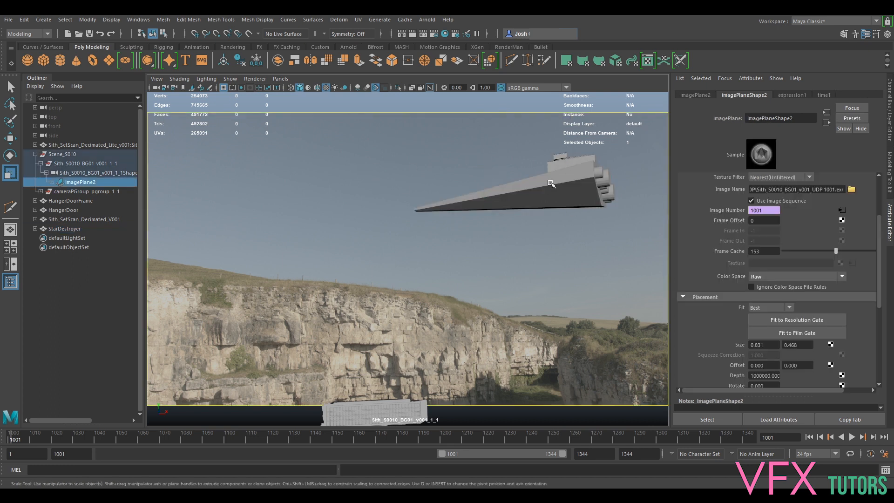
Step: Separate the StarDestroyer mesh into its individual pieces
click(523, 195)
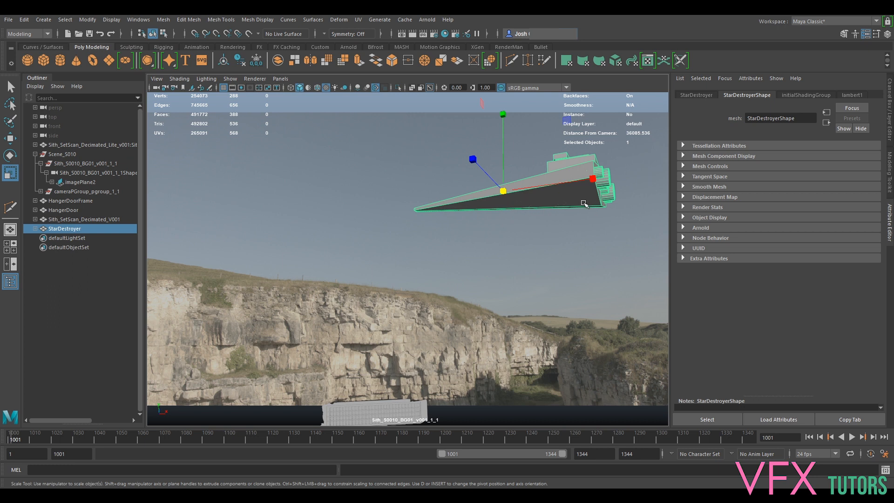
click(164, 22)
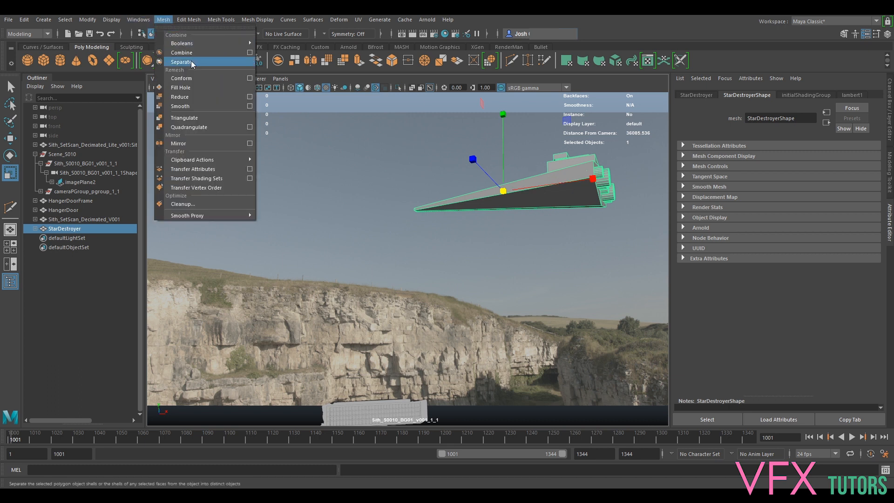
click(181, 62)
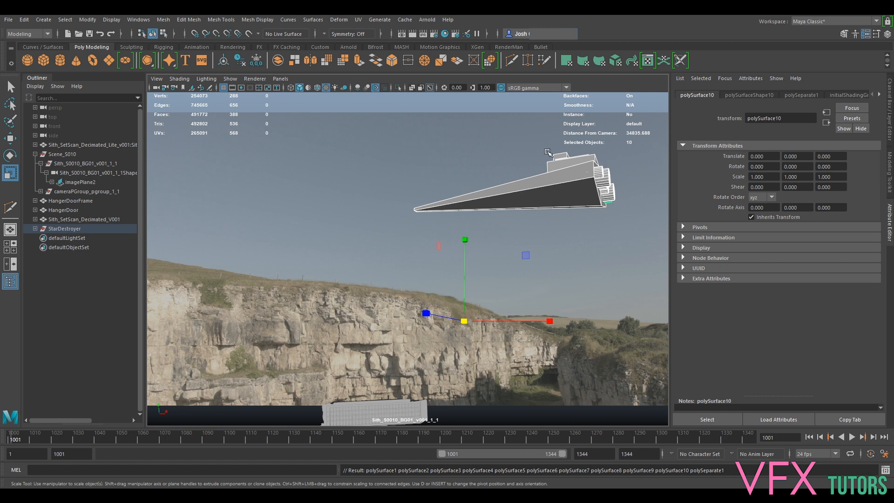
Step: Combine the StarDestroyer's four hull pieces, leaving out all the engines, into one mesh and delete the new mesh's history
shift+click(609, 175)
ctrl+click(610, 180)
ctrl+click(613, 192)
ctrl+click(620, 202)
ctrl+click(621, 203)
ctrl+click(621, 203)
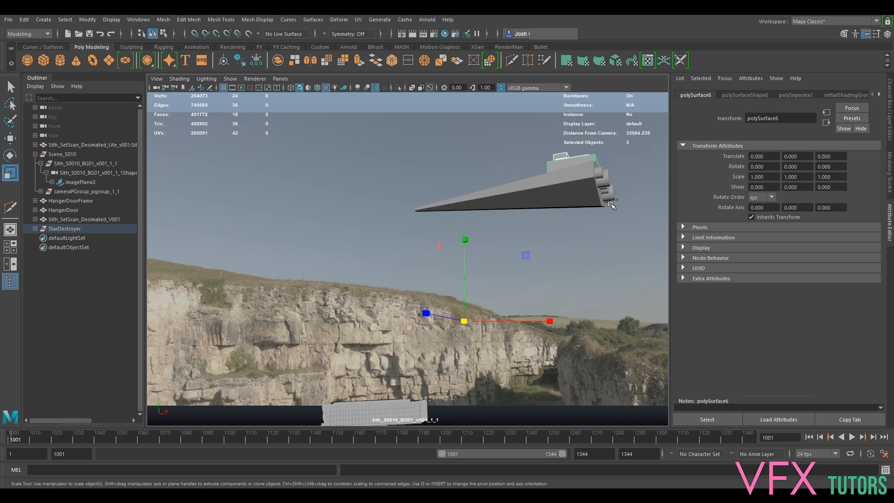
ctrl+shift+click(564, 185)
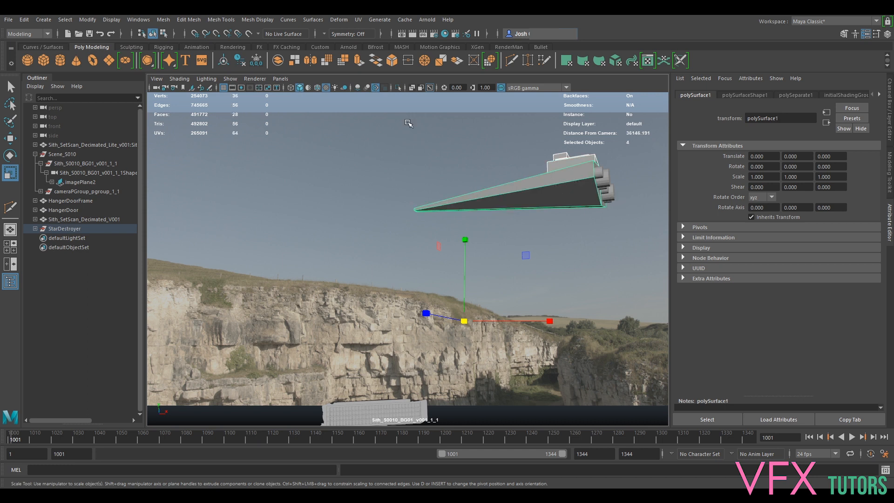
click(163, 19)
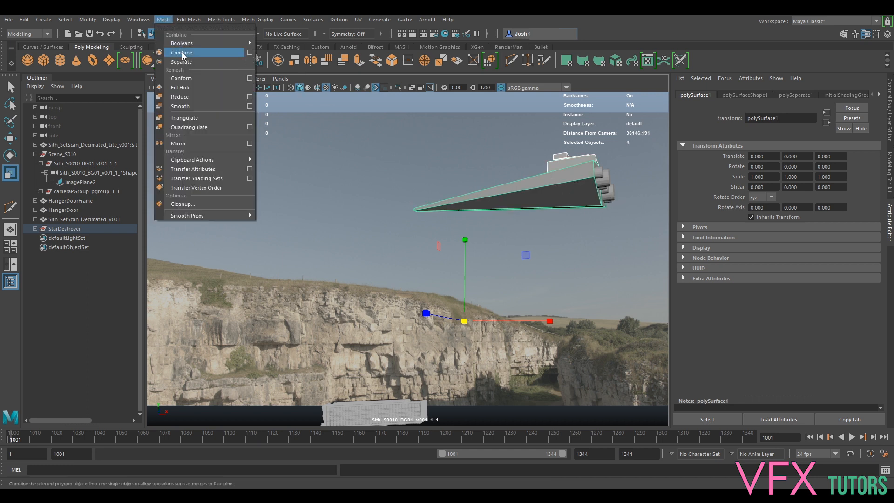
click(182, 54)
click(380, 146)
click(560, 188)
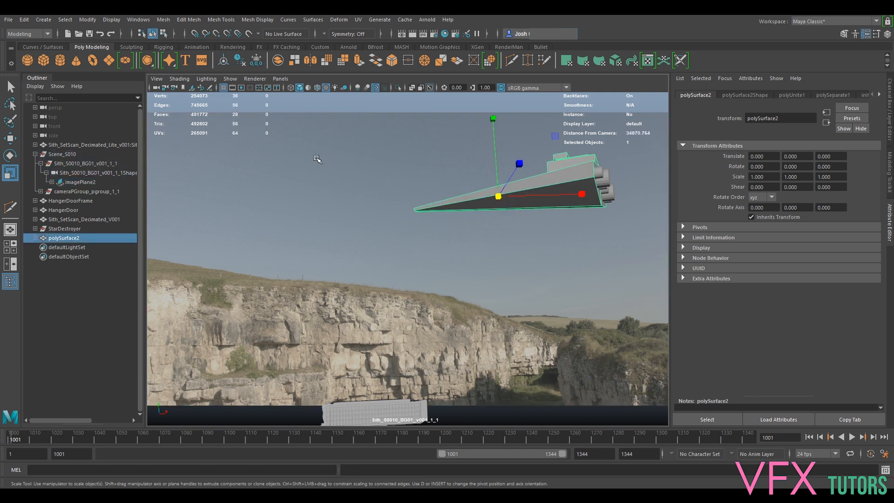
key(alt+shift+d)
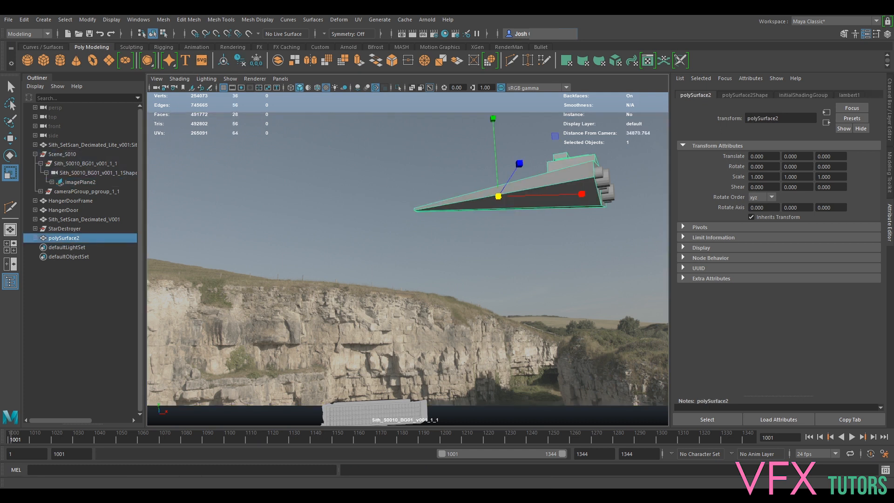
Step: Create a polygon cube and, in the perspective view, scale it up uniformly to about 275.9
click(44, 60)
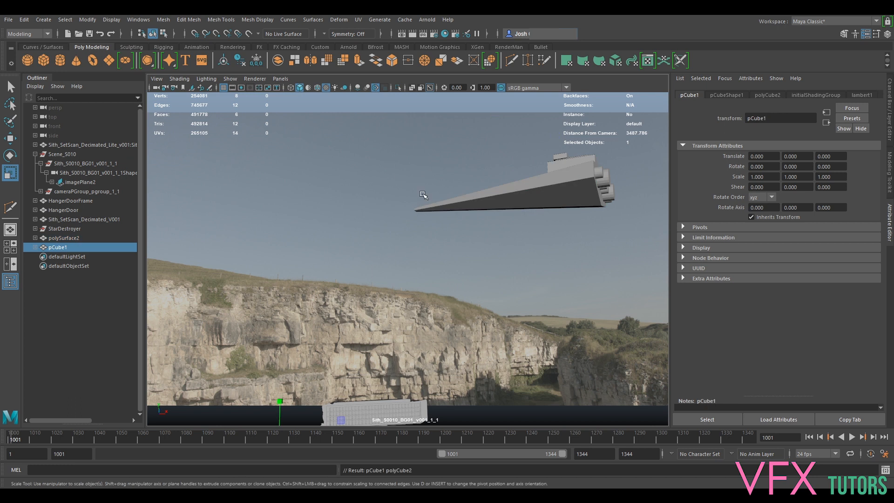
click(281, 78)
mouse_move(297, 89)
click(386, 90)
scroll(399, 164, down, 2)
alt+middle_drag(362, 346, 523, 136)
scroll(528, 166, up, 4)
alt+middle_drag(512, 185, 430, 280)
drag(489, 211, 497, 220)
scroll(496, 221, down, 2)
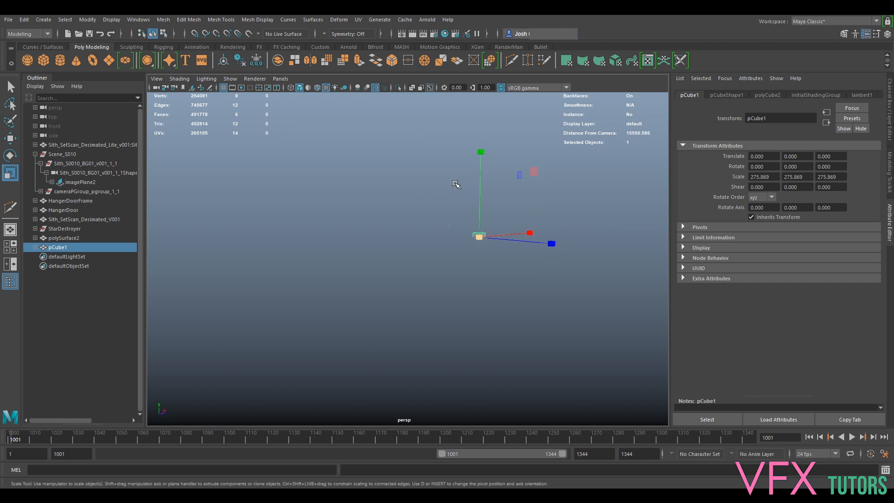
alt+middle_drag(335, 169, 269, 279)
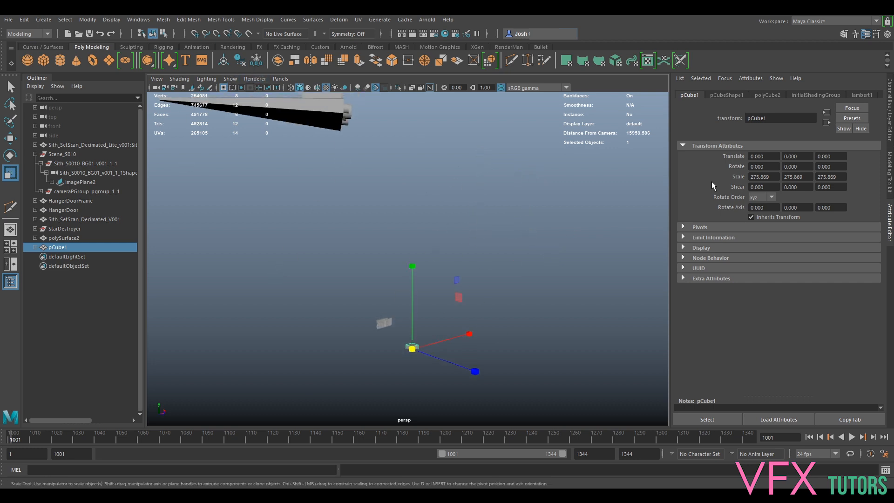
Step: Switch to the FX menu set and create a MASH network from the cube
click(30, 33)
click(26, 71)
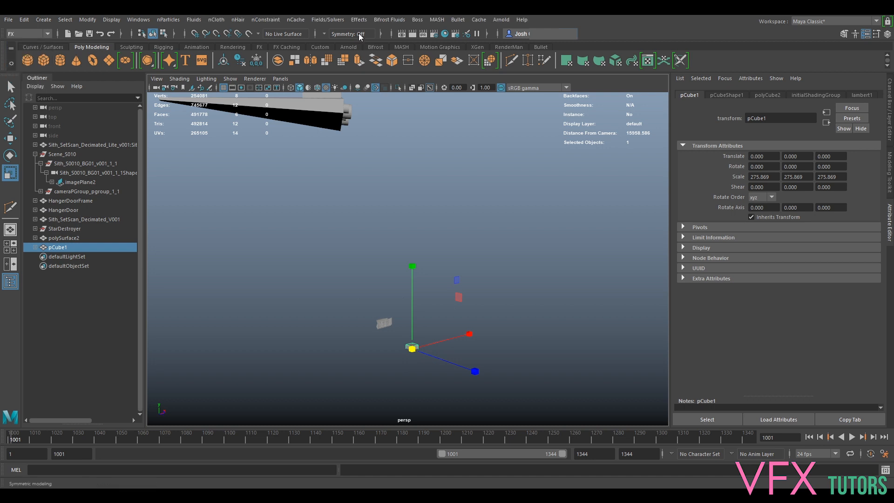
click(436, 19)
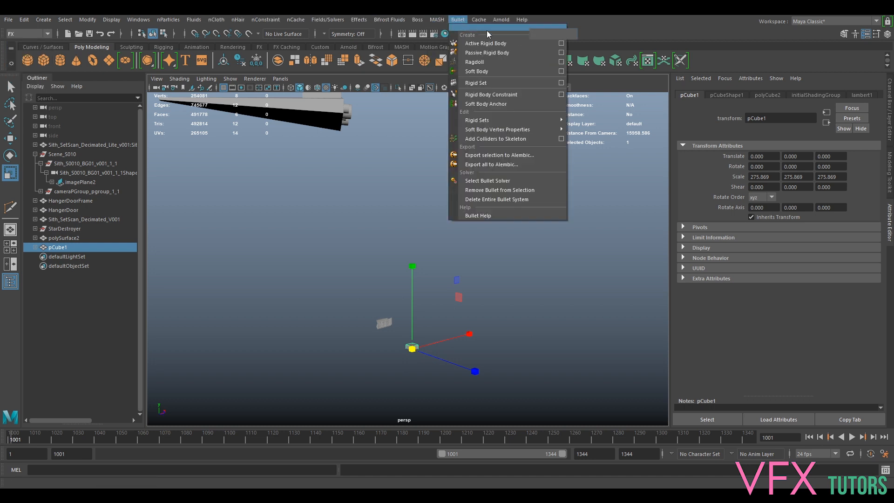
click(502, 35)
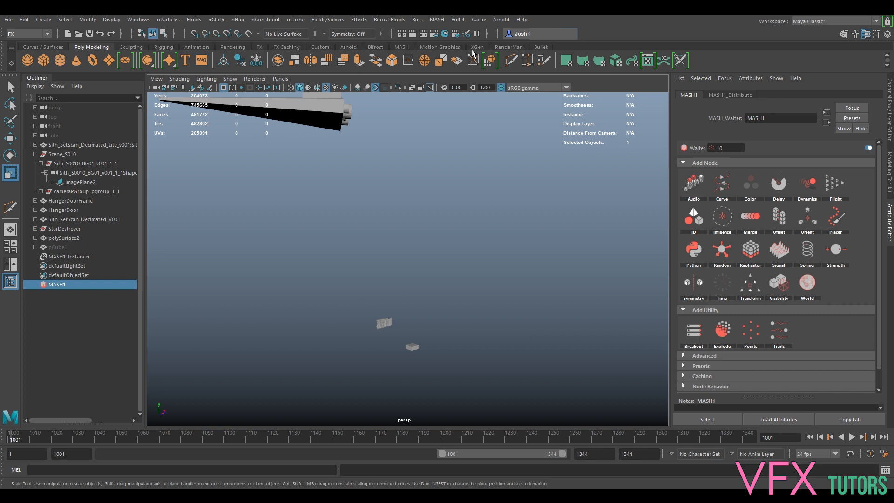
alt+right_drag(475, 329, 459, 343)
alt+drag(459, 343, 434, 310)
click(443, 303)
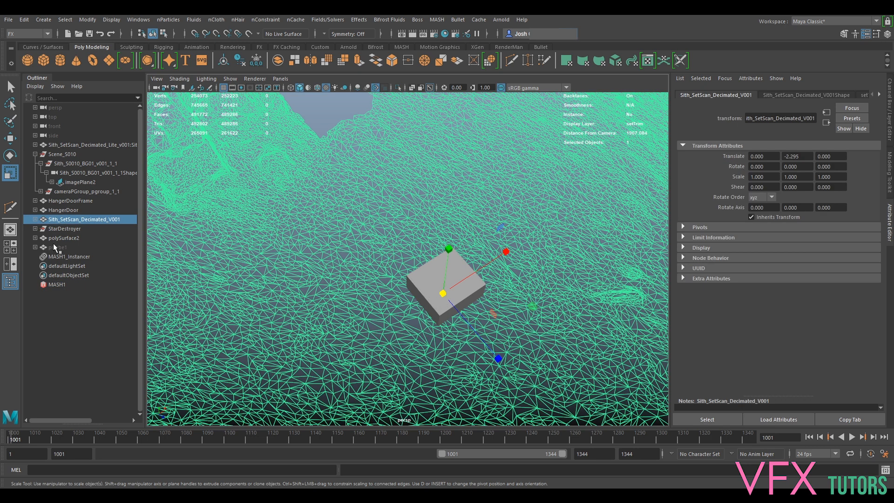
click(66, 256)
click(65, 247)
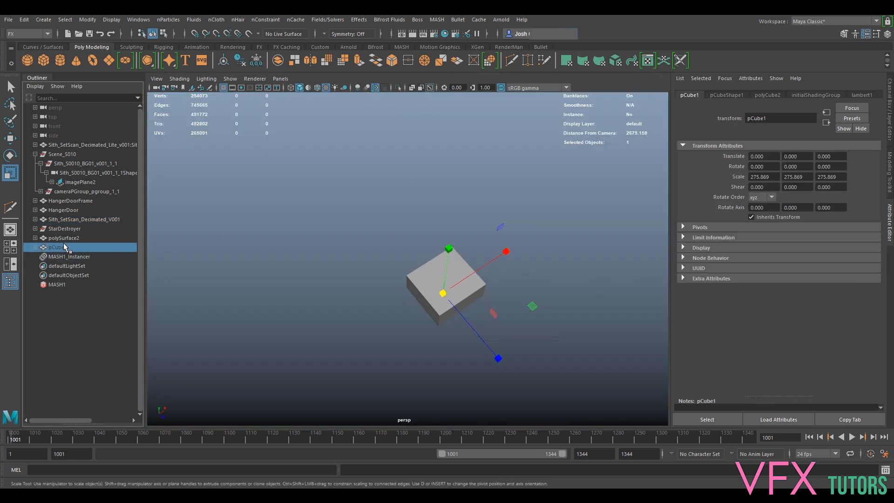
Step: Set MASH1's distribution type to Mesh, connect polySurface2 as the input mesh and frame the hull
click(68, 284)
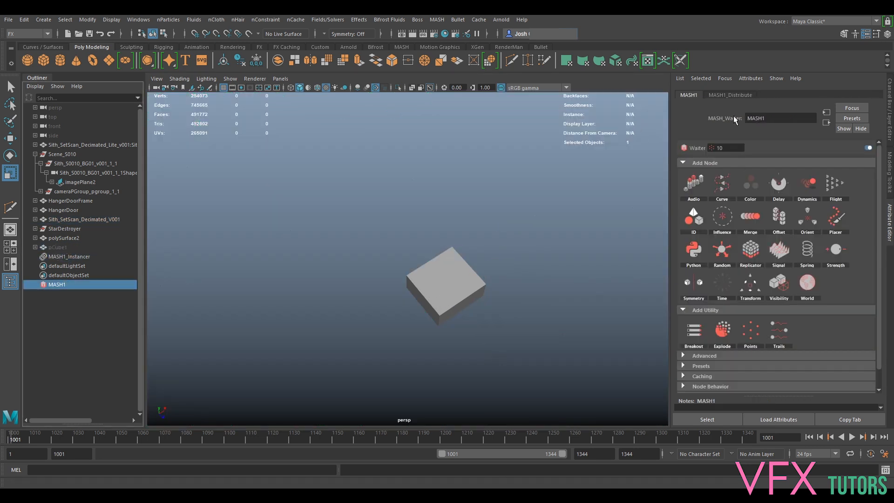
click(734, 95)
click(764, 176)
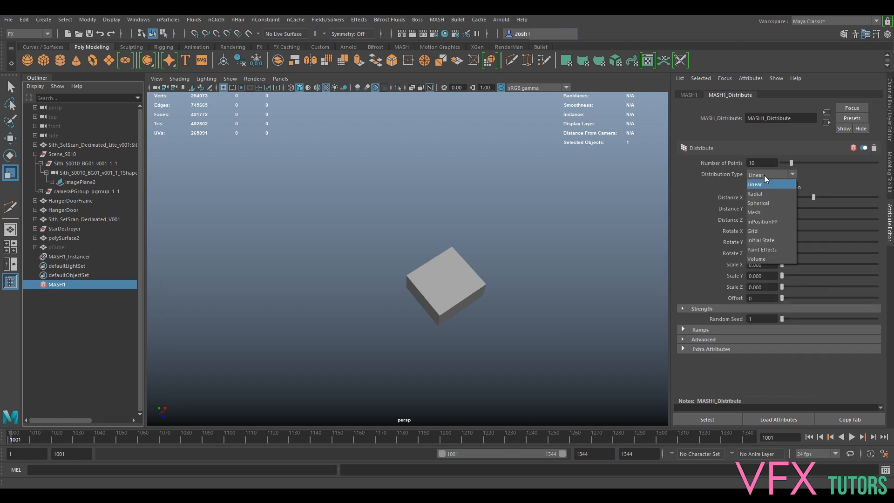
click(761, 208)
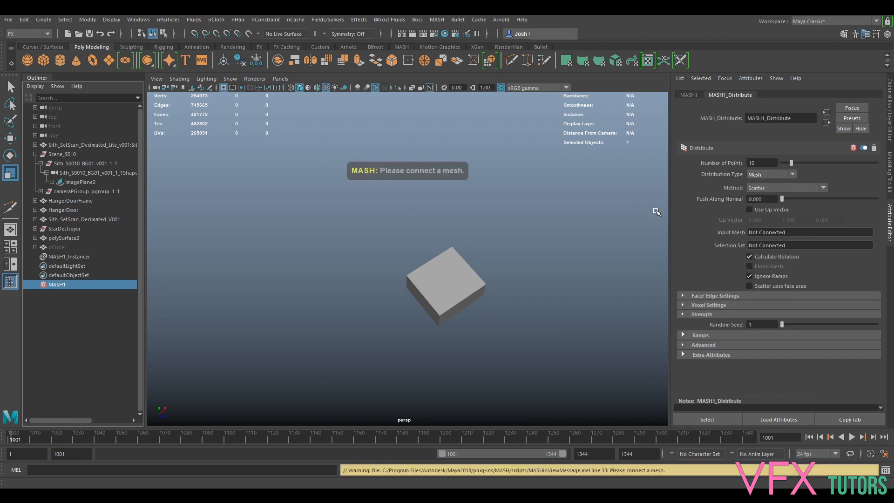
middle_drag(68, 240, 786, 230)
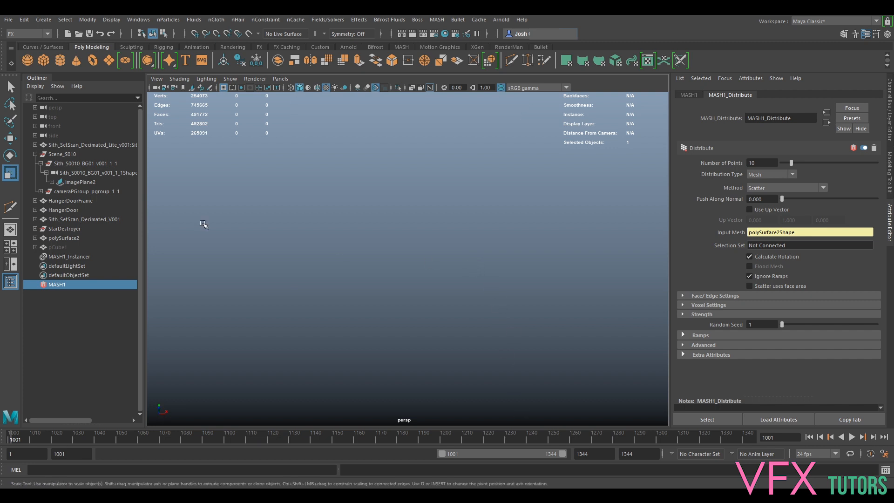
click(65, 238)
key(f)
alt+drag(428, 239, 505, 267)
scroll(483, 267, up, 4)
alt+drag(385, 303, 441, 309)
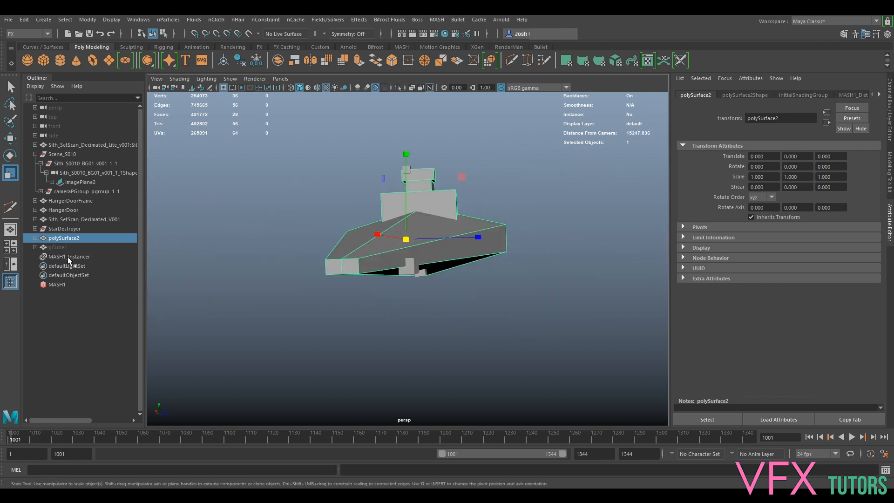
Step: Scale the source cube pCube1 down uniformly to about 133.3
click(58, 247)
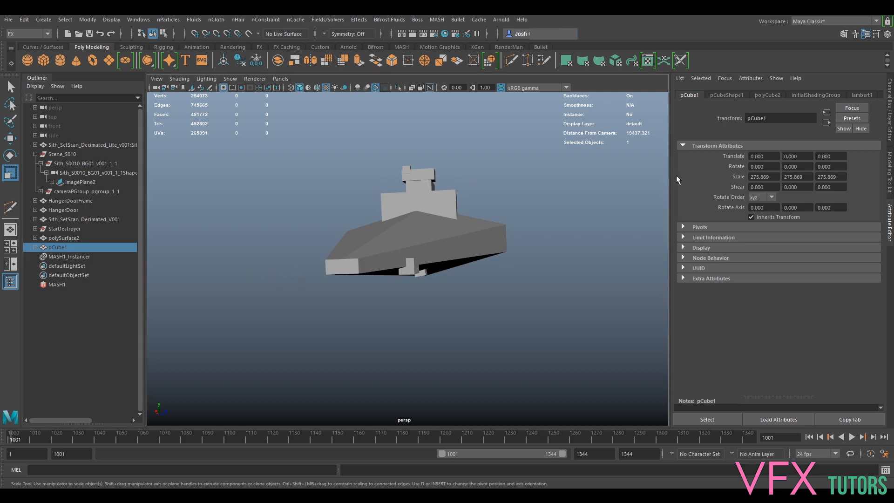
scroll(517, 293, down, 5)
alt+drag(535, 332, 496, 319)
alt+middle_drag(535, 311, 257, 157)
alt+drag(386, 218, 427, 236)
alt+middle_drag(427, 236, 493, 247)
scroll(364, 185, up, 8)
alt+middle_drag(364, 184, 598, 325)
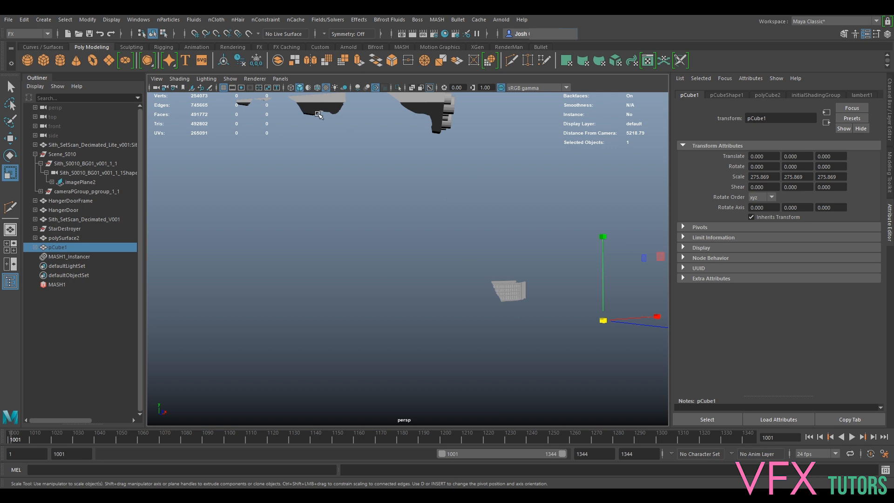
alt+drag(558, 322, 535, 341)
drag(613, 398, 600, 400)
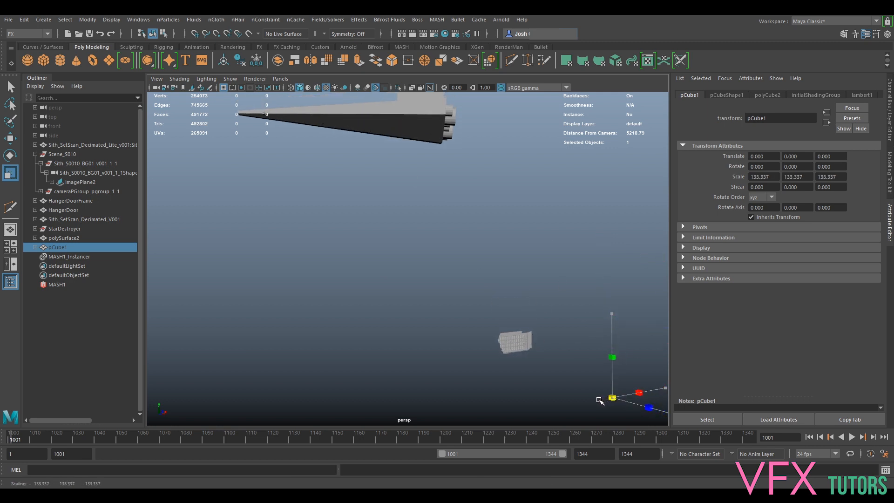
Step: Raise MASH1's Number of Points to 100 while viewing the hull's side up close
alt+drag(275, 133, 326, 163)
alt+middle_drag(339, 210, 421, 317)
scroll(349, 165, down, 3)
alt+drag(349, 165, 410, 286)
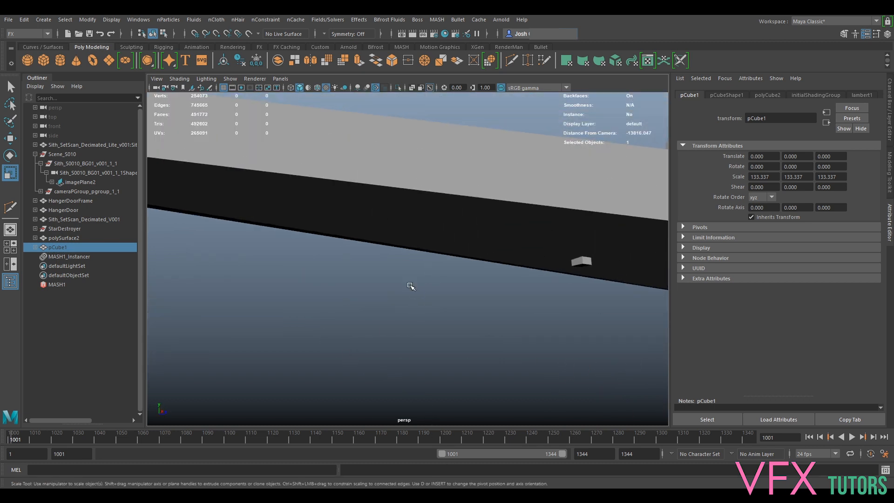
alt+drag(699, 188, 473, 291)
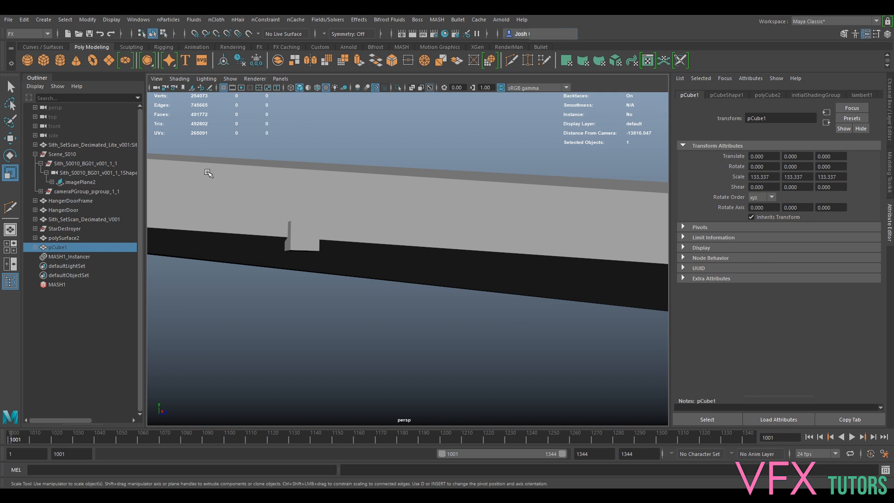
click(57, 285)
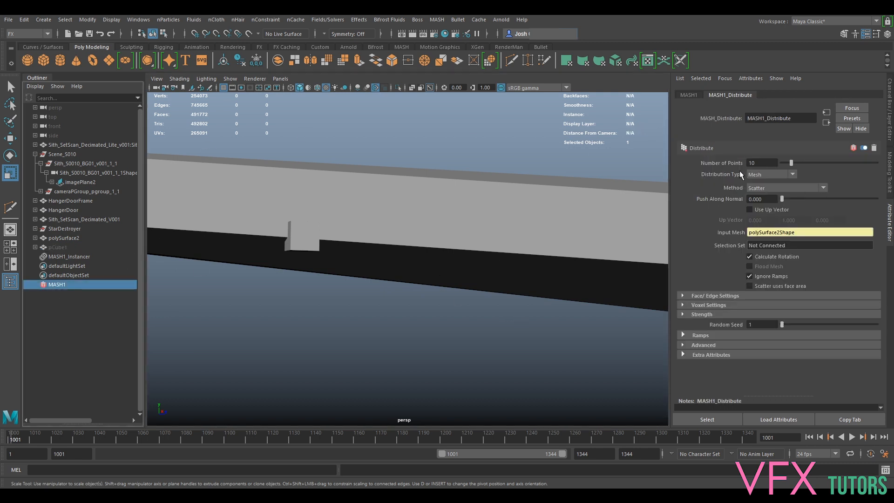
drag(791, 163, 877, 163)
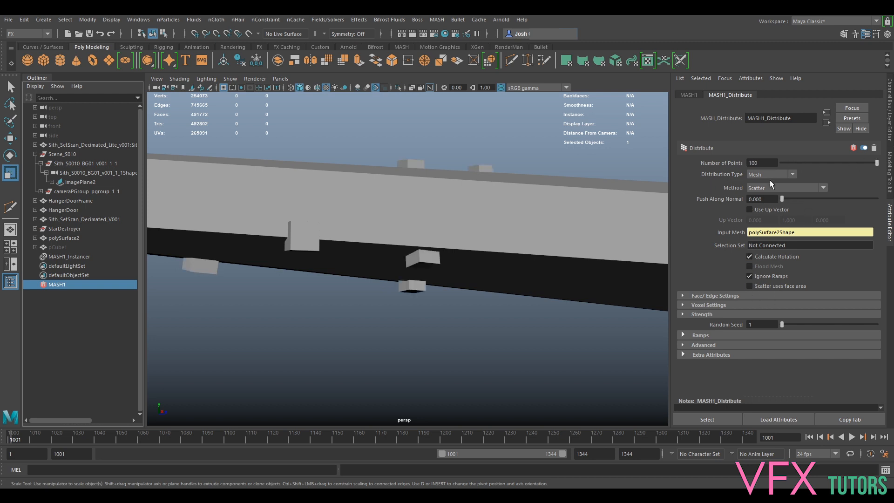
Step: Try the Random Vertex method for the mesh distribution and return it to Scatter
click(764, 175)
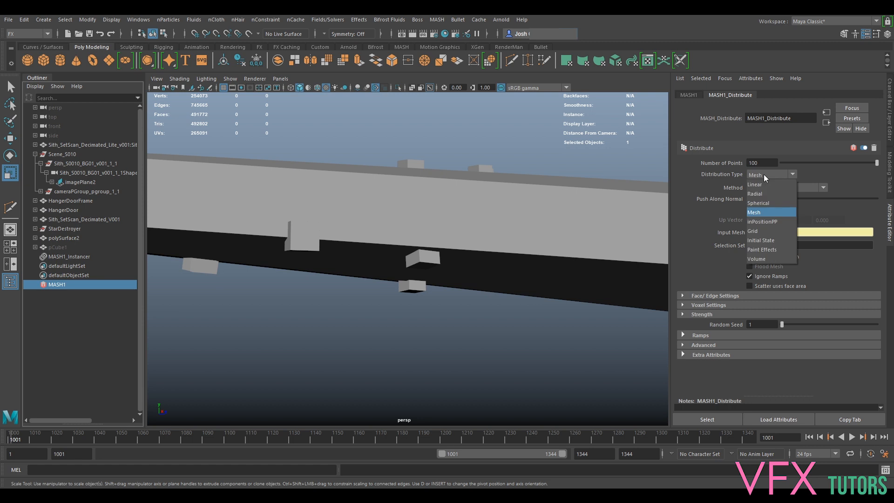
click(767, 188)
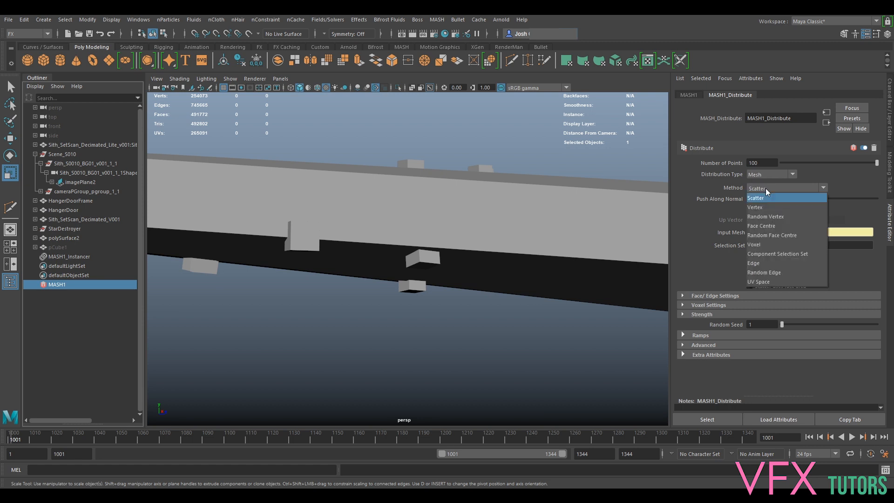
click(776, 217)
click(766, 190)
click(768, 199)
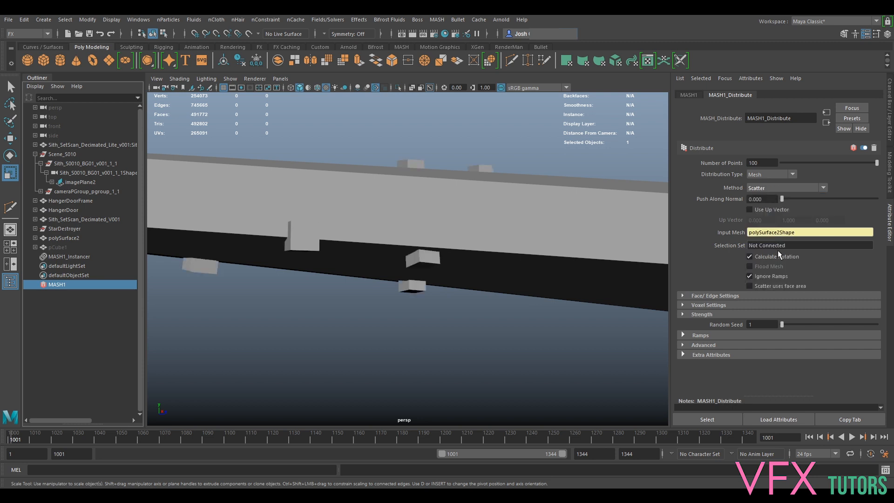
Step: Set the distribution's Random Seed to 7 and raise the Number of Points to 1000 and on to 10000
drag(782, 326, 788, 327)
click(762, 162)
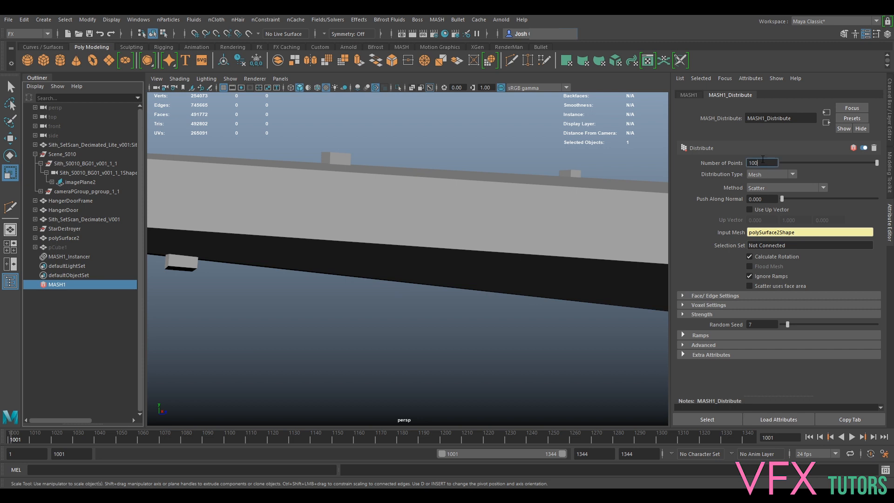
text(0)
key(Return)
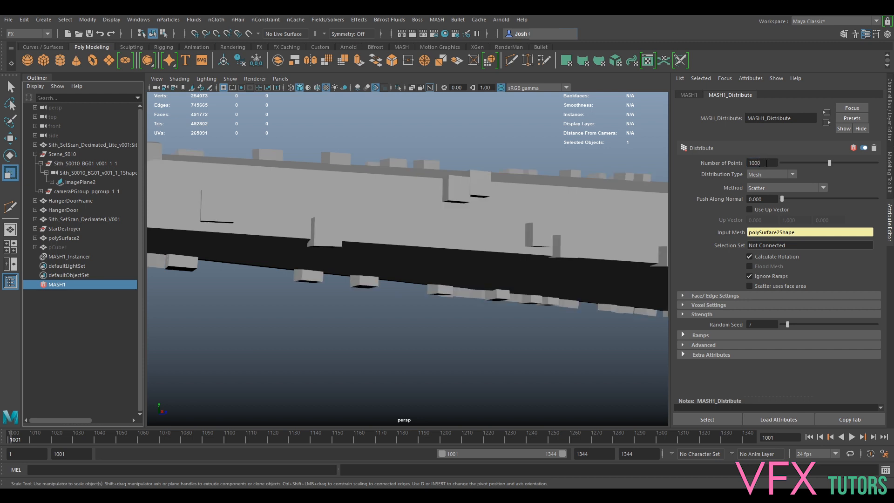
click(769, 163)
text(0)
key(Return)
alt+drag(474, 200, 488, 219)
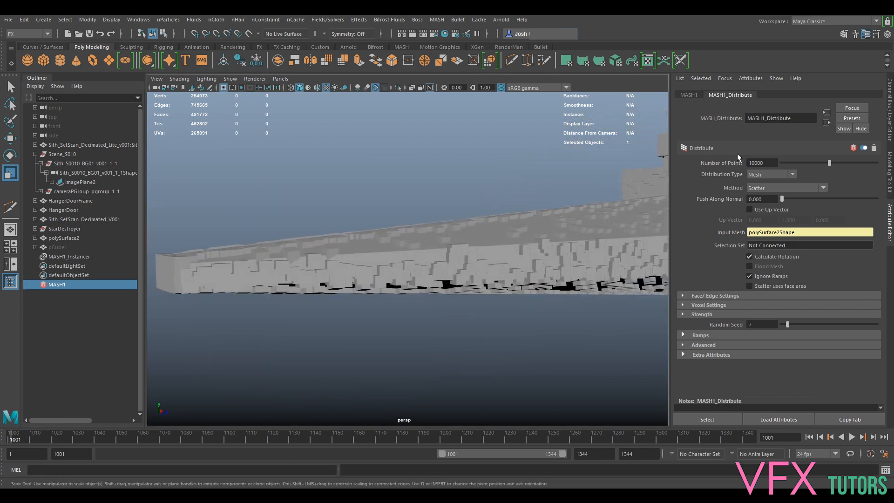
Step: Add a Random node to the MASH1 network and look through the Random, Distribute and main network settings
click(688, 95)
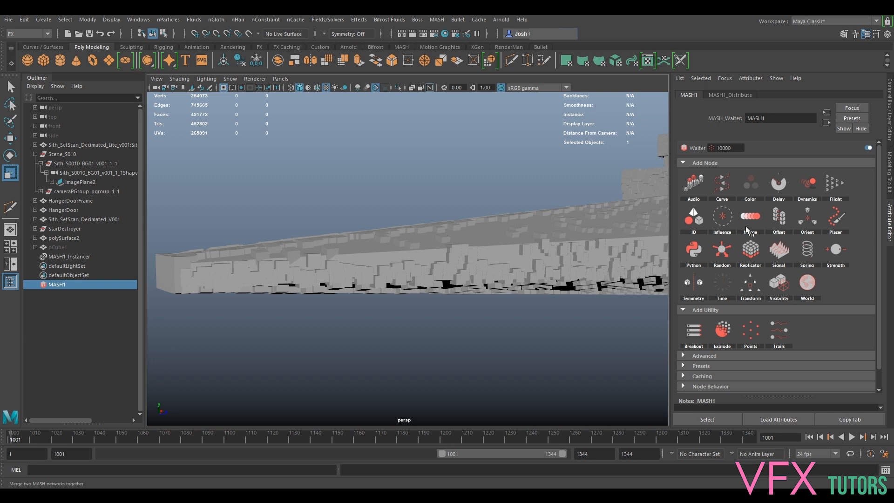
click(722, 253)
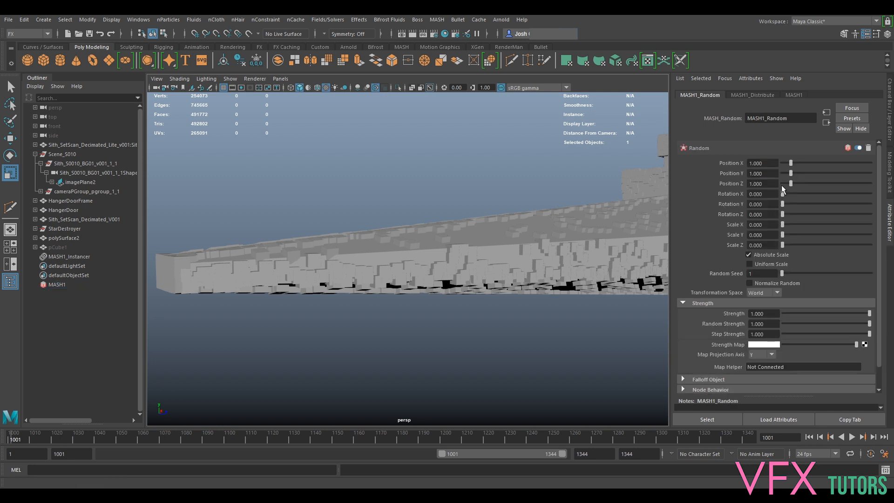
alt+drag(512, 280, 584, 238)
click(751, 95)
click(788, 94)
click(760, 96)
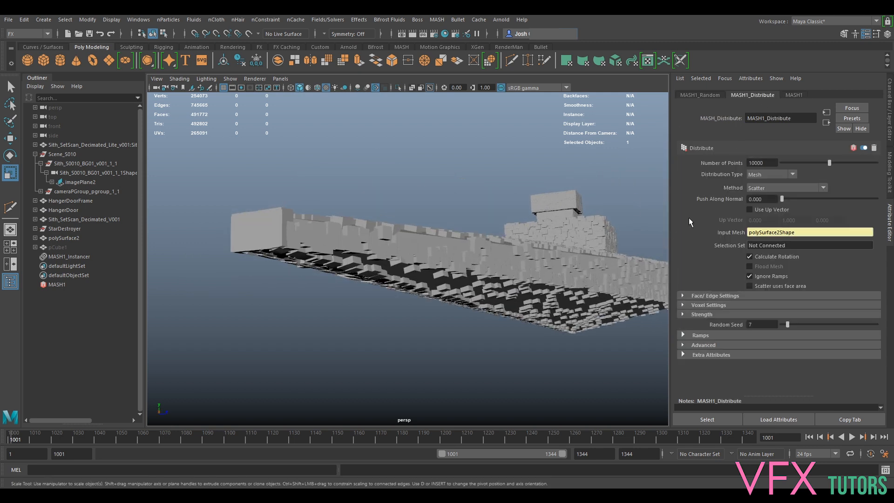
click(714, 95)
click(794, 95)
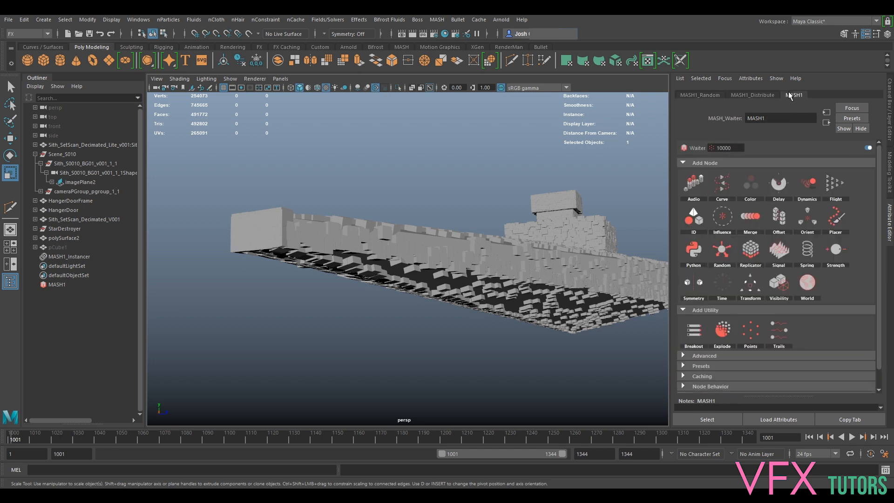
Step: Try offsetting MASH1's cubes with a Transform node at Position Y 1, 2 and 20, and undo it
click(749, 285)
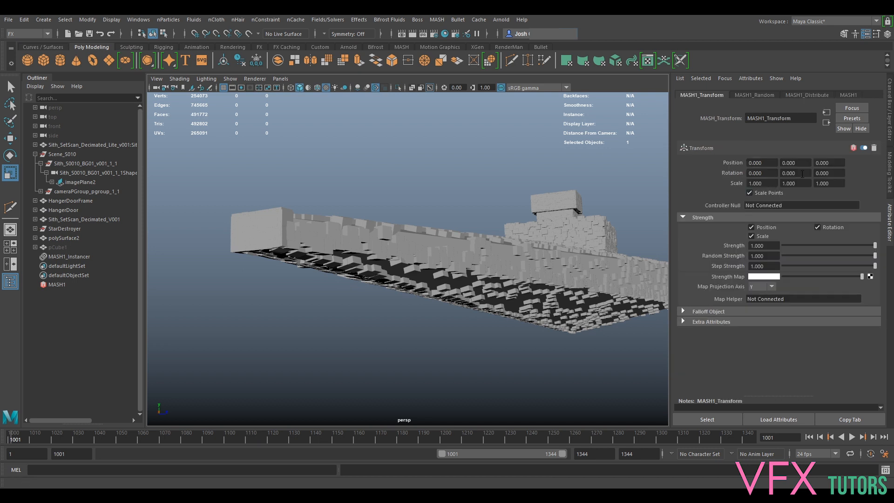
click(802, 173)
click(796, 163)
text(1)
key(Return)
mouse_move(796, 162)
mouse_down()
mouse_move(779, 161)
mouse_move(791, 163)
mouse_up()
text(2)
key(Return)
text(20)
key(Return)
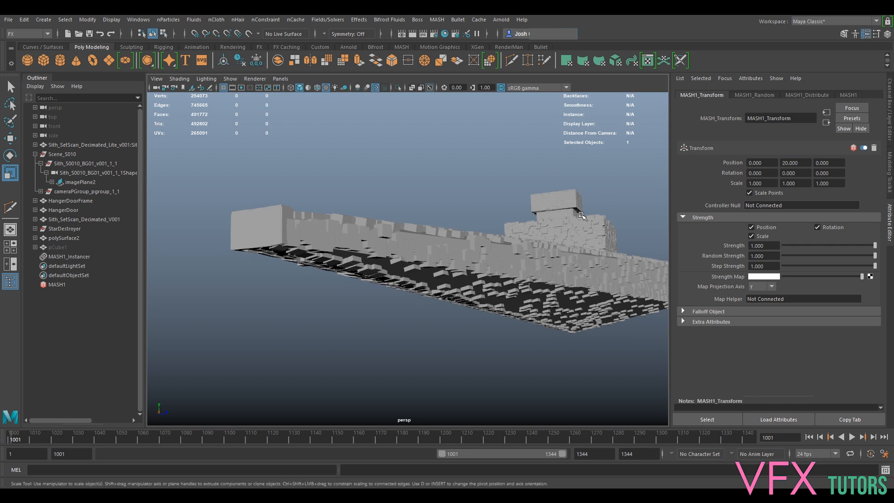
key(ctrl+z)
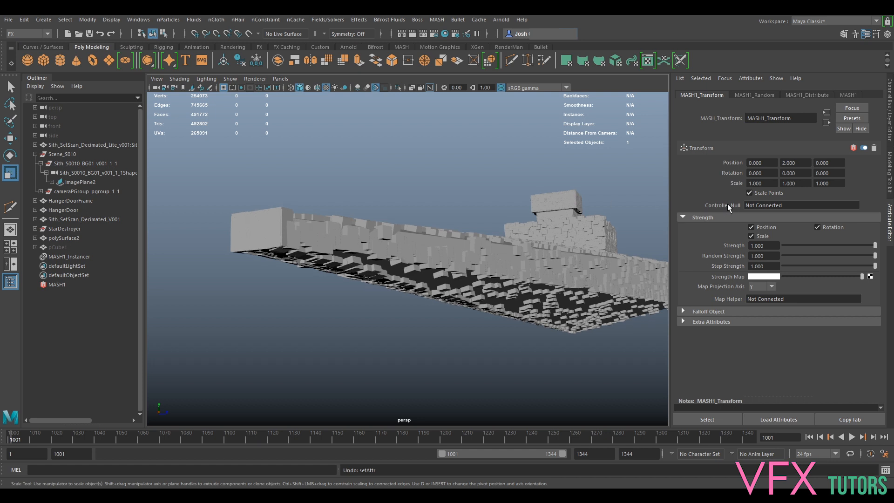
key(ctrl+z)
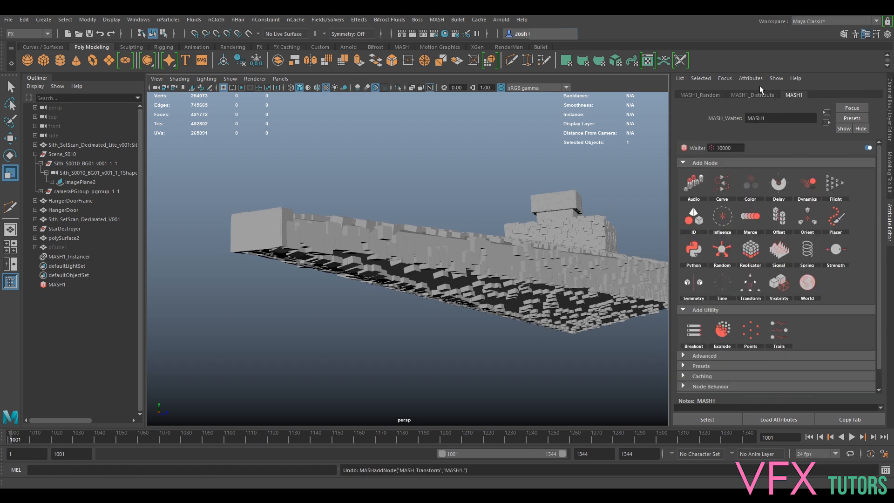
Step: Randomise MASH1's cubes with Position about 7.8, 6.6 and 7.8, Uniform Scale with Scale X about 1.06, and Random Seed 22
click(708, 94)
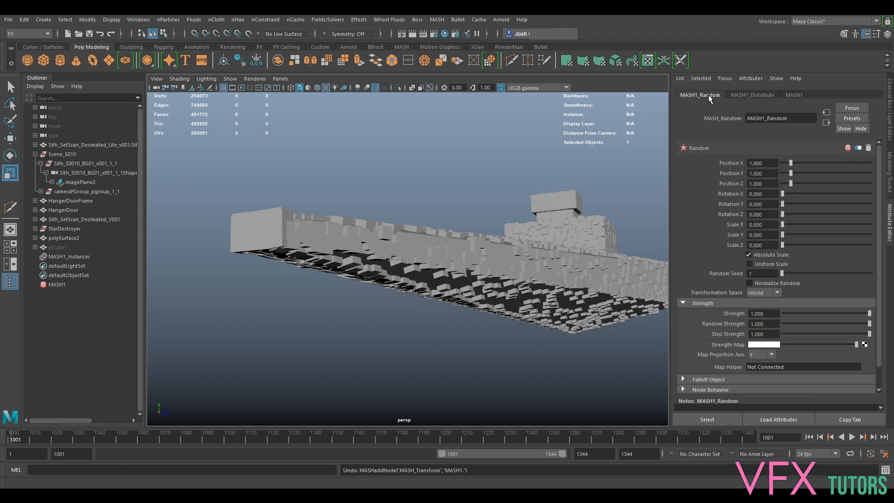
drag(792, 174, 847, 188)
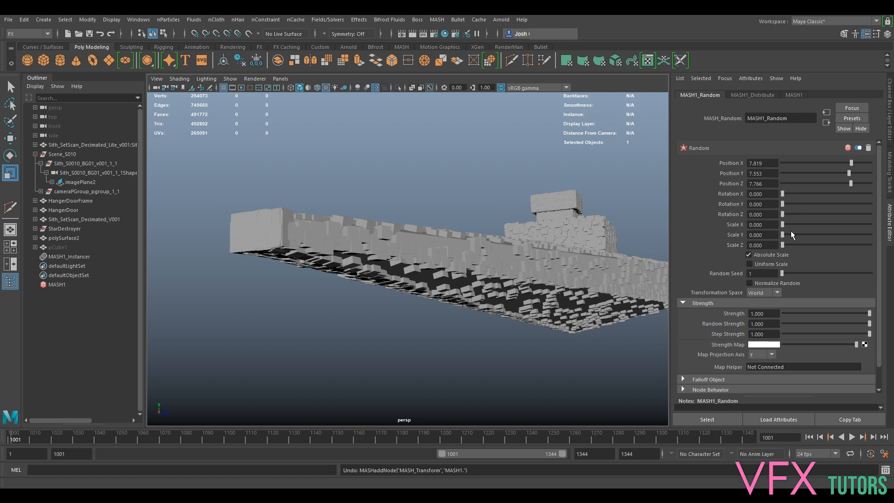
mouse_move(784, 232)
mouse_down()
mouse_move(810, 235)
mouse_move(782, 235)
mouse_move(806, 225)
mouse_move(790, 235)
mouse_up()
click(749, 264)
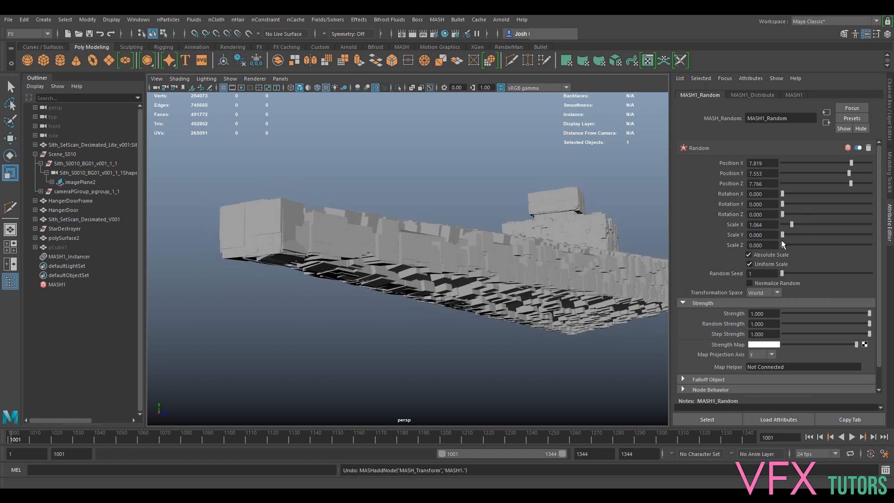
drag(782, 273, 801, 275)
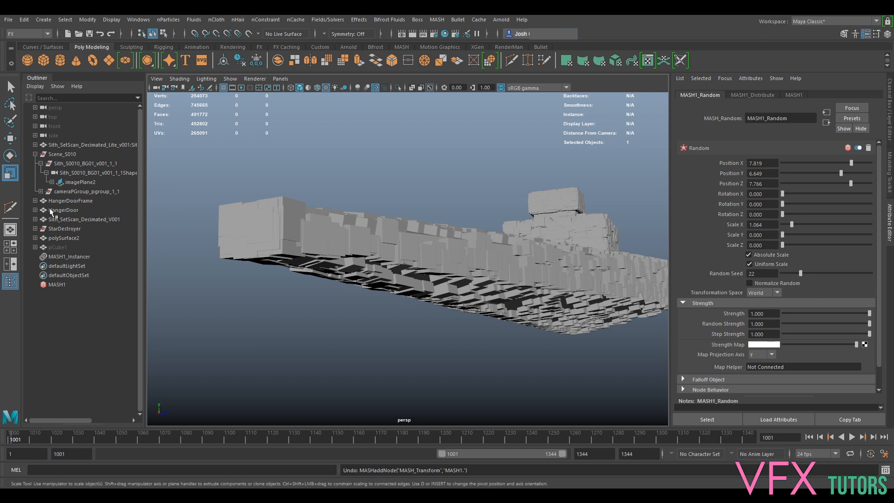
Step: Shrink the hidden source cube pCube1 to Scale X, Y and Z of 100, 50 and finally 40
click(61, 247)
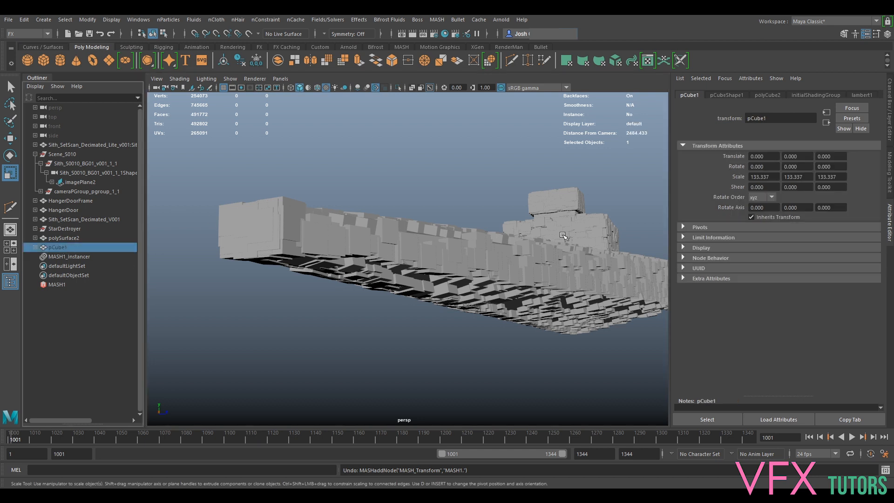
click(890, 122)
drag(869, 147, 872, 164)
text(100)
key(Return)
drag(869, 149, 866, 164)
text(50)
key(Return)
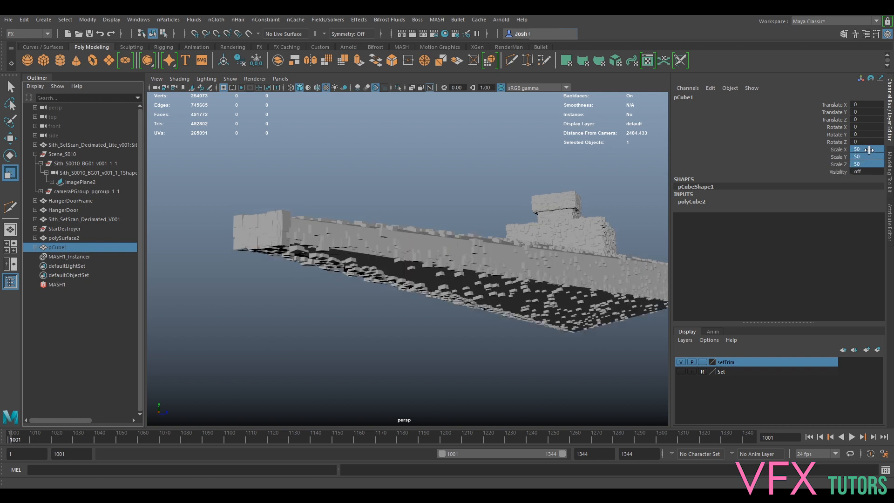
click(866, 149)
shift+click(866, 164)
text(40)
key(Return)
Step: Inspect the hull's cube detail up close and through the shot camera Sith_S0010_BG01_v001_1_1
alt+drag(336, 240, 308, 229)
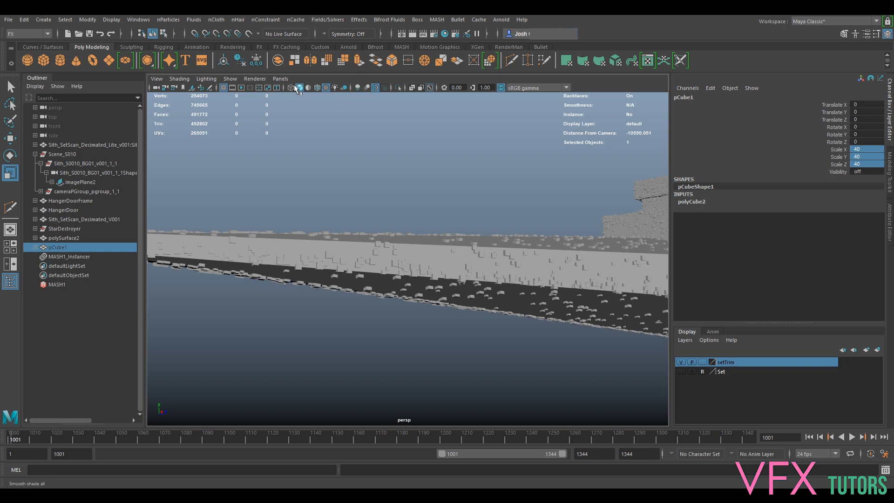
click(280, 79)
mouse_move(311, 88)
click(421, 88)
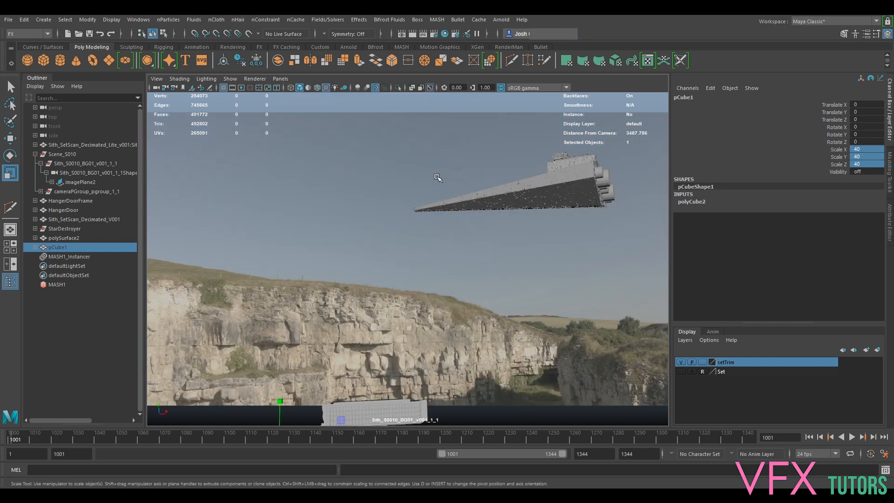
click(436, 253)
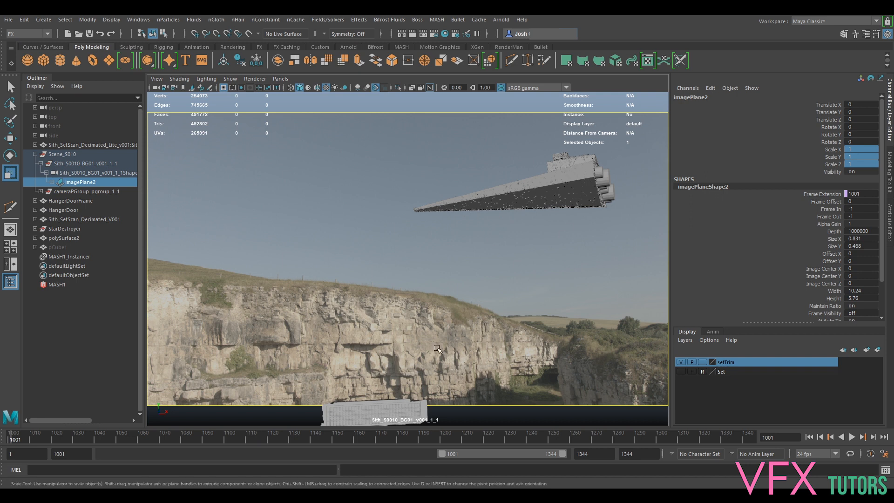
click(598, 203)
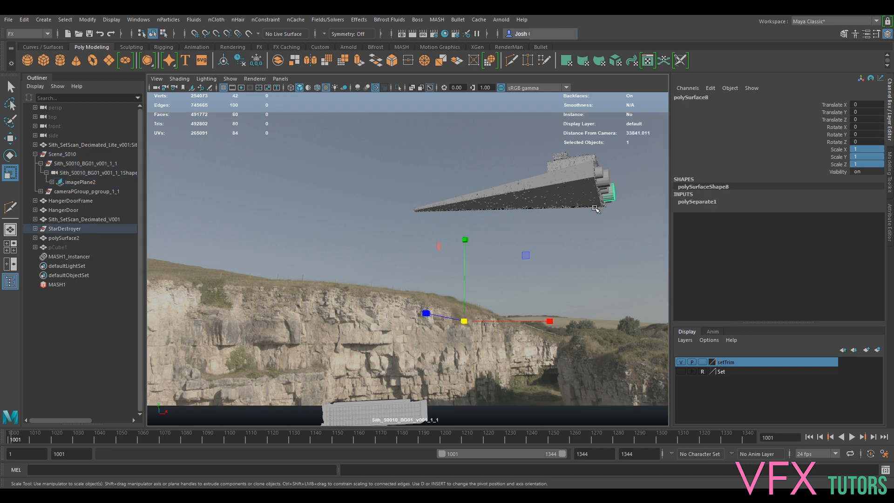
Step: Set the MASH1_Random node's Scale X to about 4.2 and its Position Y to 0.638
click(57, 284)
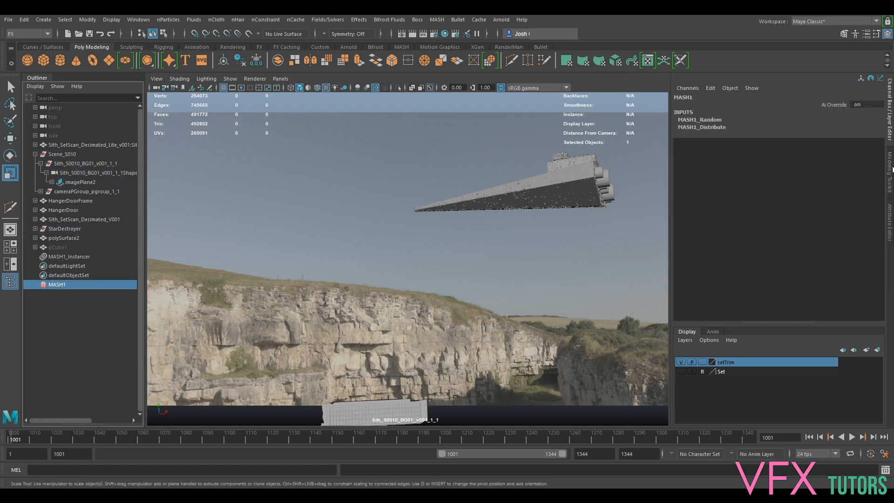
click(725, 127)
click(889, 222)
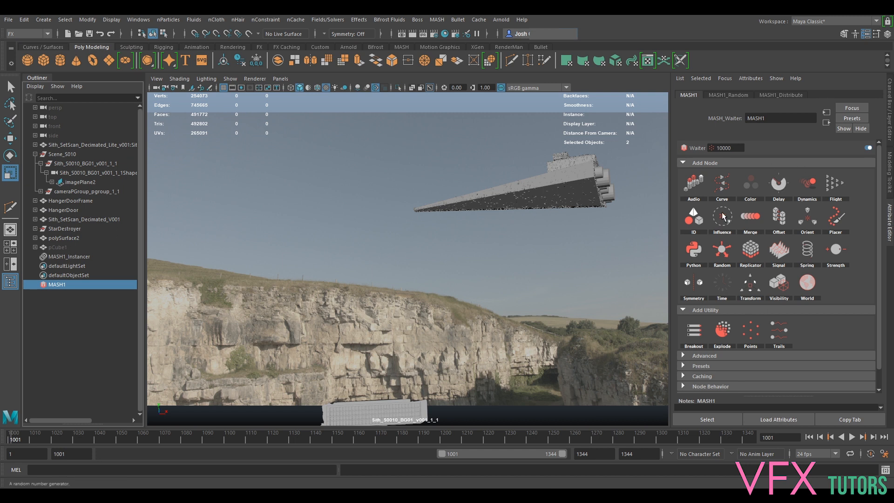
click(738, 94)
drag(793, 221, 820, 228)
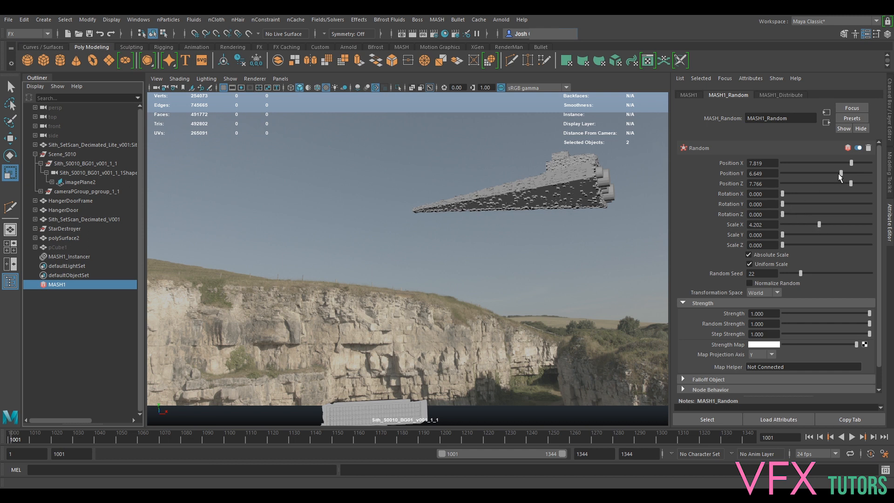
click(788, 172)
double_click(760, 172)
text(0.638)
key(Return)
Step: Move the source cube pCube1 to about 122 in Y and flatten its Scale Y to about 15.8
click(58, 247)
key(w)
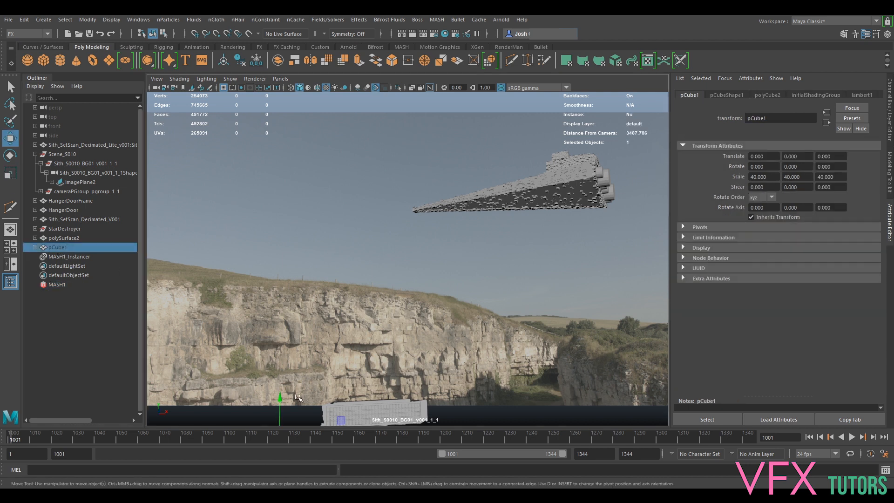
drag(282, 405, 273, 435)
key(r)
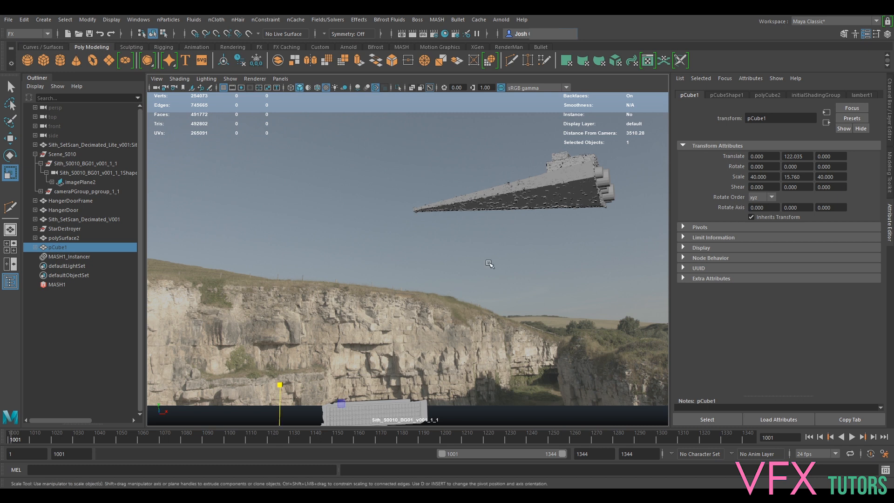
click(485, 260)
Step: Try Near Clip Plane values of 2 and 1.2 on the shot camera
click(85, 163)
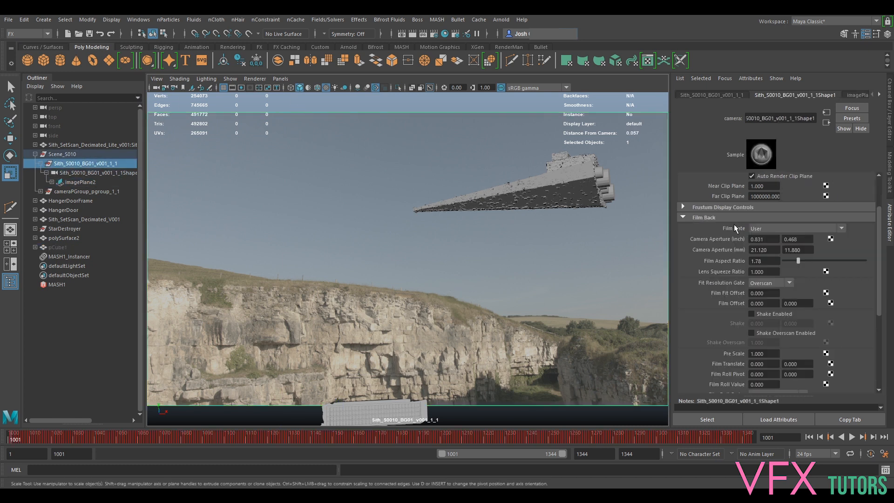
click(713, 95)
click(776, 95)
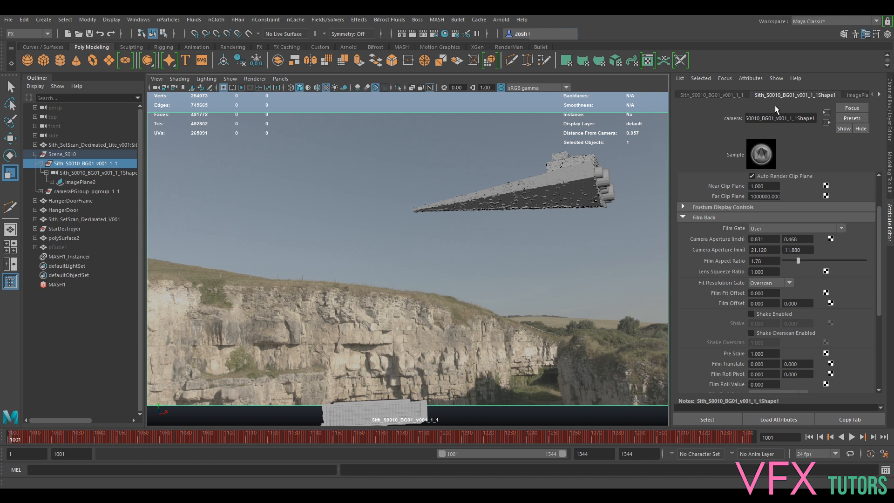
click(768, 241)
text(2)
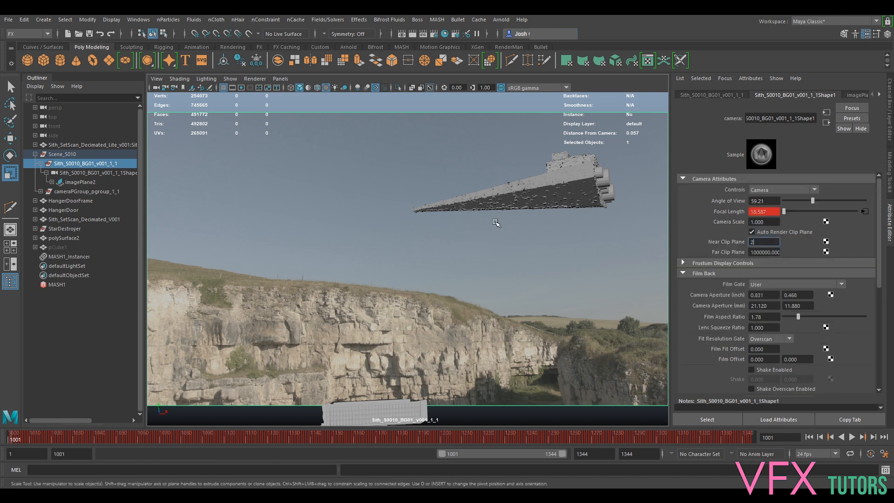
key(Return)
double_click(769, 241)
text(1.2)
key(Return)
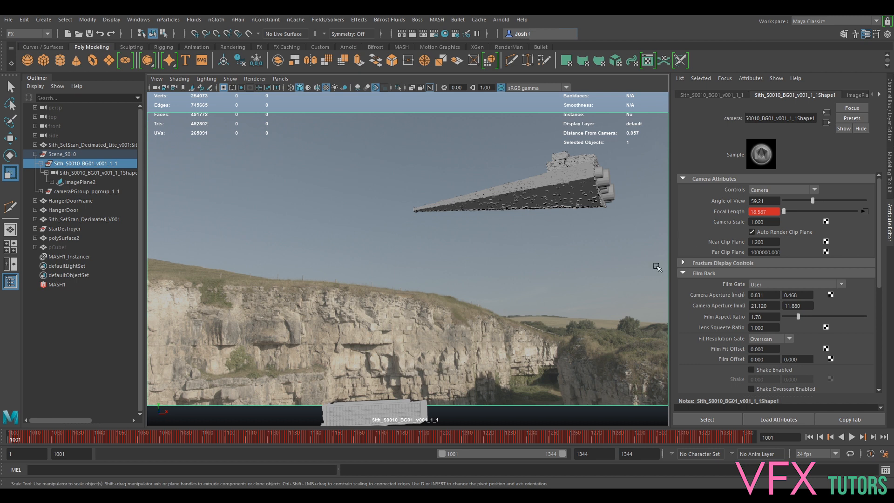
Step: Try shortening the shot camera's Far Clip Plane and restore it
click(769, 253)
key(BackSpace)
key(Return)
click(766, 253)
Step: Play through the shot, return to frame 1024 and review the attributes of imagePlaneShape2
click(374, 338)
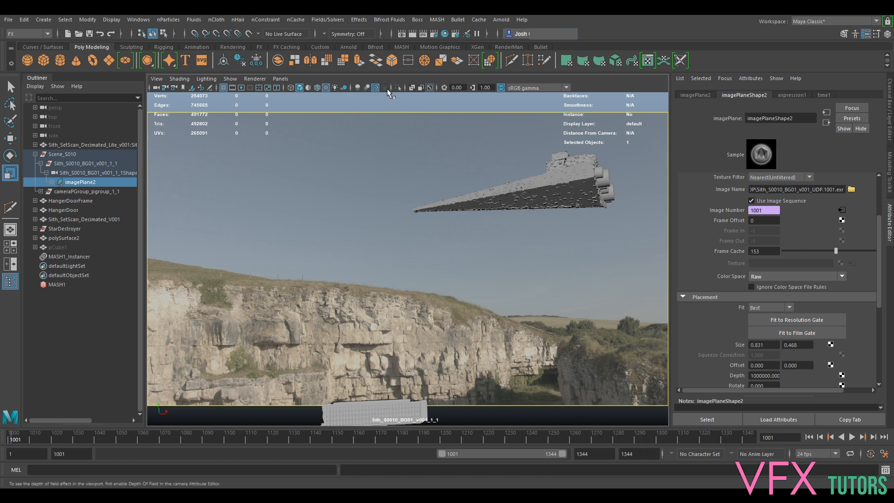
key(alt+v)
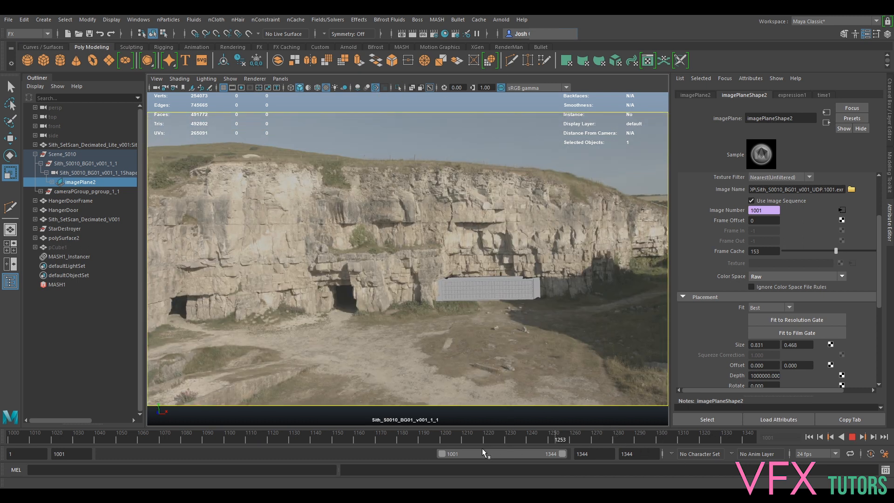
drag(153, 437, 60, 440)
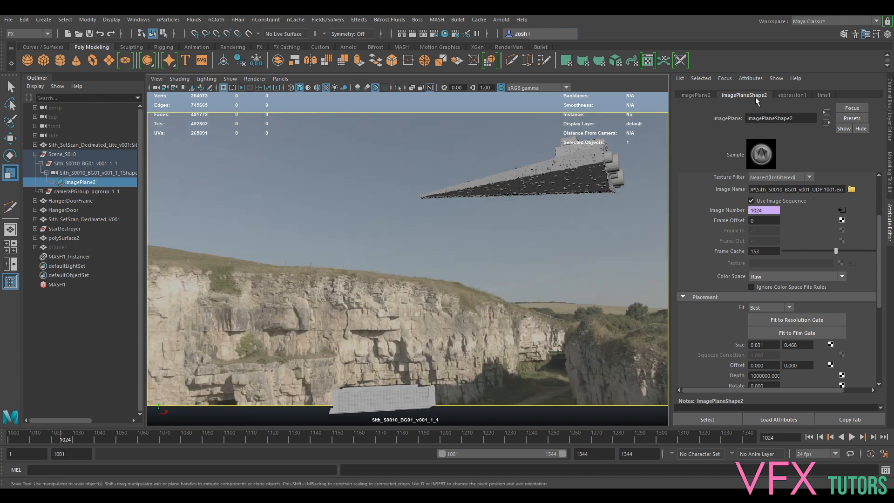
scroll(773, 252, up, 3)
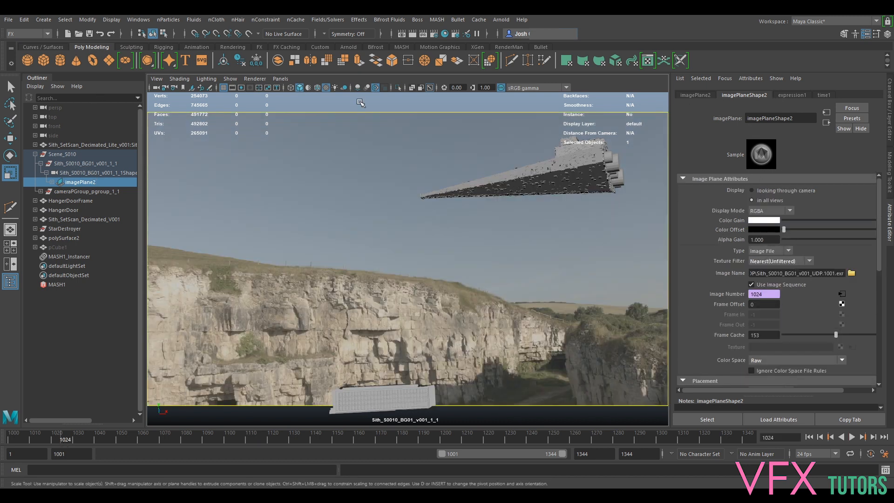
Step: Try a Near Clip Plane of 0.8 on the shot camera and check the ship around frames 1019 to 1022
key(Up)
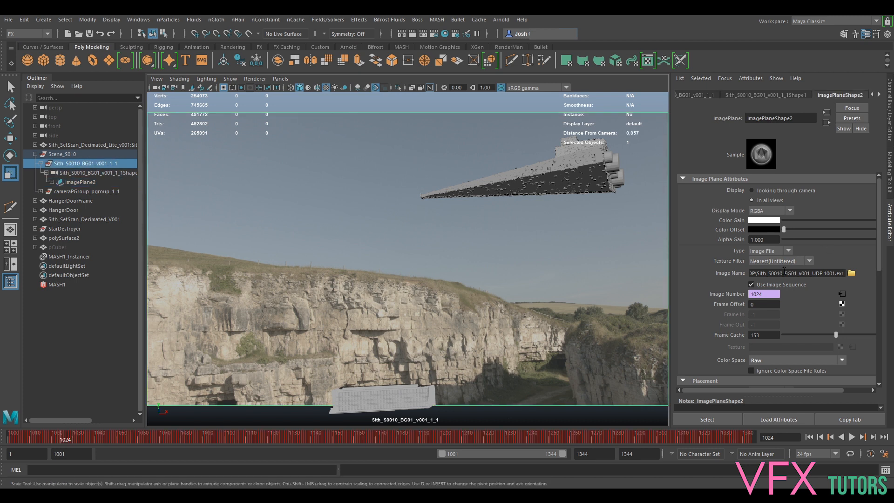
click(756, 96)
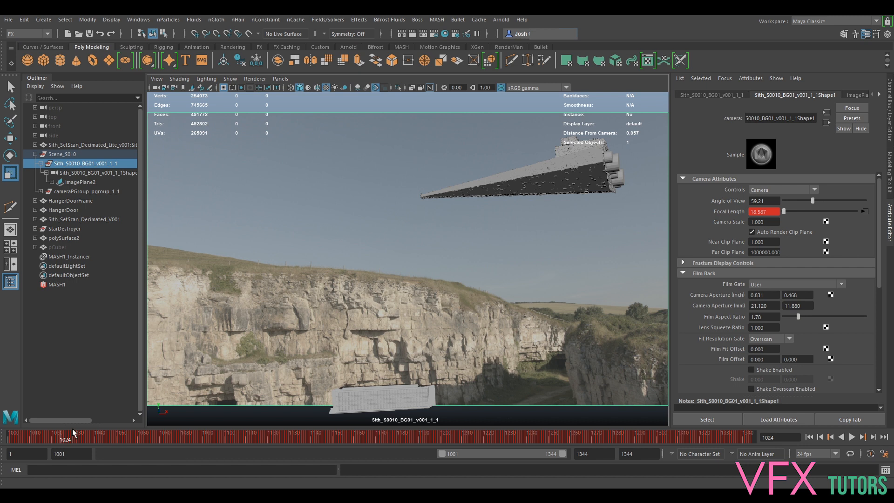
mouse_move(61, 437)
mouse_down()
mouse_move(5, 436)
mouse_move(56, 441)
mouse_up()
drag(775, 243, 394, 252)
text(0.8)
key(Return)
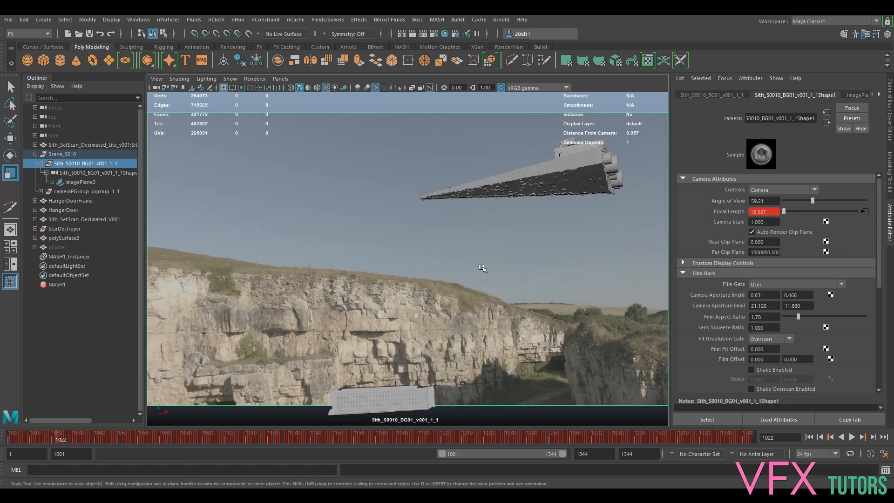
mouse_move(47, 436)
mouse_down()
mouse_move(5, 433)
mouse_move(50, 437)
mouse_up()
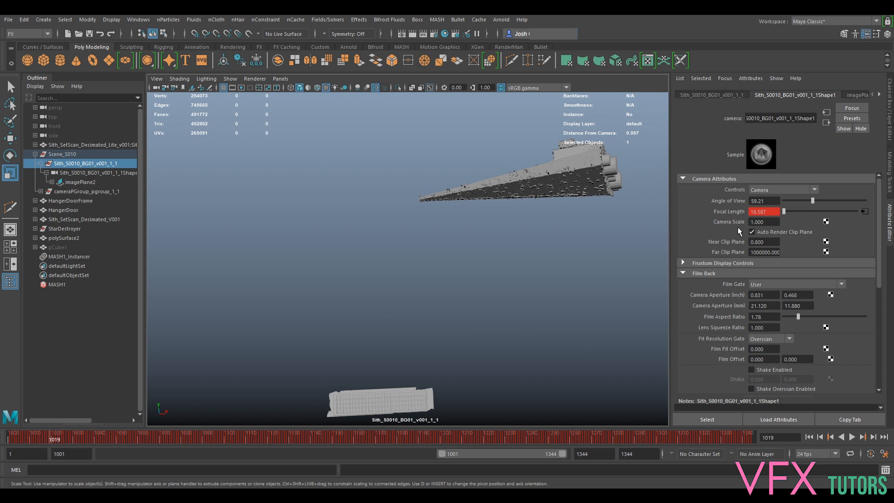
Step: Set the shot camera's Near Clip Plane to 10 and check the ship up to frame 1086
click(767, 253)
key(shift+Tab)
text(10)
key(Return)
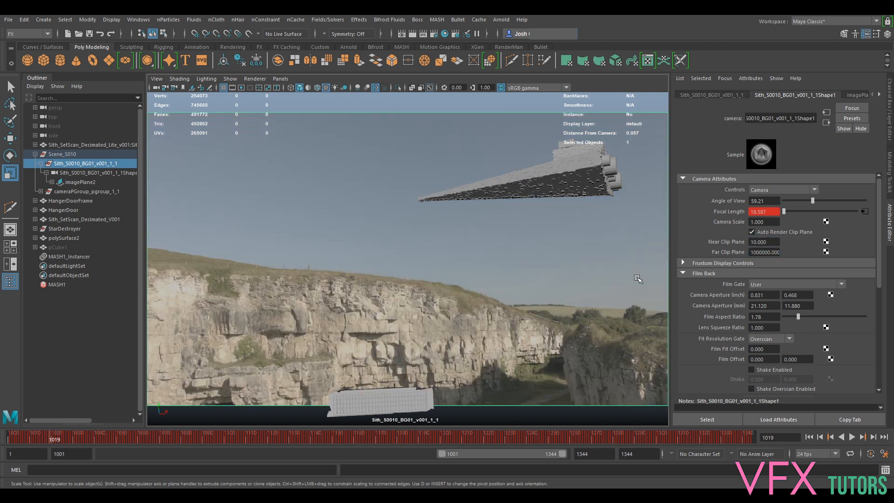
drag(79, 435, 193, 439)
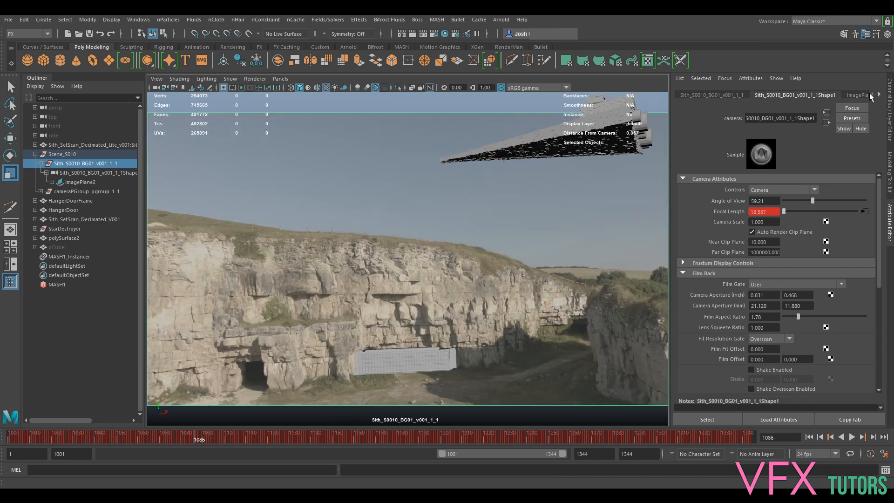
Step: Reduce the background image plane's Depth to 10000
click(856, 96)
scroll(790, 315, down, 4)
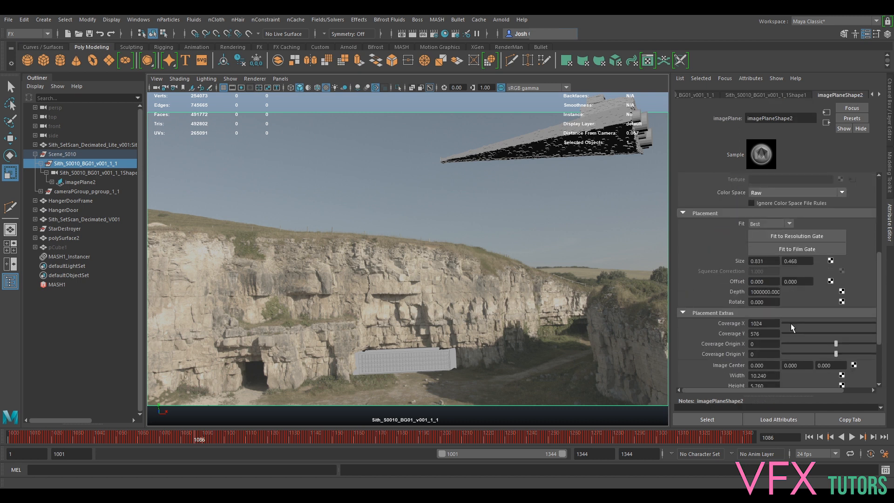
click(766, 291)
key(Return)
click(761, 291)
key(Return)
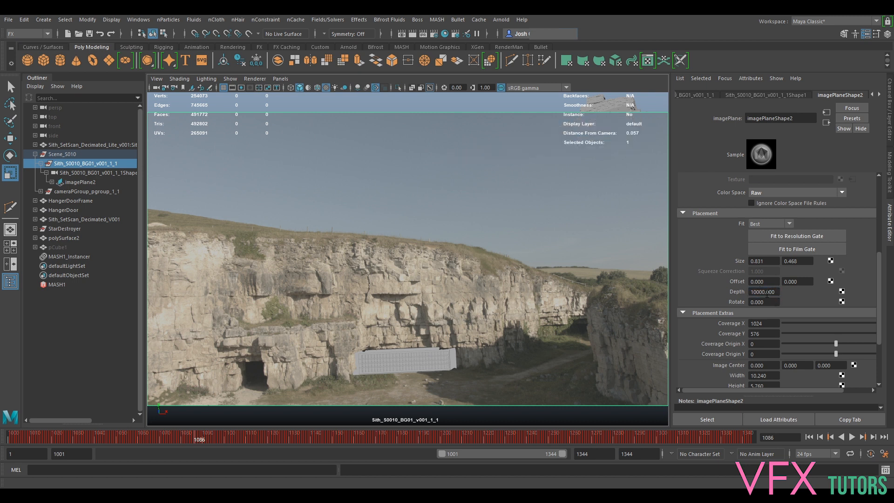
Step: Set the background image plane's Depth to 100000 and check the ship through the shot, returning to frame 1001
key(1)
click(773, 292)
text(0)
key(Return)
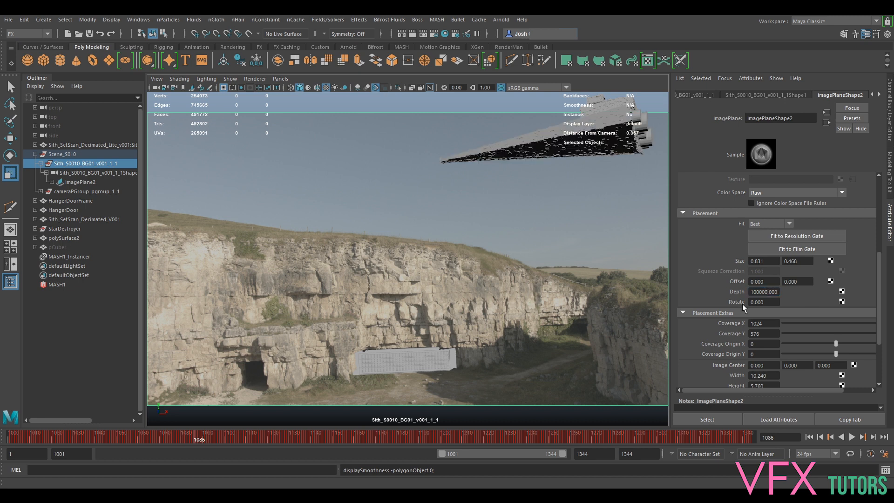
key(alt+v)
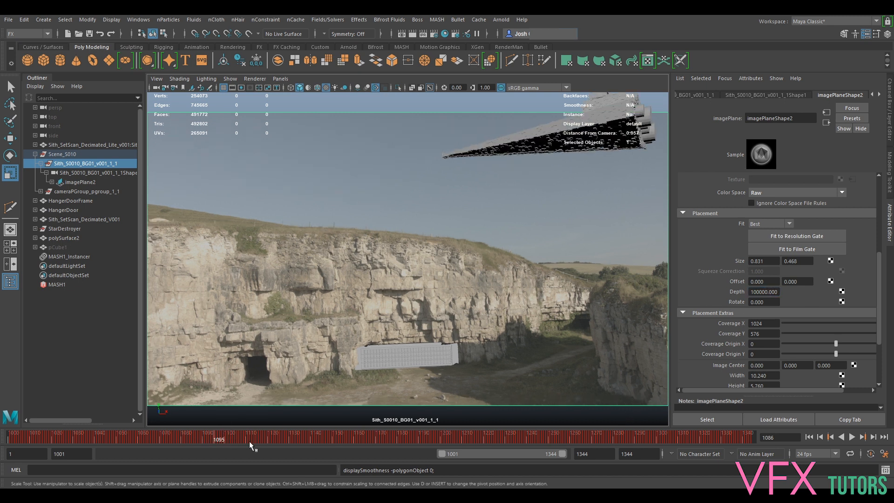
drag(369, 440, 2, 443)
click(568, 249)
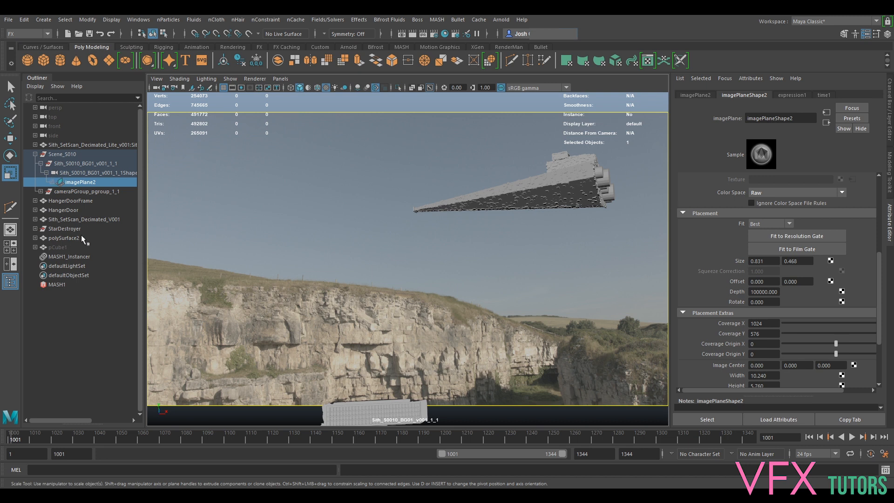
Step: Parent the StarDestroyer group under polySurface2 and rename polySurface2 as Destroyer
click(69, 229)
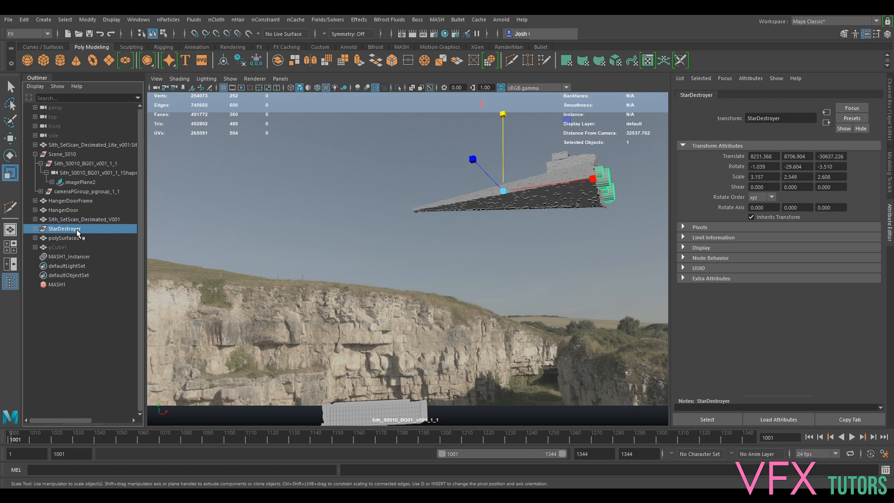
middle_drag(67, 229, 64, 240)
double_click(68, 229)
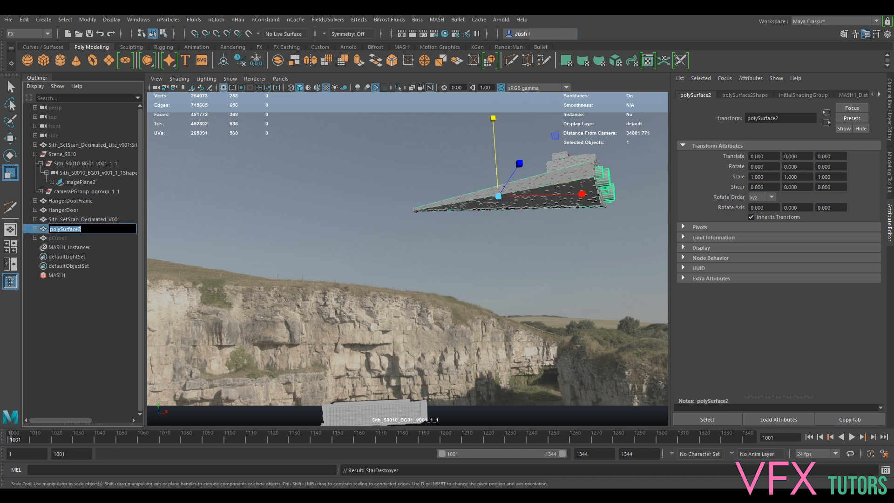
text(Destroyer)
key(Return)
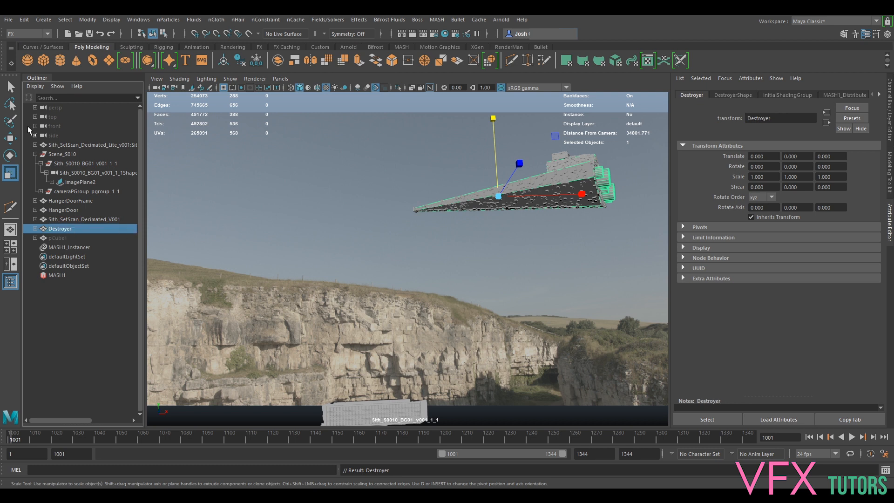
Step: Move the Destroyer slightly higher in the sky, undoing the accidental vertical scaling
click(60, 217)
click(58, 228)
drag(496, 151, 498, 148)
key(w)
key(ctrl+z)
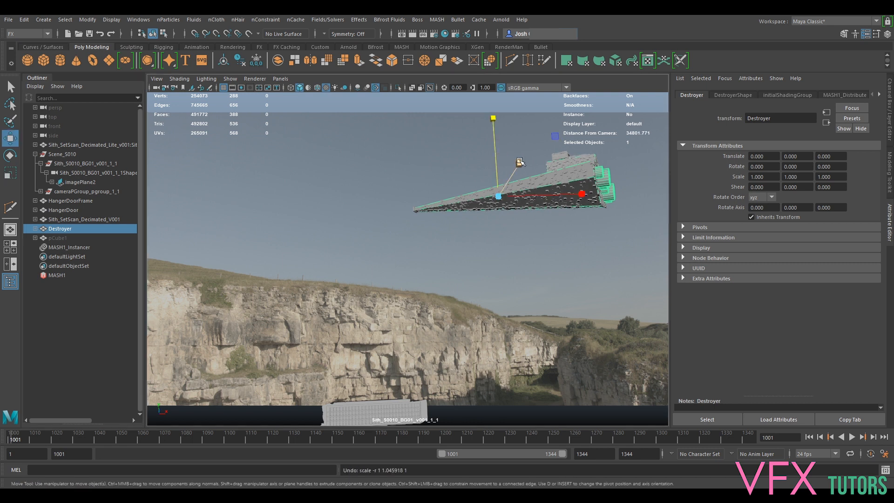
drag(493, 154, 493, 148)
click(547, 260)
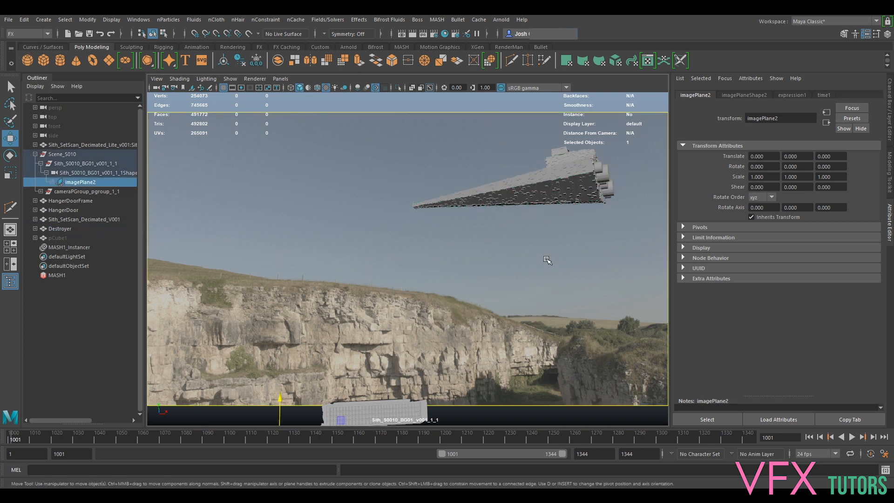
Step: Flatten the hidden source cube pCube1 to a vertical scale of about 9.03
click(58, 239)
key(r)
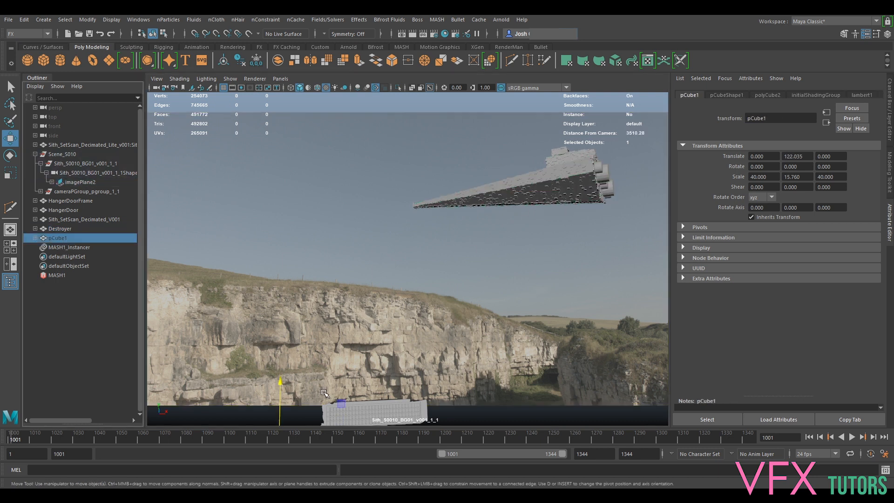
drag(280, 385, 270, 417)
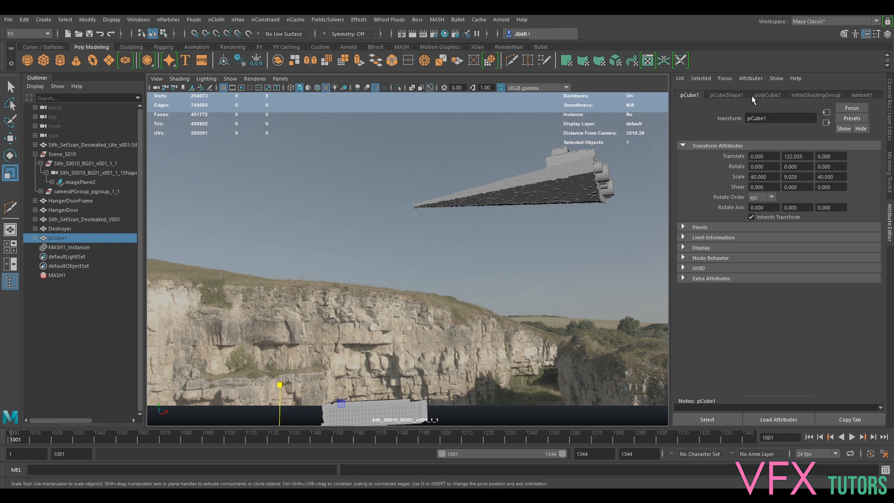
Step: Raise MASH1's distributed Number of Points to 20000 and review its Random node settings
click(54, 275)
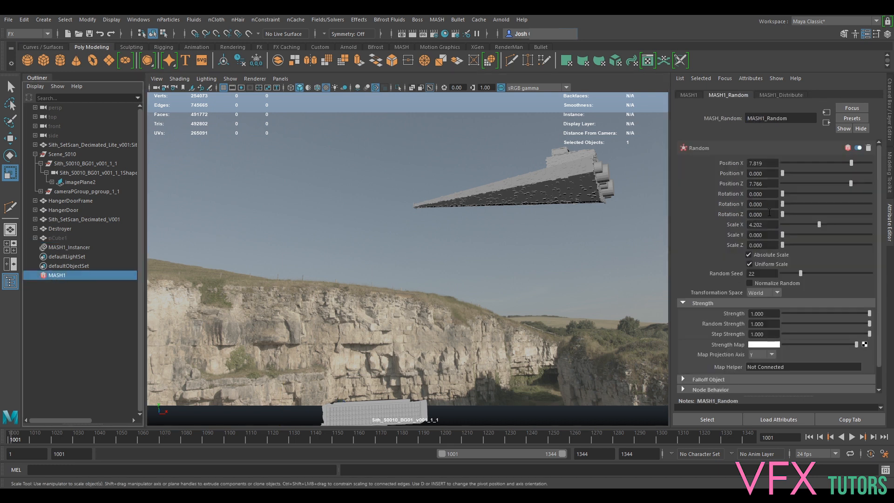
click(780, 95)
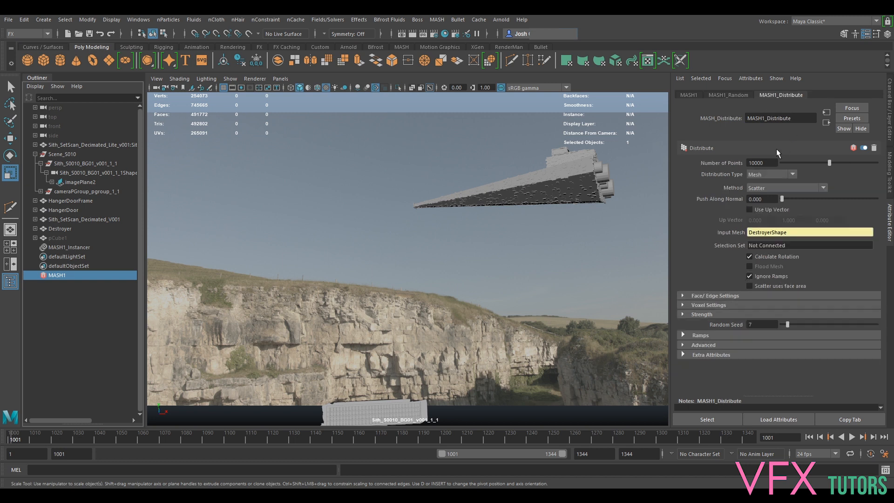
click(749, 163)
text(2)
key(Return)
click(690, 97)
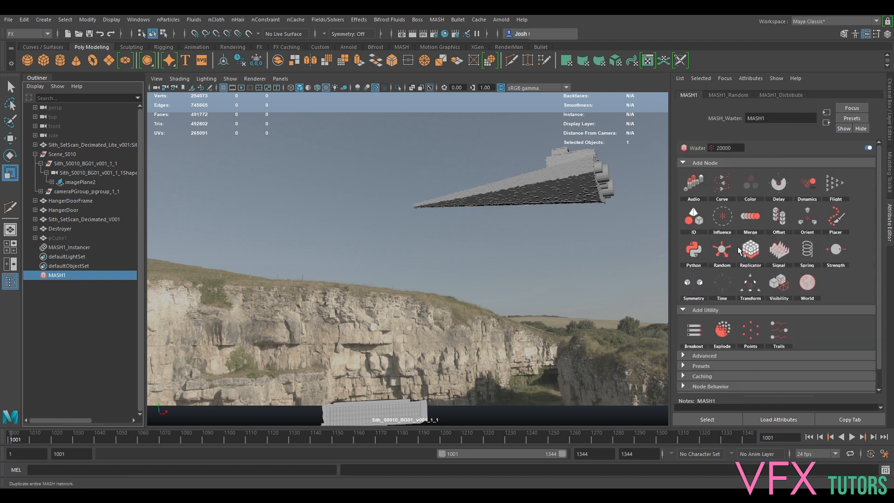
click(740, 94)
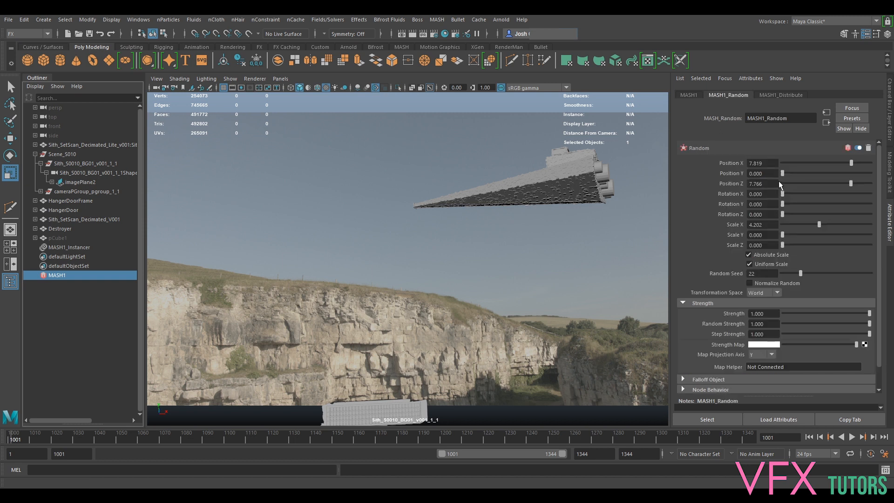
click(595, 255)
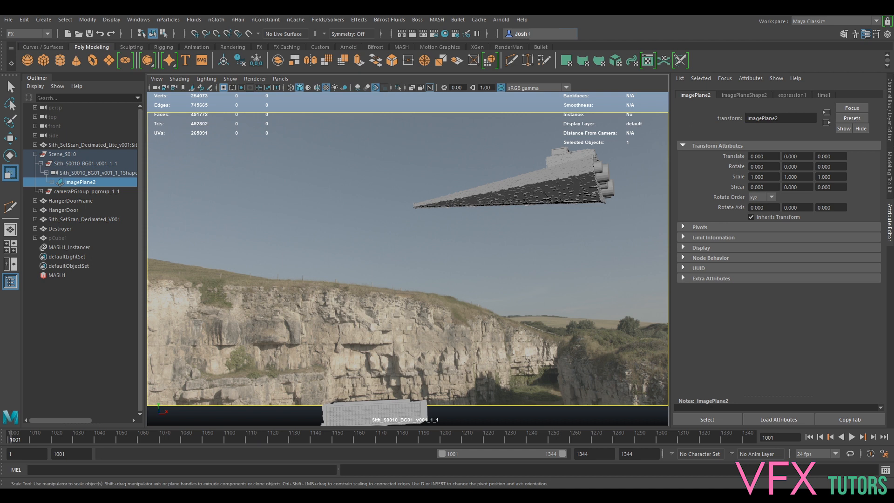
Step: Rotate the Destroyer slightly to adjust its angle in the sky
click(56, 228)
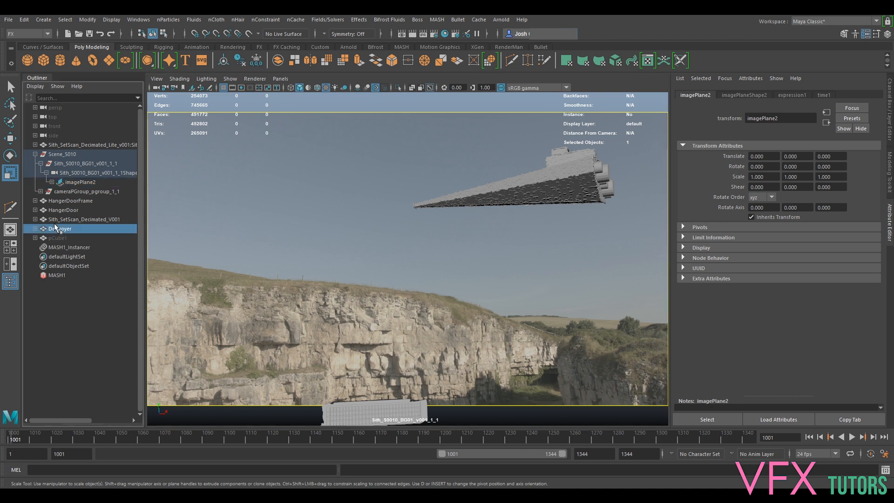
key(e)
mouse_move(534, 162)
mouse_down()
mouse_move(527, 162)
mouse_move(538, 162)
mouse_up()
click(539, 206)
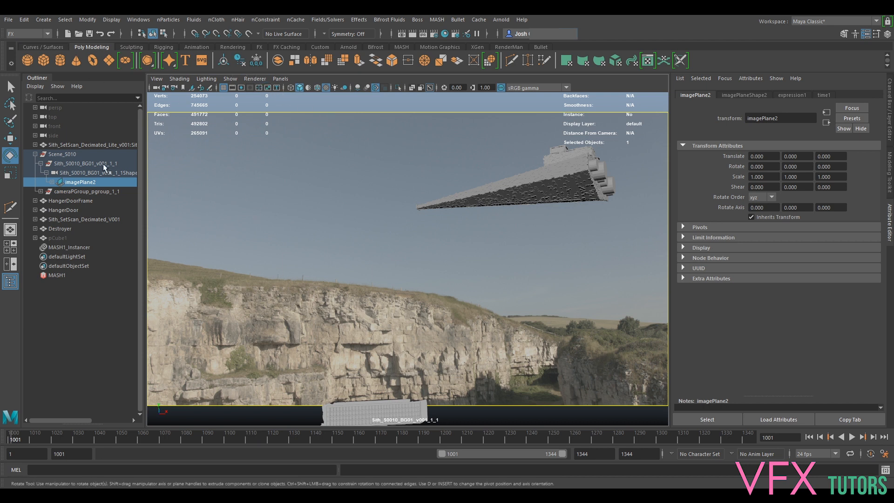
Step: Rename the MASH1 network as MASHDestroyer
click(65, 245)
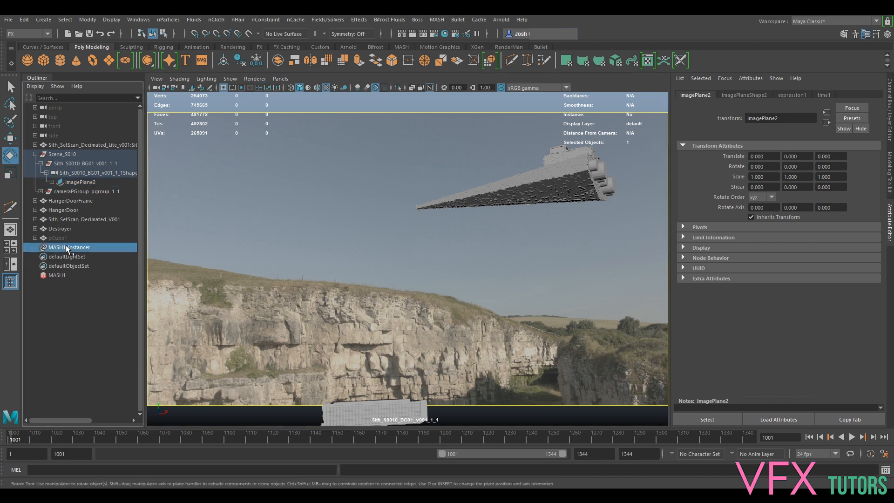
click(68, 274)
double_click(73, 275)
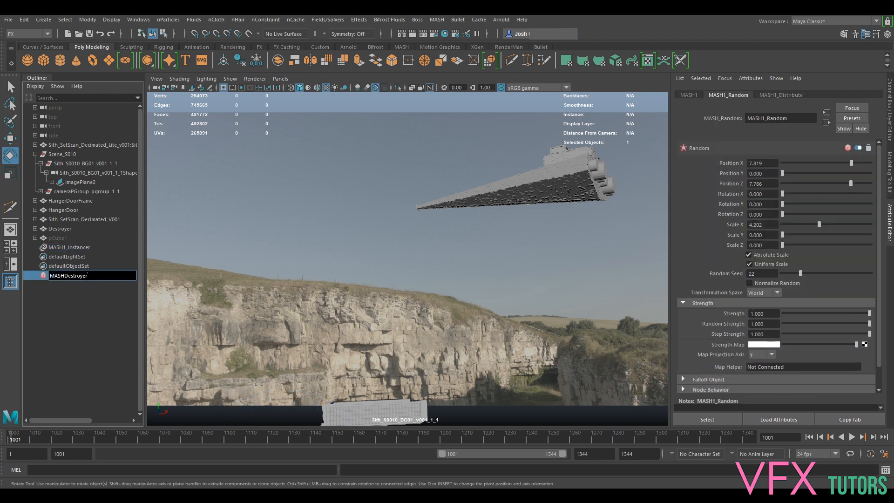
key(Return)
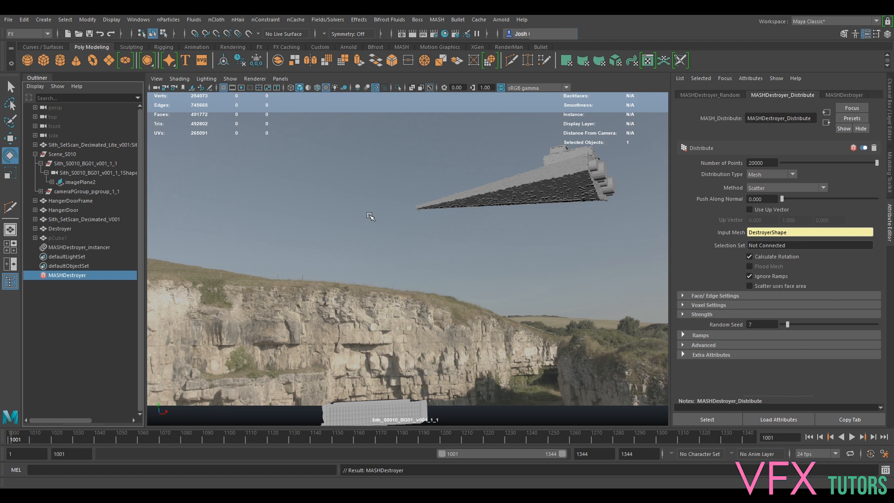
Step: Switch the viewport to the persp camera and frame the HangerDoor in the quarry
click(289, 80)
mouse_move(311, 88)
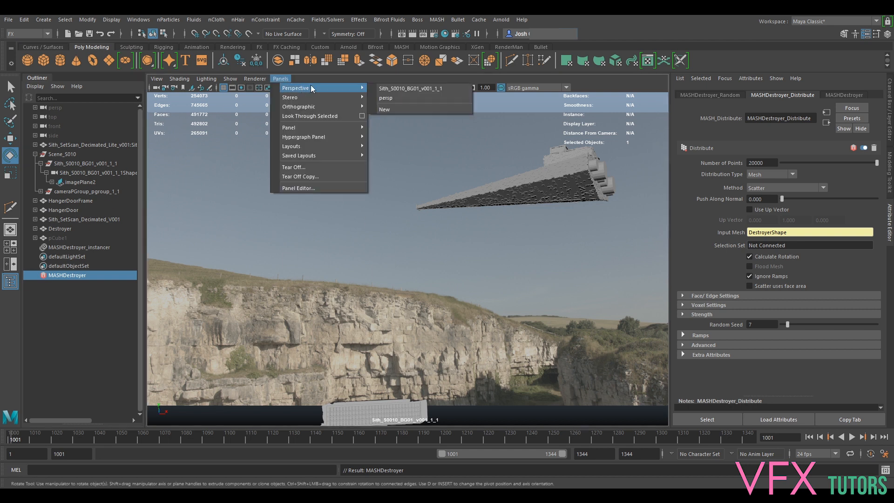
click(412, 98)
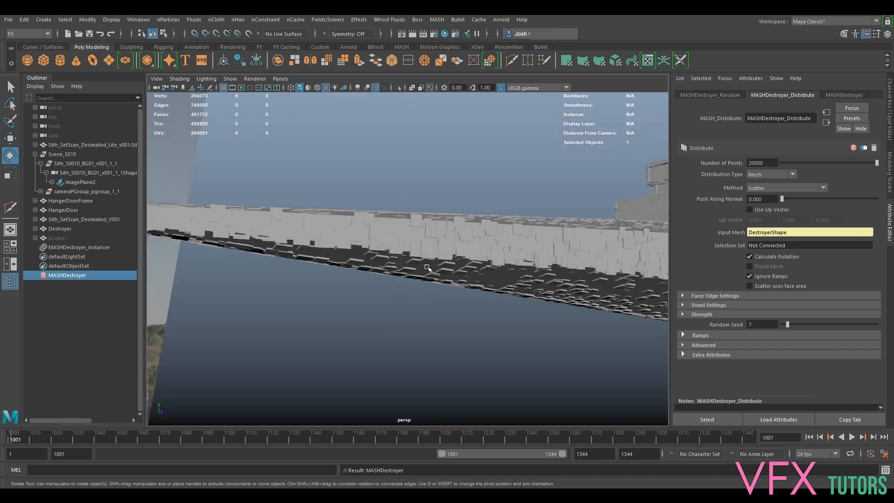
scroll(429, 268, down, 6)
scroll(507, 272, down, 5)
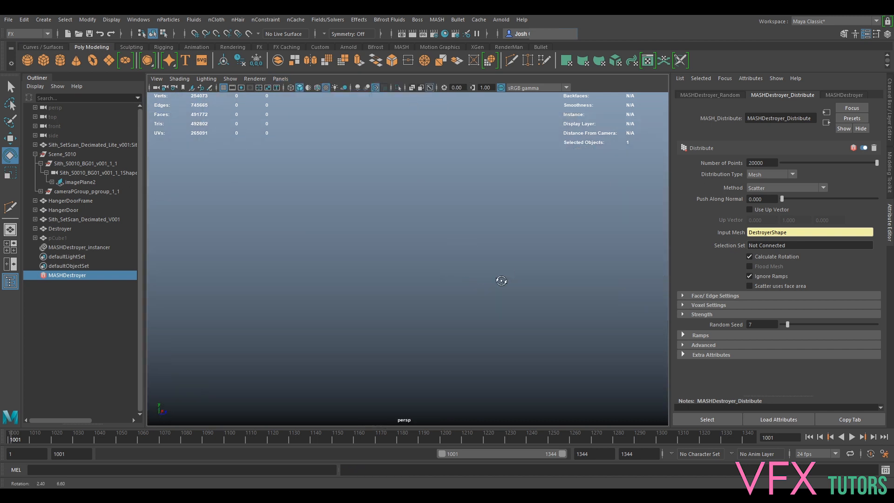
click(64, 210)
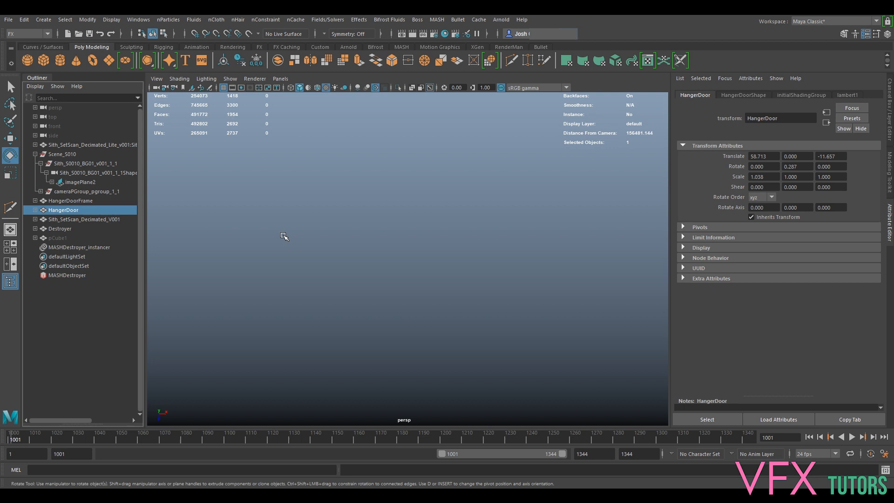
key(f)
scroll(445, 270, down, 6)
scroll(444, 273, up, 6)
alt+drag(443, 273, 452, 318)
Step: Turn on default material shading in the persp view and look over the trimmed quarry scan
click(558, 294)
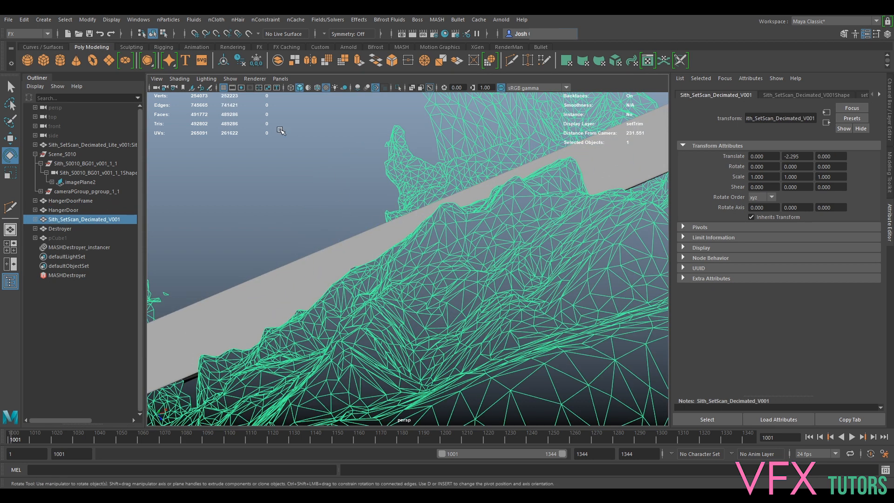
click(179, 79)
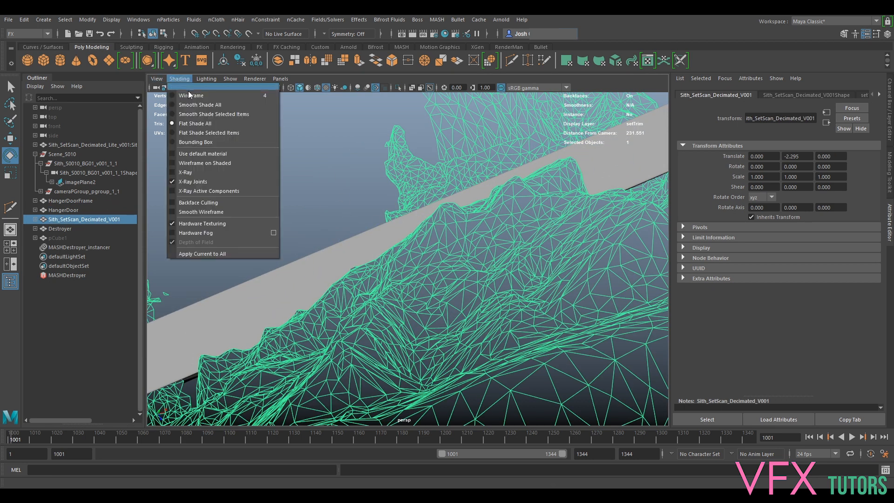
click(232, 154)
scroll(553, 245, down, 6)
alt+drag(533, 278, 499, 232)
click(361, 333)
scroll(361, 333, down, 5)
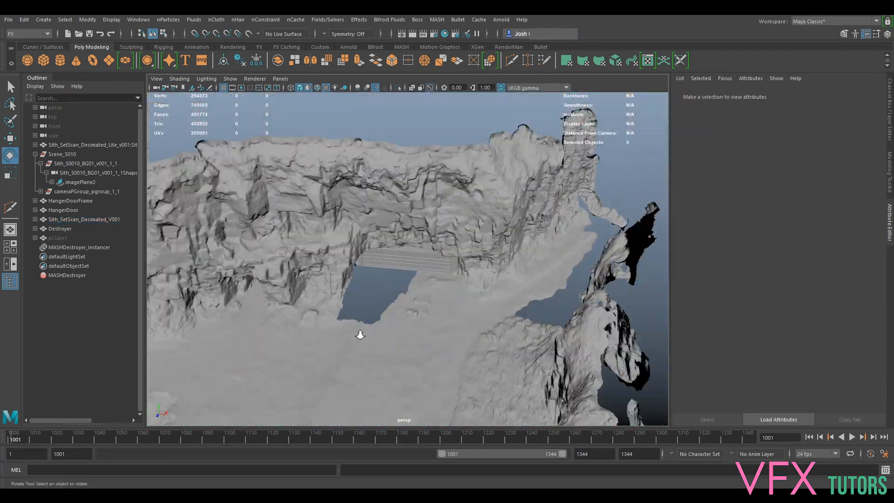
alt+drag(515, 271, 487, 299)
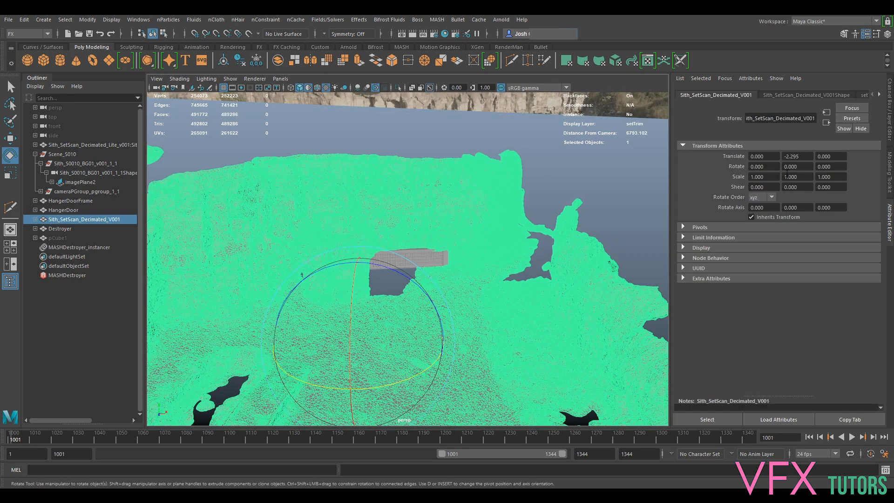
Step: Hide the setTrim display layer and show the Set display layer
click(889, 124)
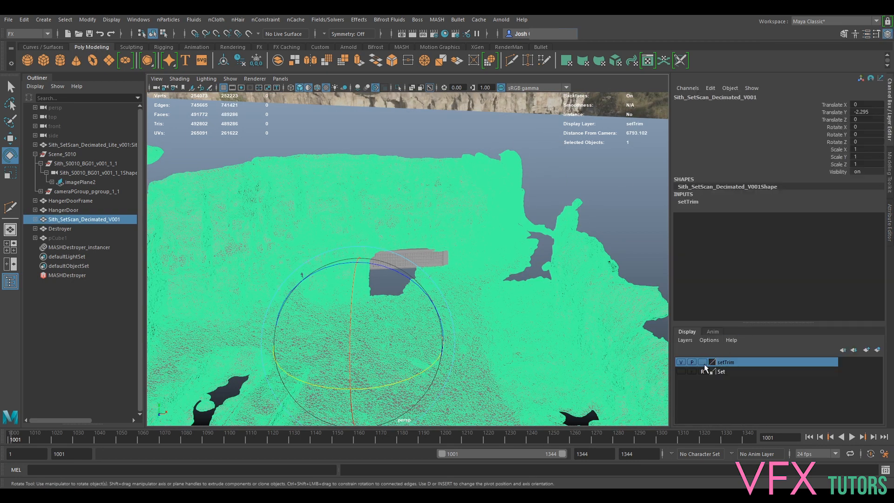
click(681, 362)
click(680, 371)
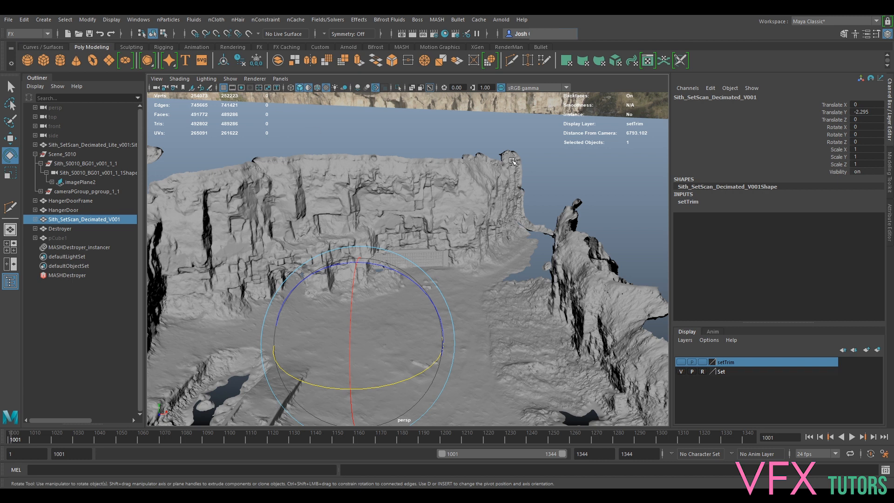
Step: Turn off default material shading to view the quarry scan with its textures
click(179, 79)
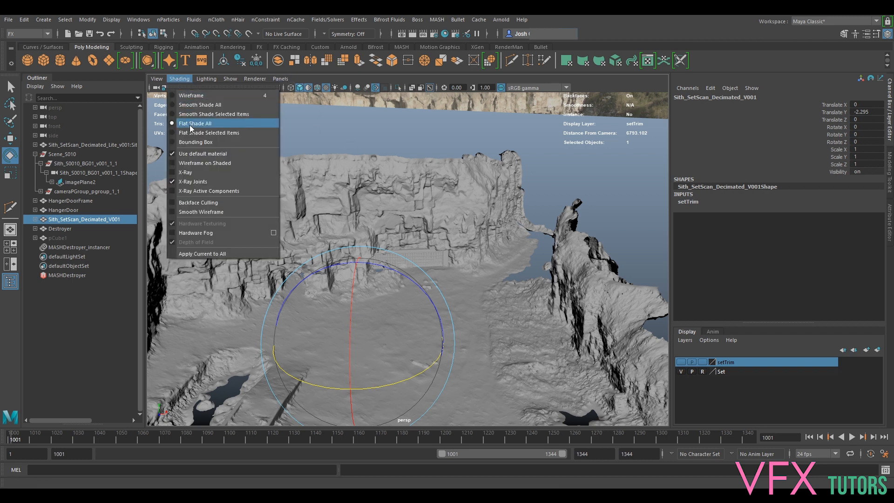
click(201, 154)
click(415, 191)
alt+drag(415, 191, 431, 179)
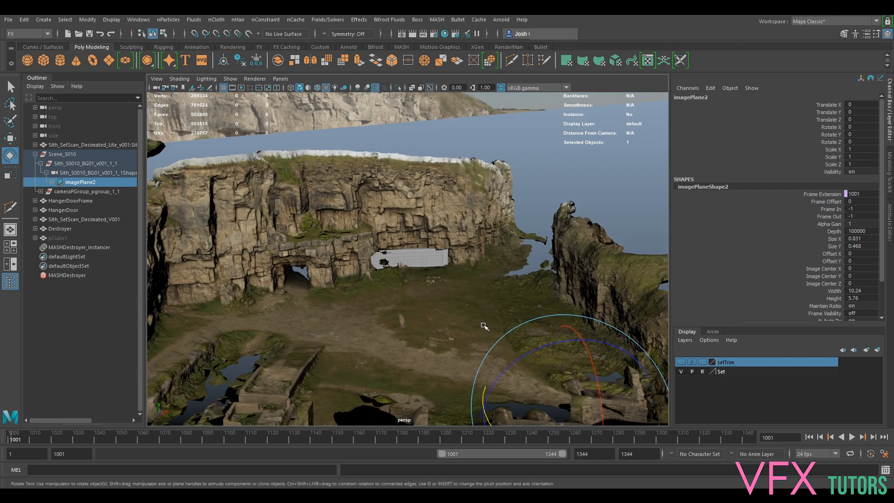
Step: Create a polygon cylinder at the quarry's origin and raise it to a Translate Y of about 282.5
alt+drag(393, 291, 293, 409)
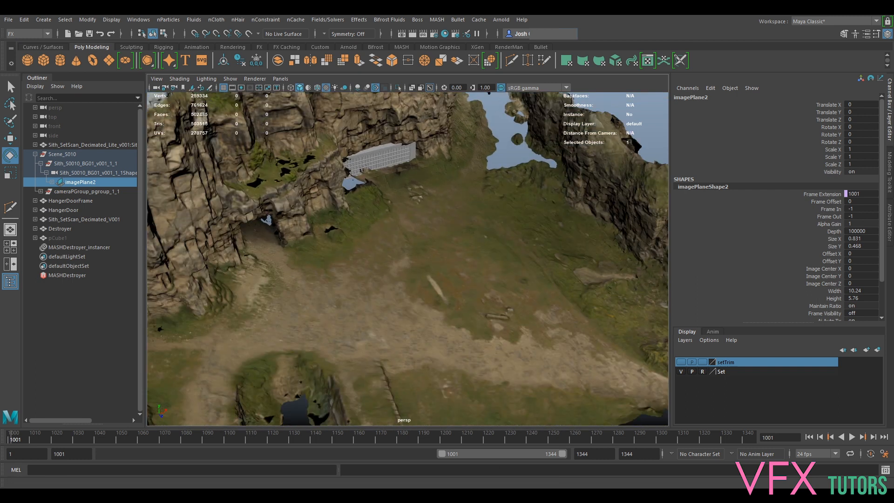
click(61, 63)
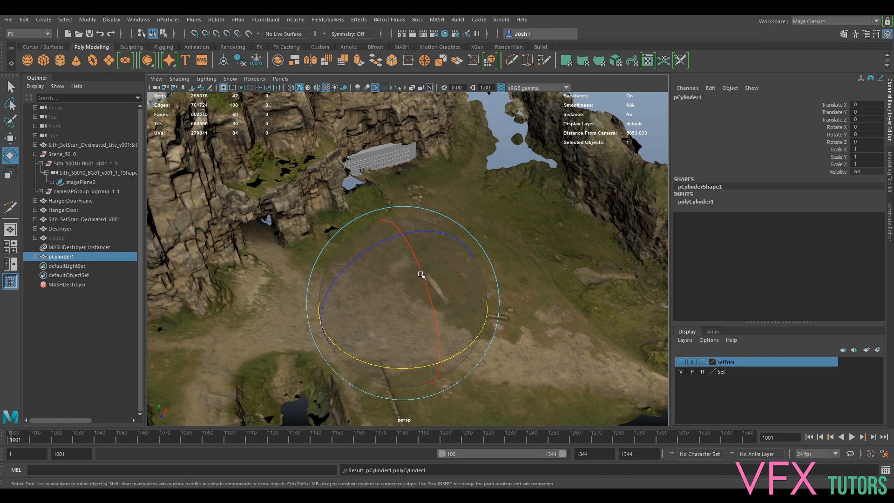
key(w)
middle_drag(413, 286, 413, 265)
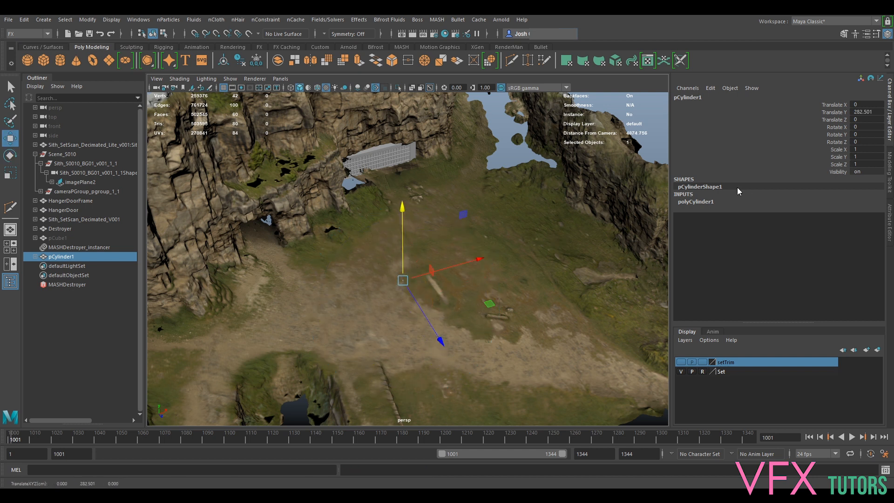
Step: Set the new cylinder's radius to 20
click(891, 223)
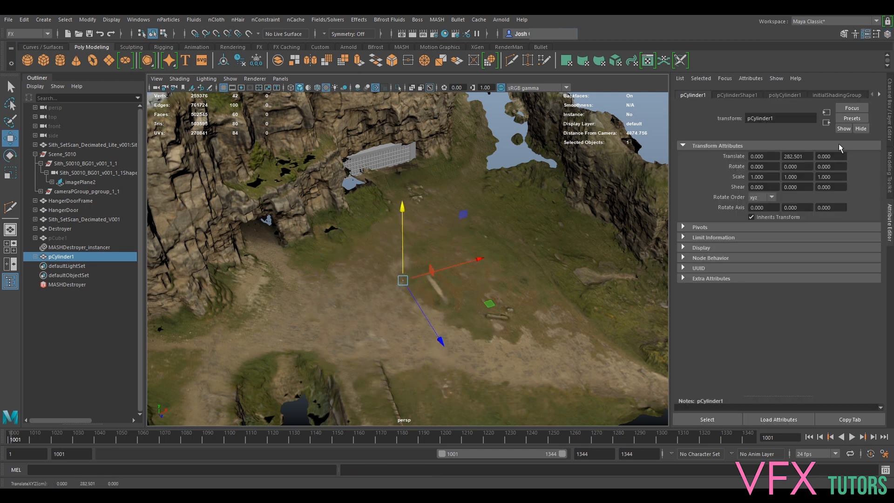
drag(766, 157, 311, 214)
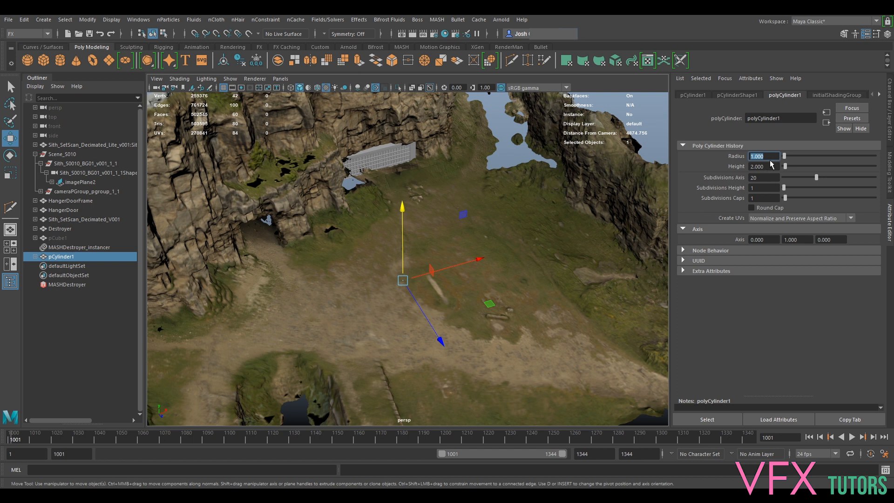
key(Return)
scroll(448, 242, up, 5)
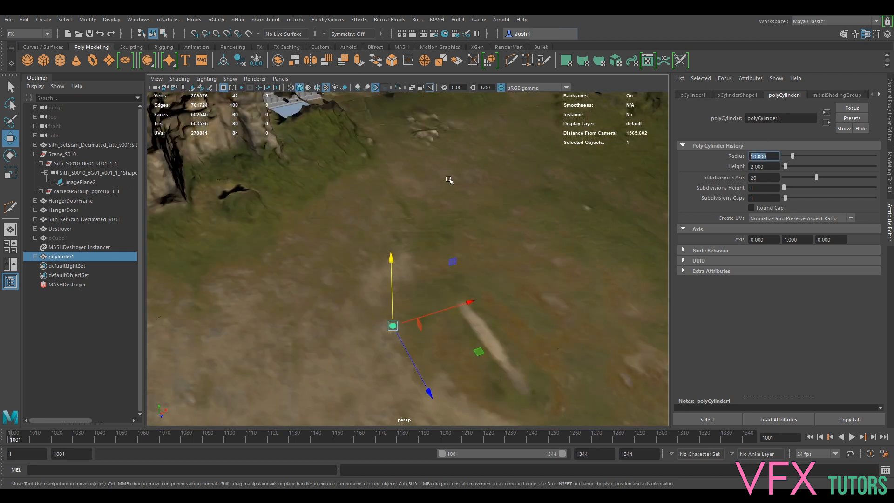
text(20)
key(Return)
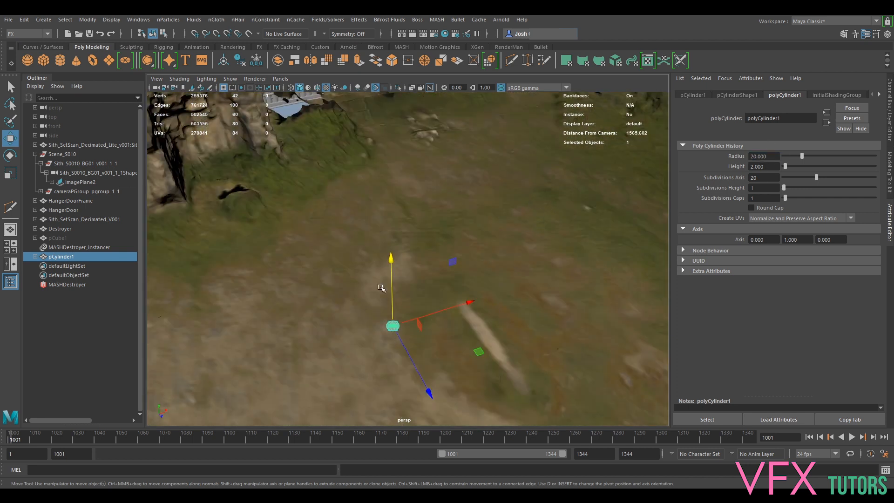
Step: Set the cylinder's height to 150 and reposition it vertically to a Translate Y of about 89.5
drag(391, 286, 390, 247)
drag(764, 166, 369, 229)
text(1.)
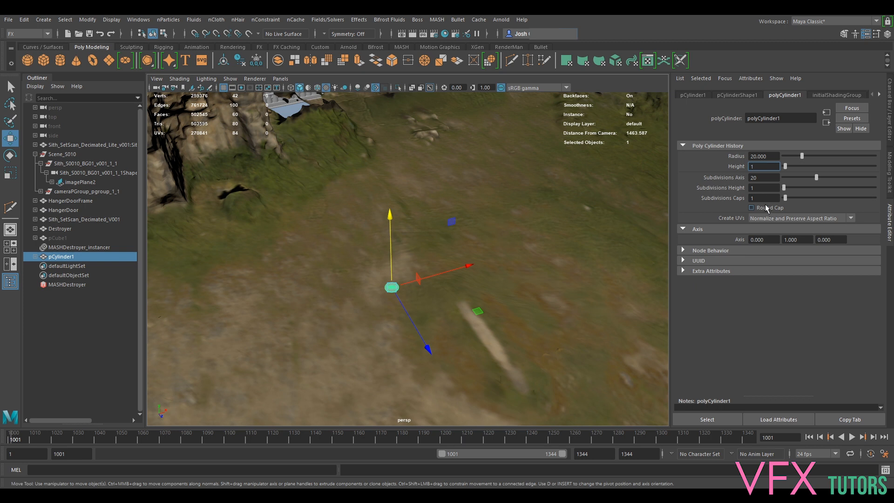
key(Return)
scroll(373, 291, down, 10)
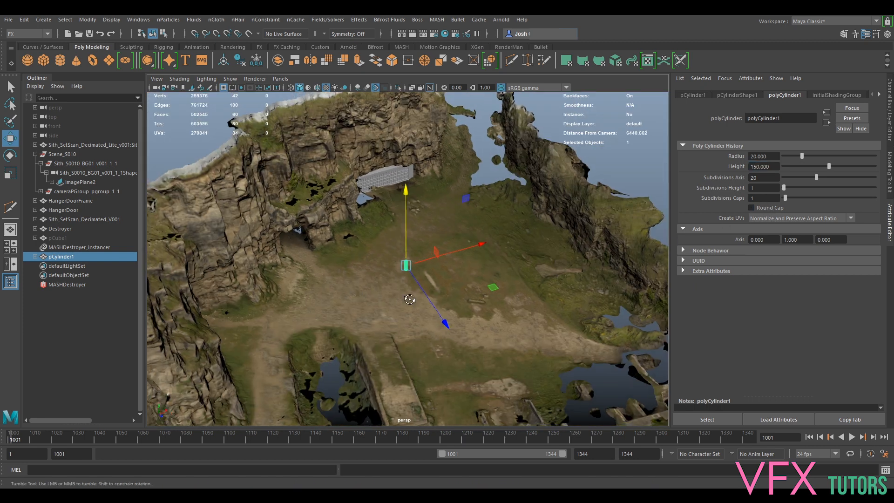
alt+drag(410, 298, 411, 280)
key(f)
drag(459, 226, 473, 254)
scroll(443, 335, up, 8)
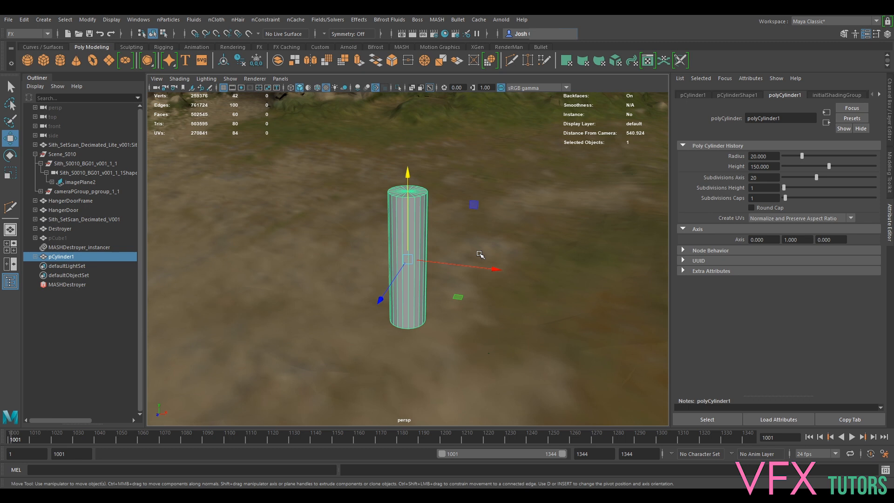
Step: Duplicate the cylinder, move the copy out along X to about 33, and scale it to a thin rod, about 0.21 wide and 0.75 high
key(ctrl+d)
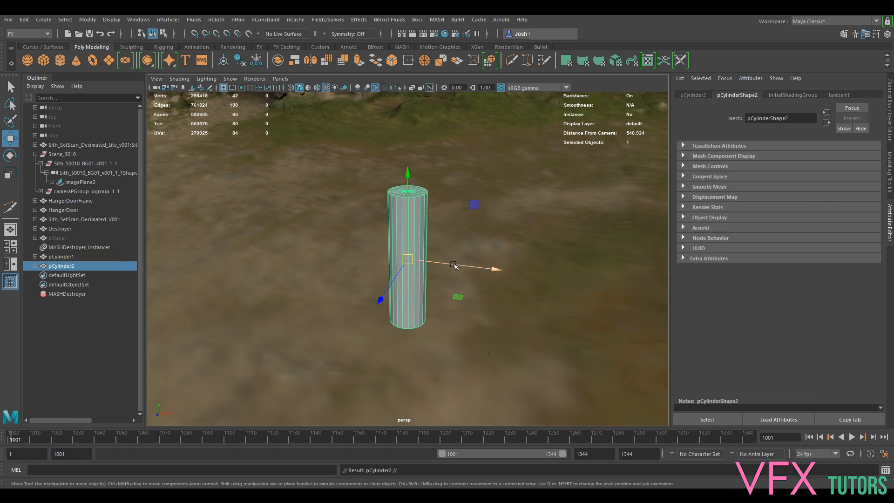
drag(454, 266, 447, 118)
key(r)
key(ctrl+z)
key(w)
drag(487, 269, 442, 211)
key(r)
key(e)
key(r)
Step: Snap the thin rod's pivot to the centre of the main cylinder's top cap
alt+drag(444, 219, 410, 210)
key(d)
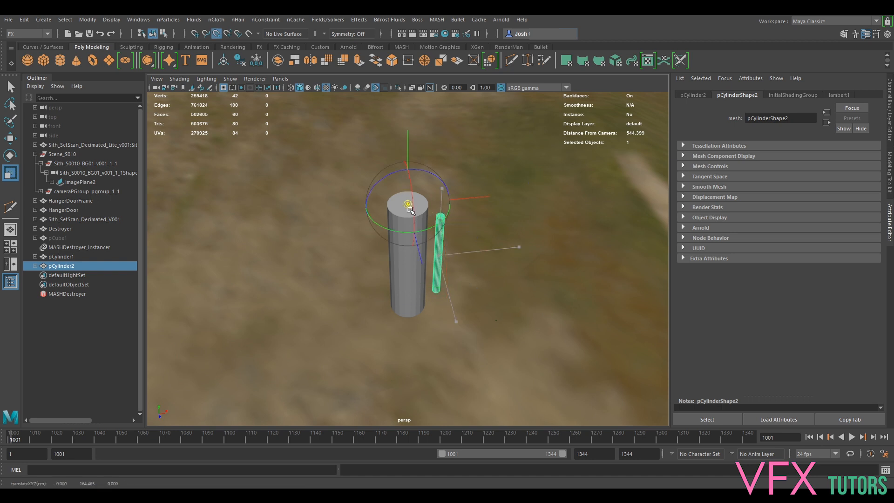
key(d)
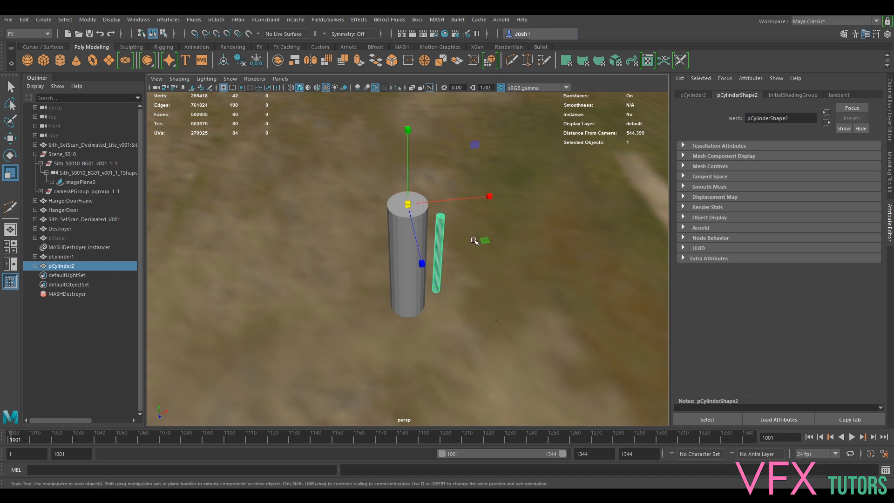
key(e)
key(ctrl+d)
drag(480, 239, 328, 261)
key(ctrl+z)
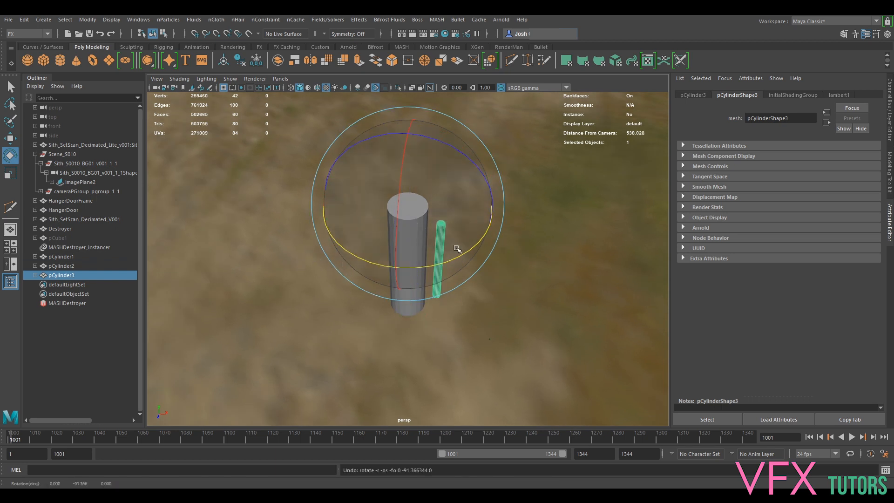
key(ctrl+z)
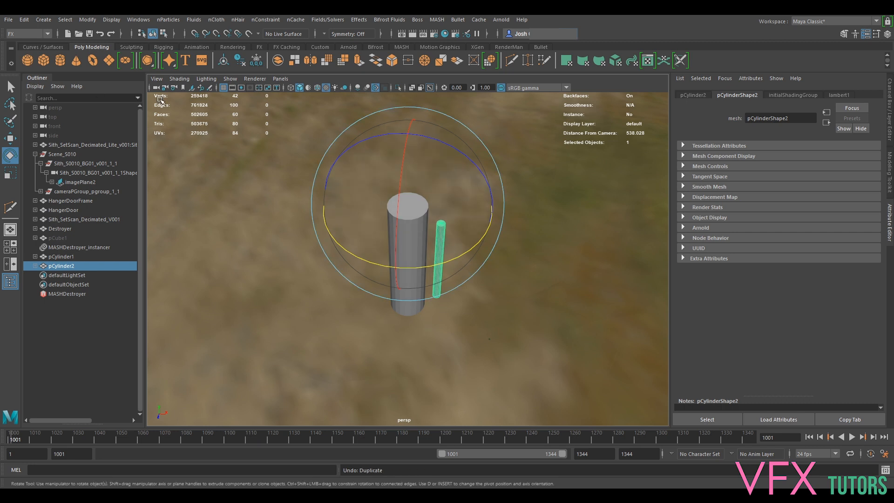
Step: Create a polygon cube, place it between the main cylinder and the thin rod, and scale it uniformly to about 7.57
click(43, 59)
key(w)
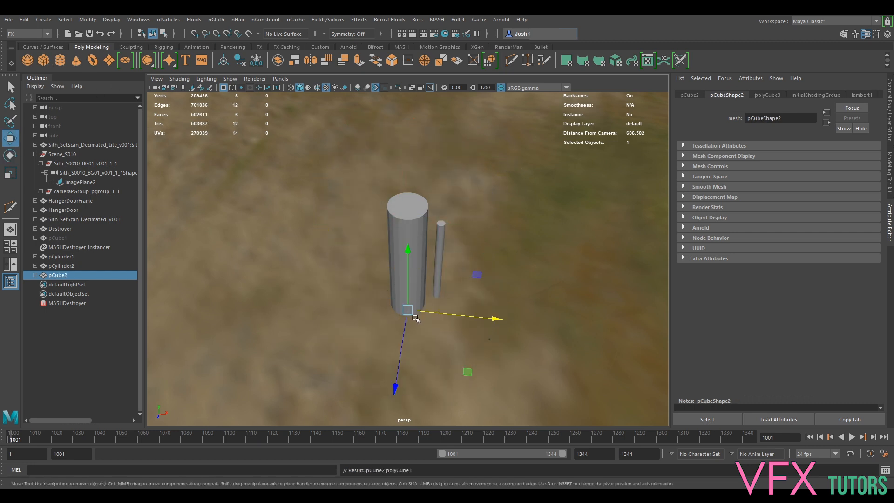
drag(404, 292, 457, 263)
key(r)
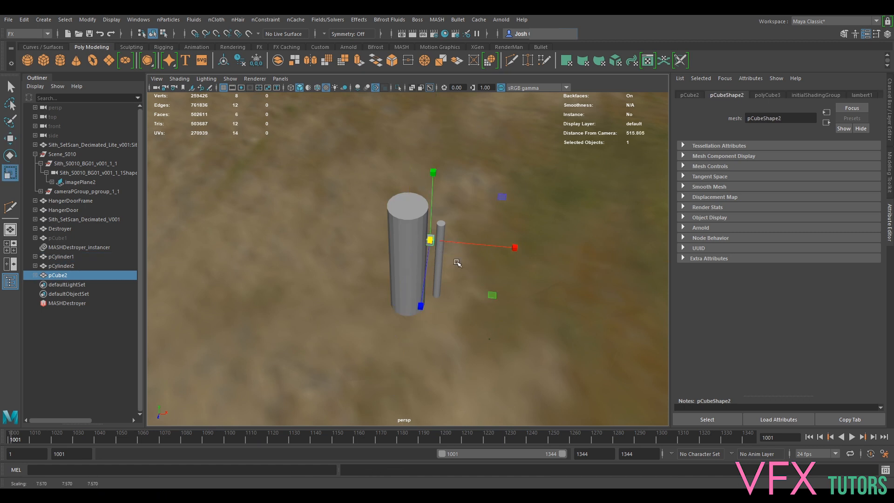
Step: Stretch the cube to bridge the gap between cylinder and rod, and raise it near the rod's upper end
key(f)
scroll(475, 300, down, 4)
alt+drag(468, 306, 449, 317)
scroll(469, 284, down, 5)
drag(409, 262, 584, 314)
alt+drag(464, 365, 429, 305)
scroll(479, 307, down, 5)
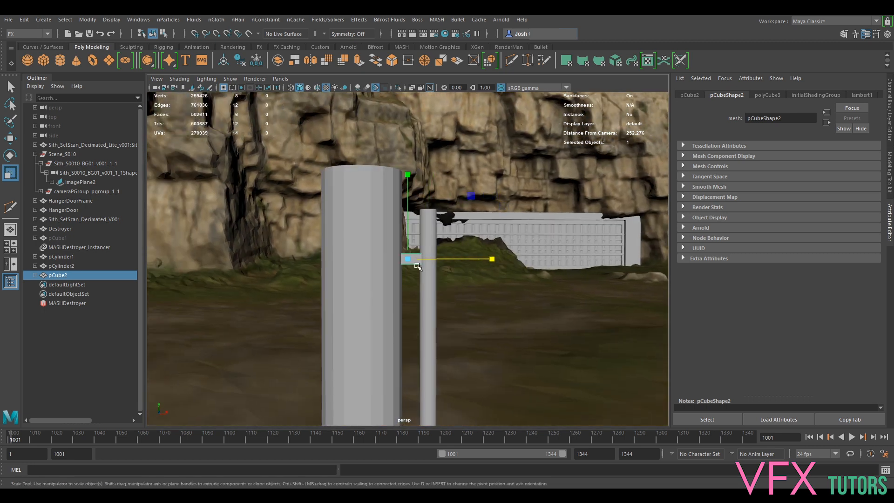
key(w)
drag(410, 222, 411, 219)
scroll(405, 244, down, 5)
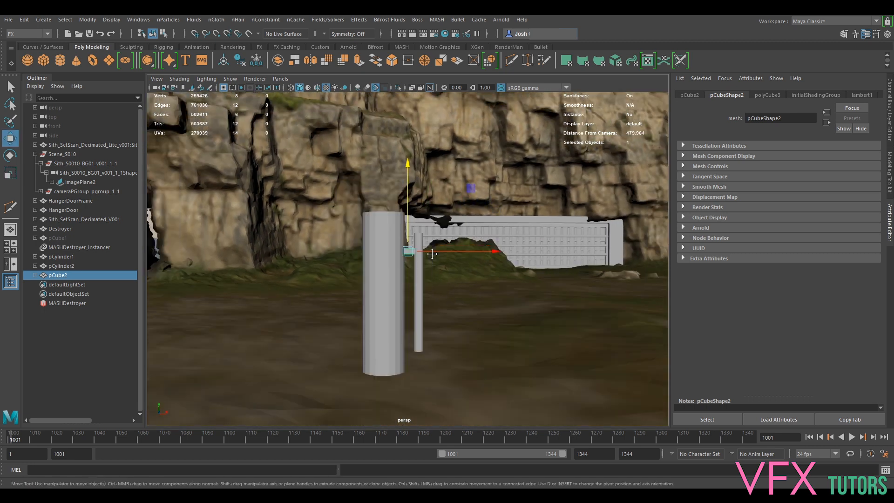
Step: Duplicate the connector block down to the rod's lower end, and combine both blocks with the rod into one mesh
key(ctrl+d)
drag(398, 170, 407, 240)
alt+drag(465, 258, 453, 303)
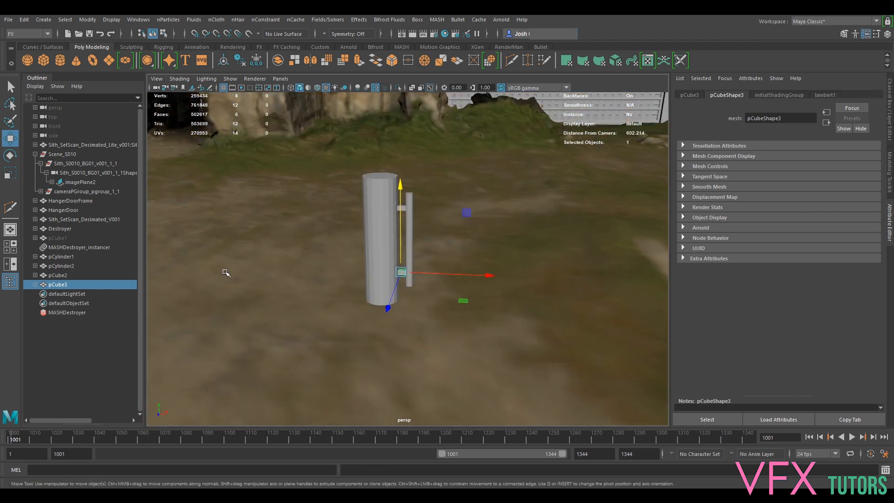
shift+click(62, 275)
middle_drag(62, 275, 57, 269)
click(57, 268)
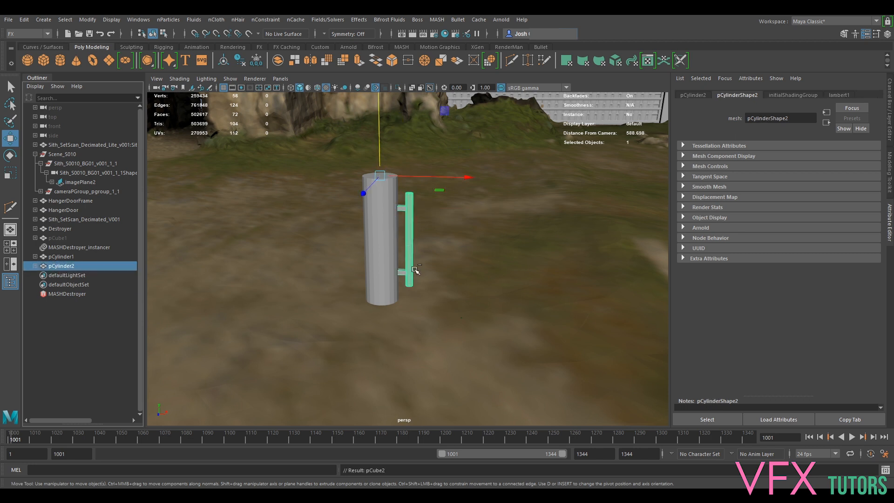
Step: Duplicate the combined rod assembly and set the copy's Rotate Y to 90
key(ctrl+d)
key(r)
key(e)
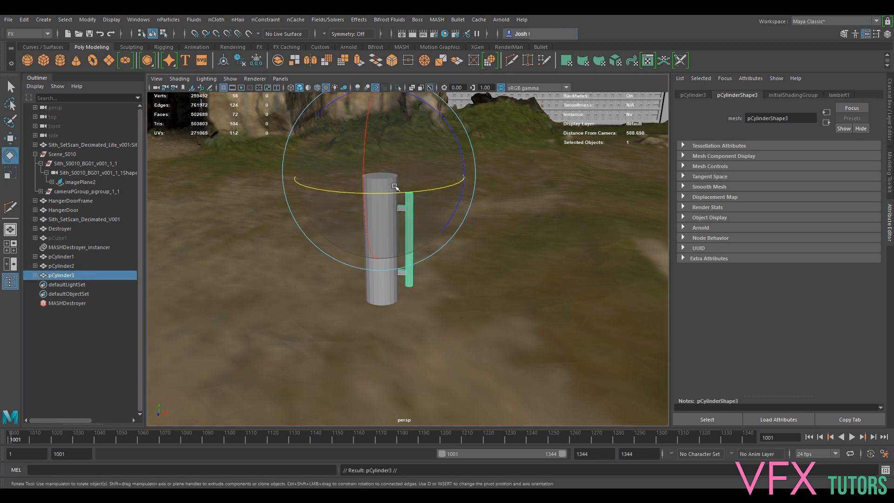
drag(308, 184, 286, 217)
alt+drag(436, 227, 409, 292)
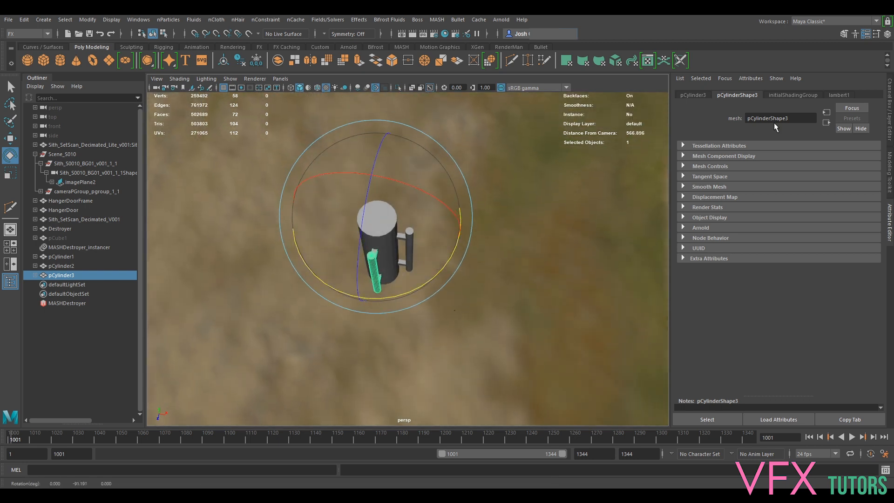
click(890, 110)
text(90)
key(Return)
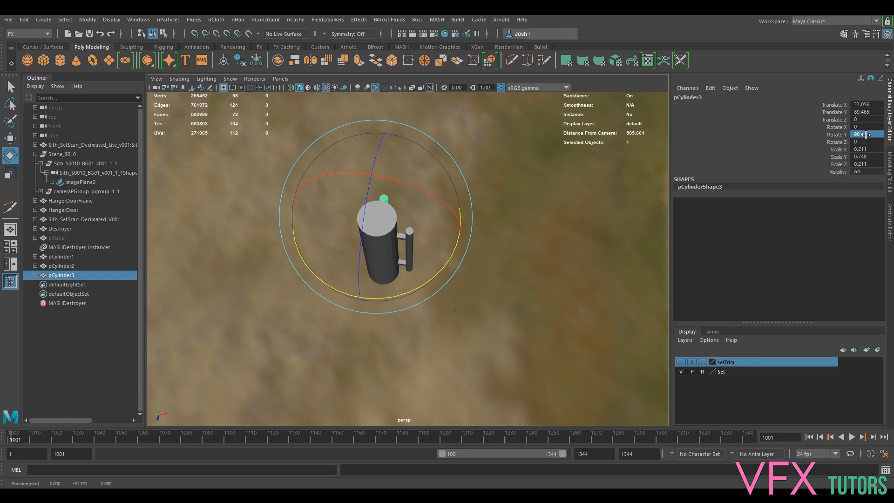
Step: Duplicate the rod assembly two more times, setting Rotate Y to 180 on one copy and -90 on the other
key(ctrl+d)
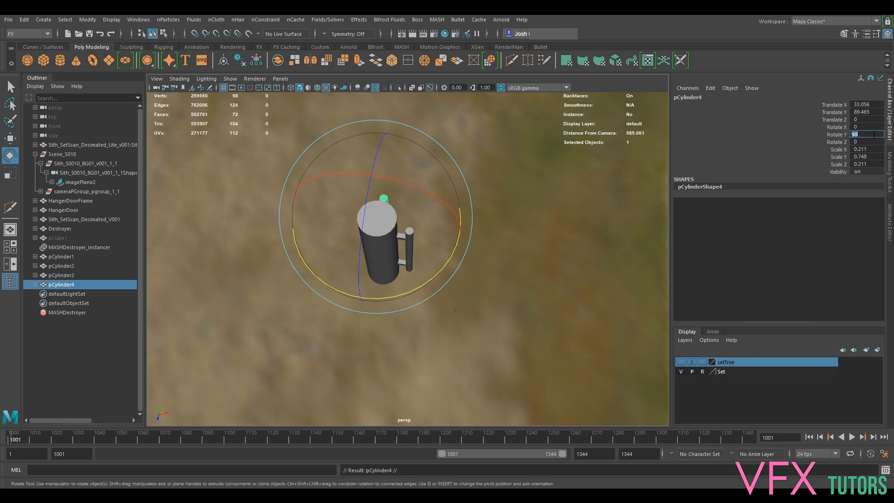
text(180)
key(Return)
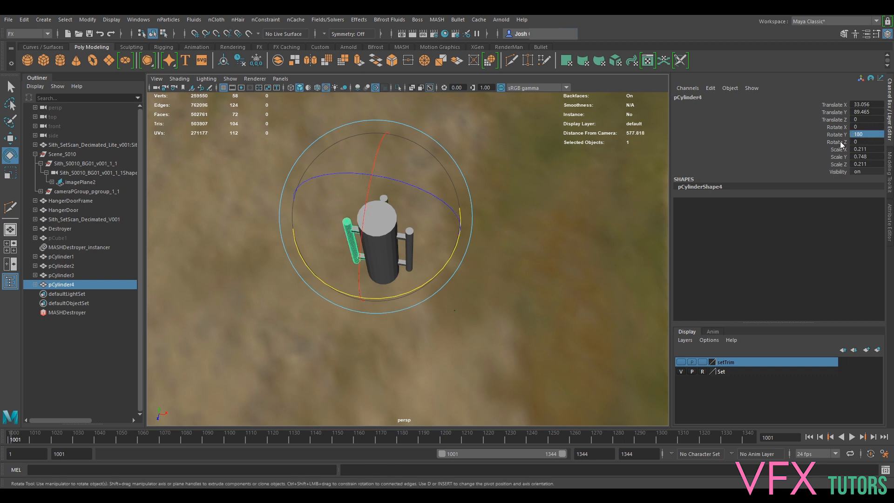
key(ctrl+d)
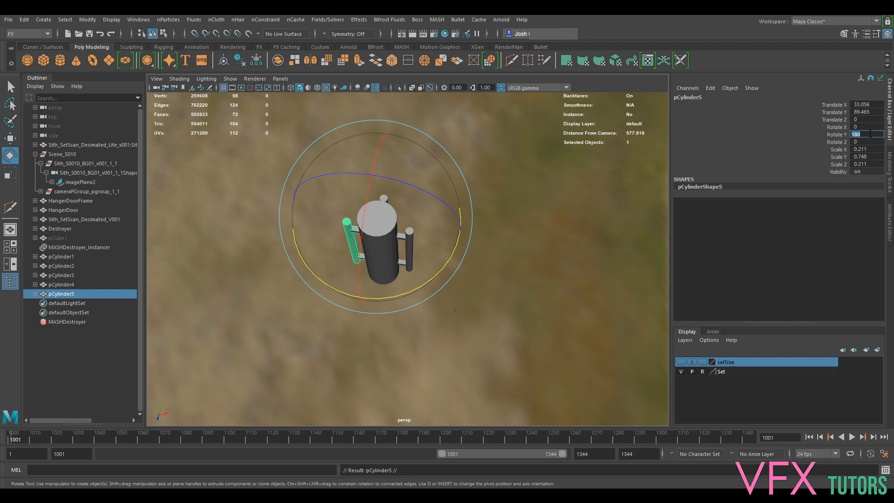
text(-90)
key(Return)
Step: Hide the Set display layer and select the faces of the main cylinder's bottom cap
alt+drag(401, 247, 529, 310)
click(401, 368)
click(683, 371)
alt+drag(538, 368, 436, 200)
right_drag(435, 200, 431, 229)
drag(381, 331, 489, 275)
ctrl+drag(534, 192, 379, 230)
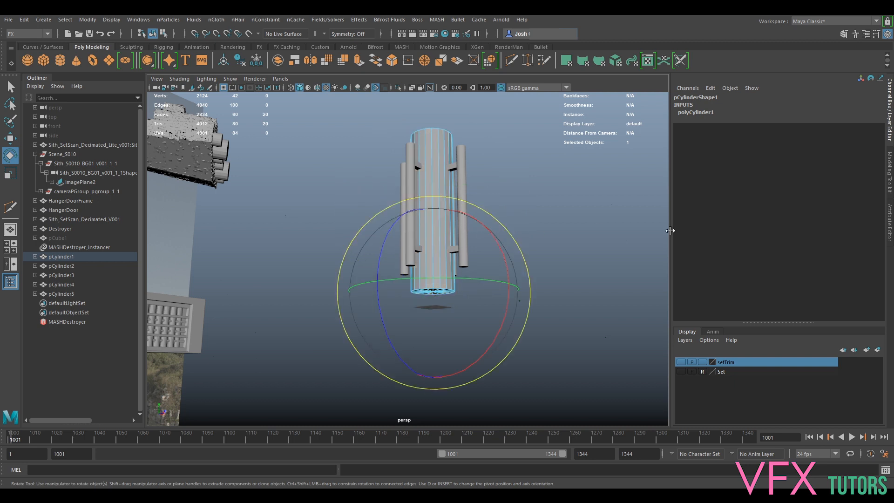
click(71, 322)
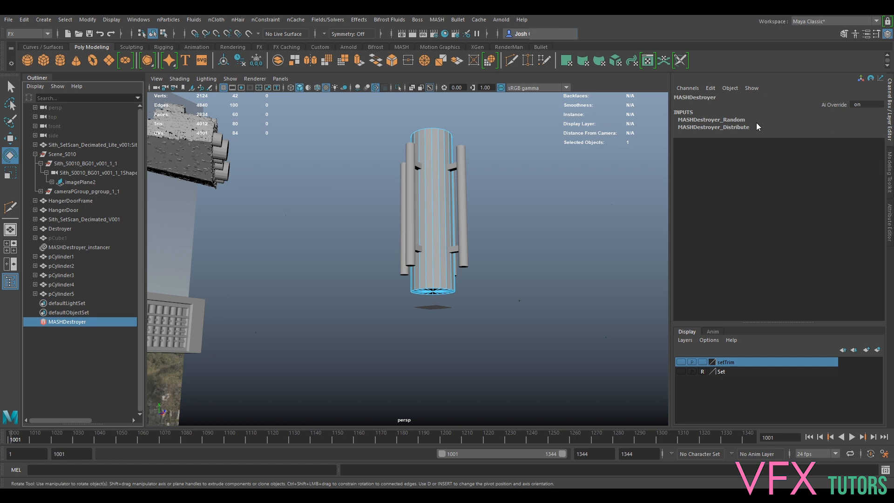
click(890, 232)
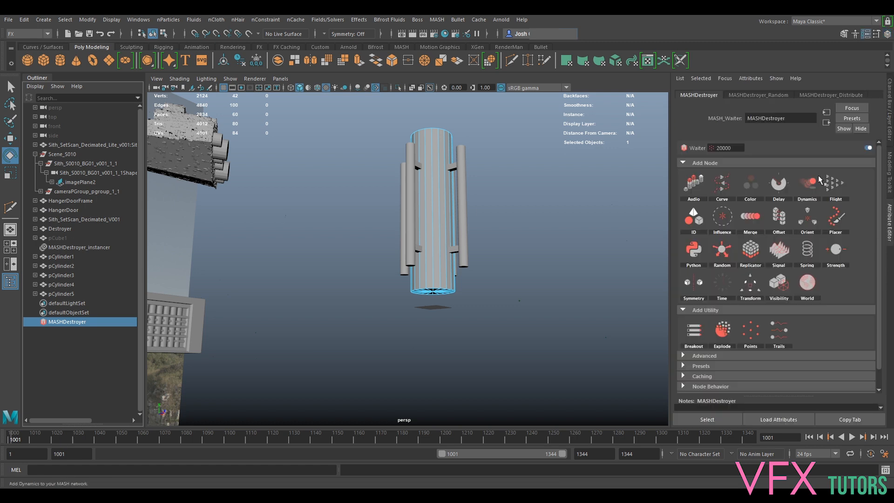
click(544, 267)
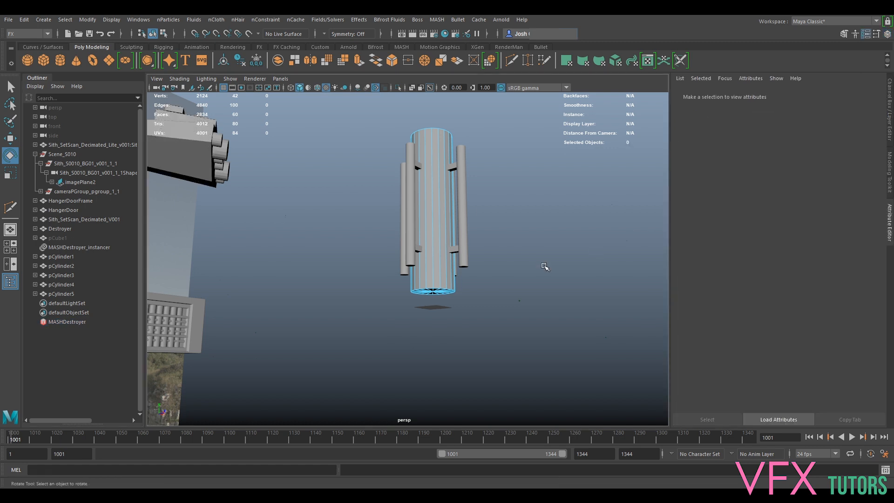
Step: Select the main cylinder's bottom cap faces, then extrude, widen and lower them to form a flared foot
click(421, 296)
key(shift+comma)
key(ctrl+e)
key(r)
mouse_move(433, 291)
mouse_down()
mouse_move(460, 289)
mouse_move(431, 298)
mouse_move(467, 289)
mouse_move(437, 289)
mouse_up()
key(w)
key(ctrl+e)
Step: Inset the main cylinder's top cap with Extrude, and extrude the smaller cap up to a height of about 199.6
right_drag(441, 199, 490, 186)
right_drag(423, 199, 432, 231)
drag(358, 333, 536, 271)
key(ctrl+e)
key(r)
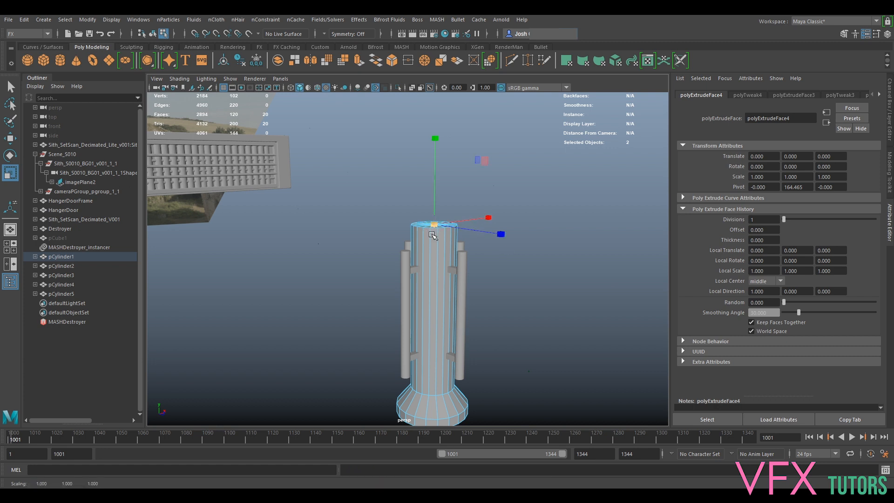
key(ctrl+e)
key(w)
drag(434, 198, 448, 155)
Step: Inset the new top cap and extrude it up as a second, narrower tier to a height of about 242.3
key(ctrl+e)
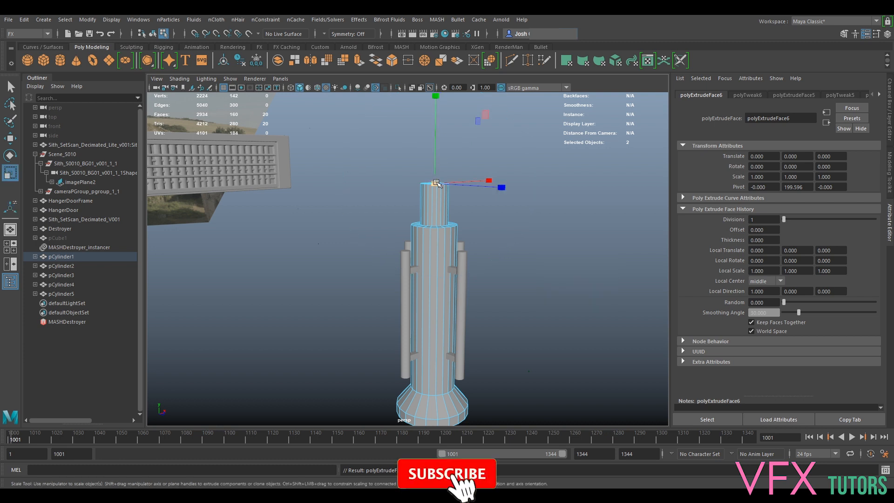
key(r)
key(ctrl+e)
drag(434, 188, 437, 19)
key(w)
scroll(467, 250, down, 5)
scroll(467, 249, up, 3)
drag(421, 139, 432, 214)
Step: Extrude the second tier's top cap, try shrinking it to about 0.21, and undo that scaling
key(ctrl+e)
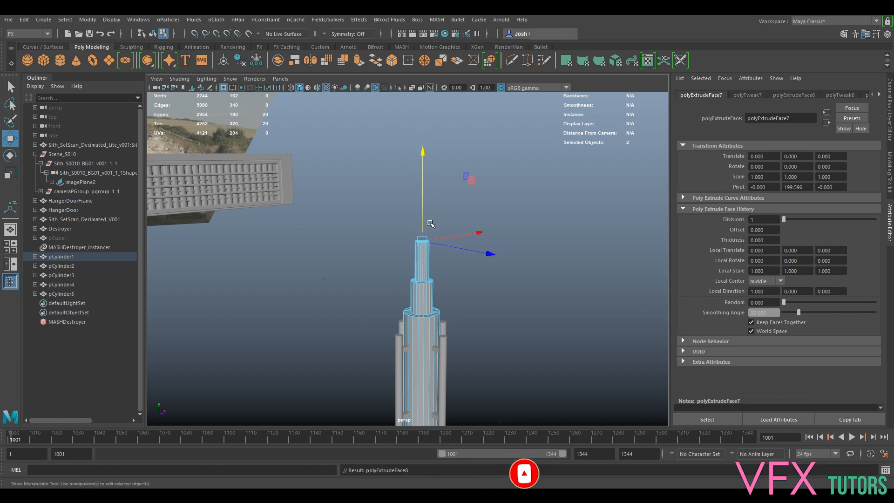
key(r)
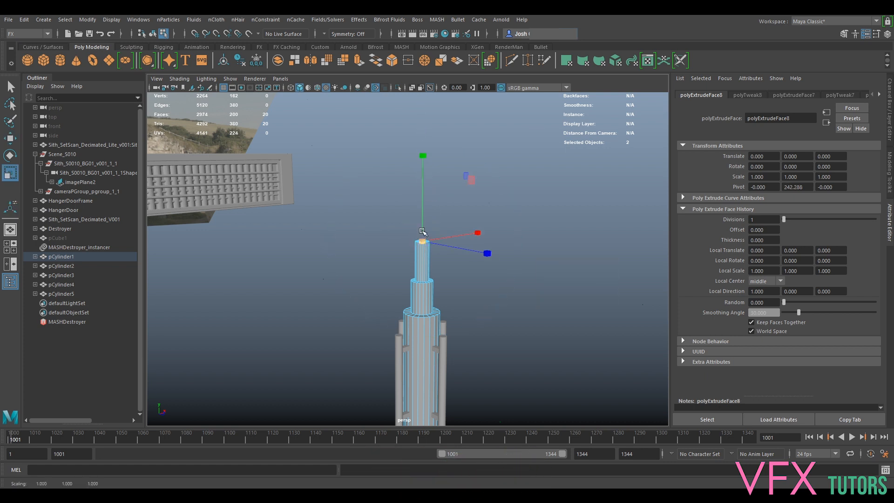
key(q)
key(ctrl+z)
key(ctrl+z)
key(ctrl+z)
key(ctrl+z)
key(ctrl+z)
key(ctrl+z)
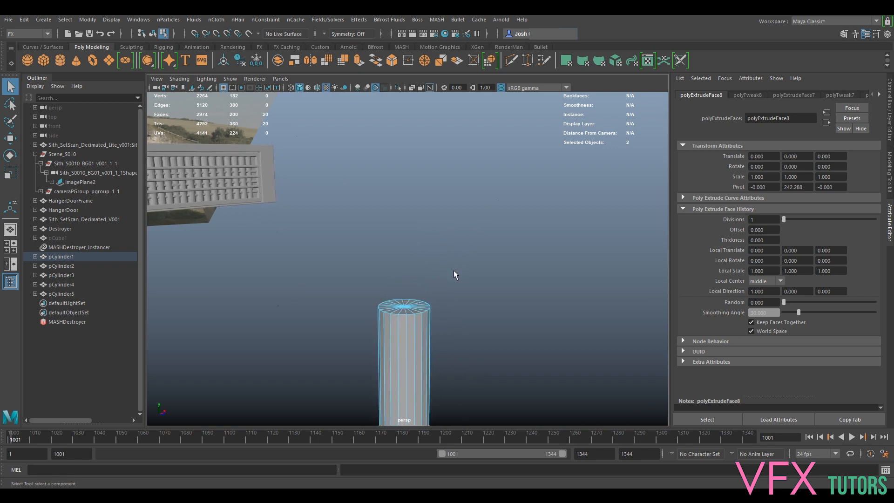
Step: Shrink the extruded top cap to a small inset and extrude it up as a thin mast to a height of about 448.3
key(r)
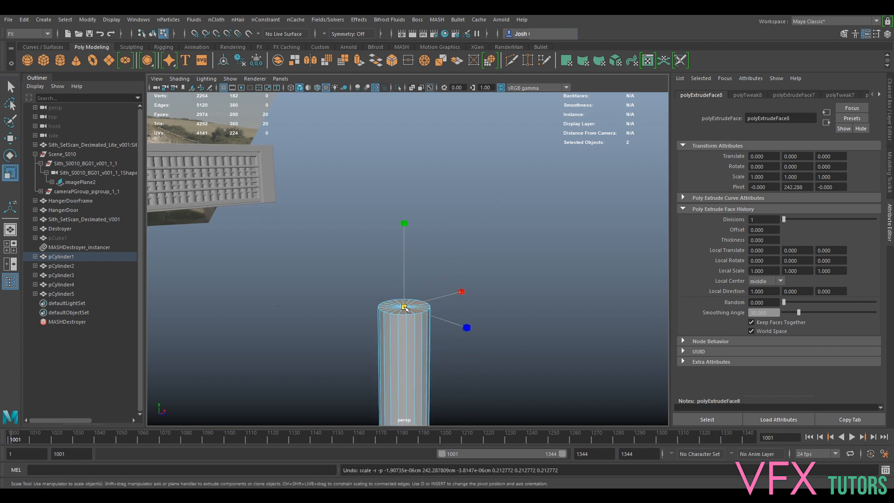
key(ctrl+e)
key(w)
drag(404, 274, 406, 35)
scroll(460, 257, down, 6)
scroll(460, 257, down, 3)
drag(411, 219, 414, 169)
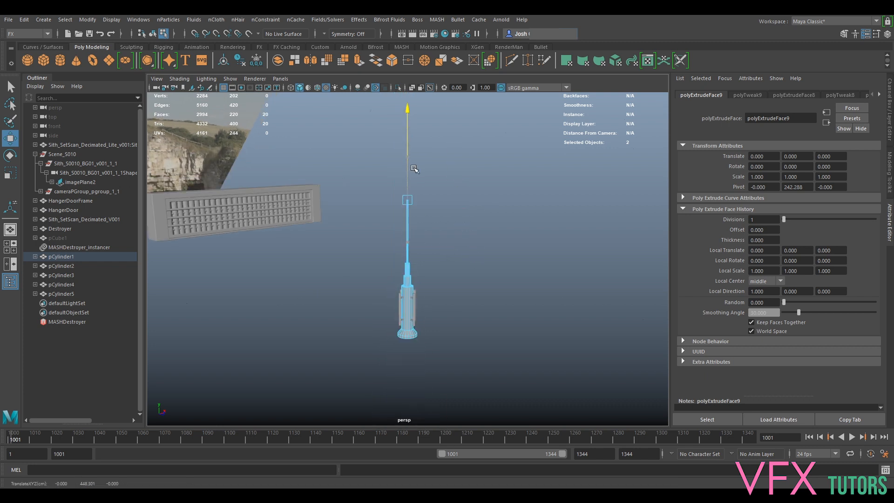
Step: Return the tower's main cylinder from face editing to object mode and clear the selection
scroll(414, 173, up, 2)
right_drag(405, 199, 408, 276)
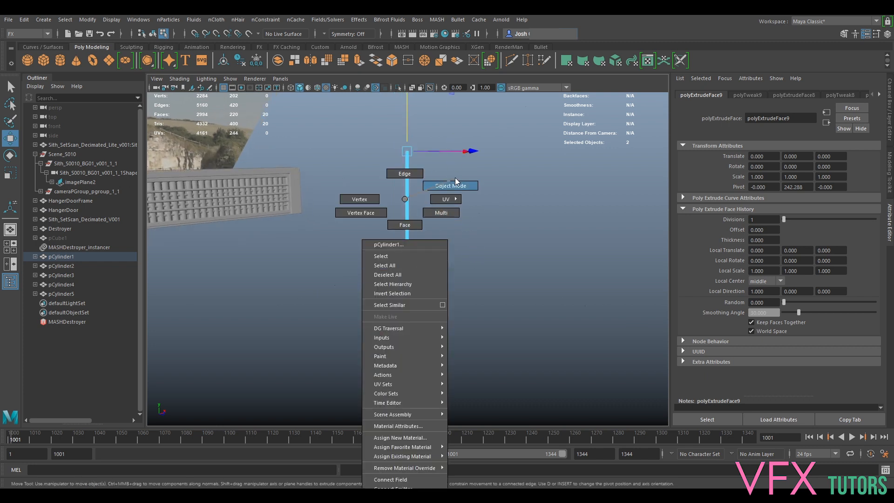
right_drag(455, 178, 457, 179)
click(497, 273)
alt+drag(491, 331, 495, 324)
alt+middle_drag(494, 324, 510, 255)
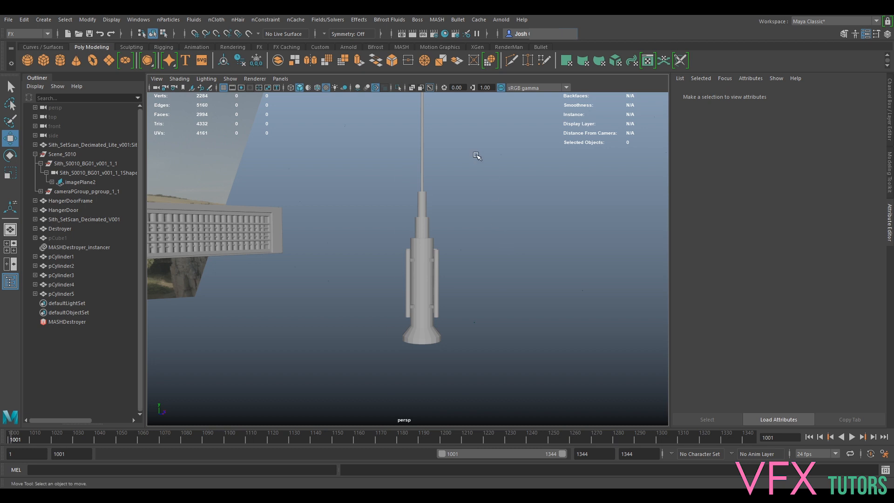
Step: Combine all the tower parts into a single mesh and delete its construction history
drag(477, 156, 478, 301)
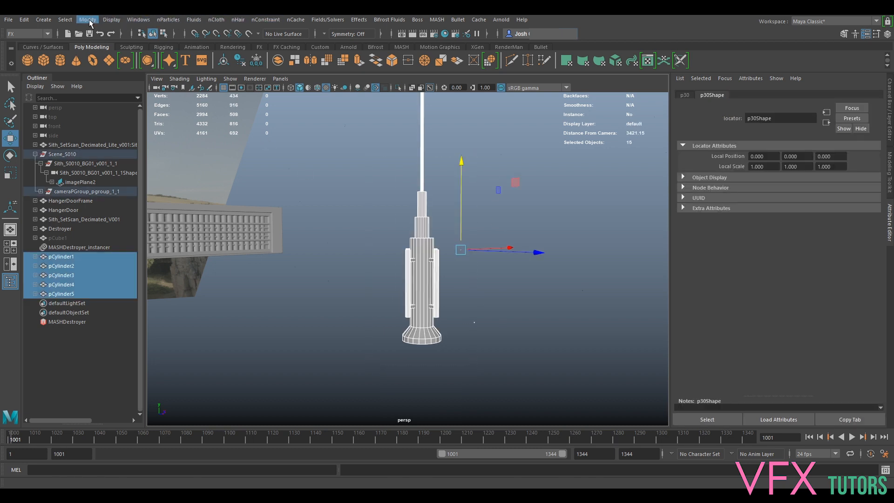
click(28, 34)
click(24, 44)
click(161, 19)
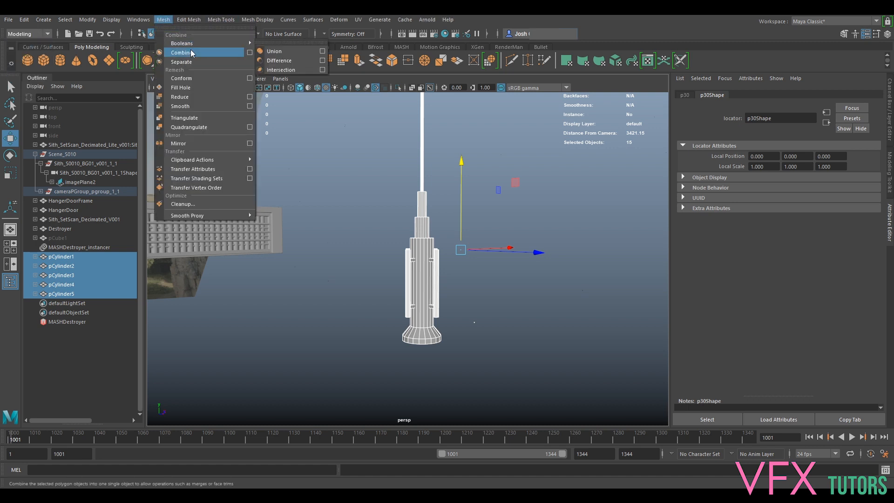
click(179, 54)
click(246, 60)
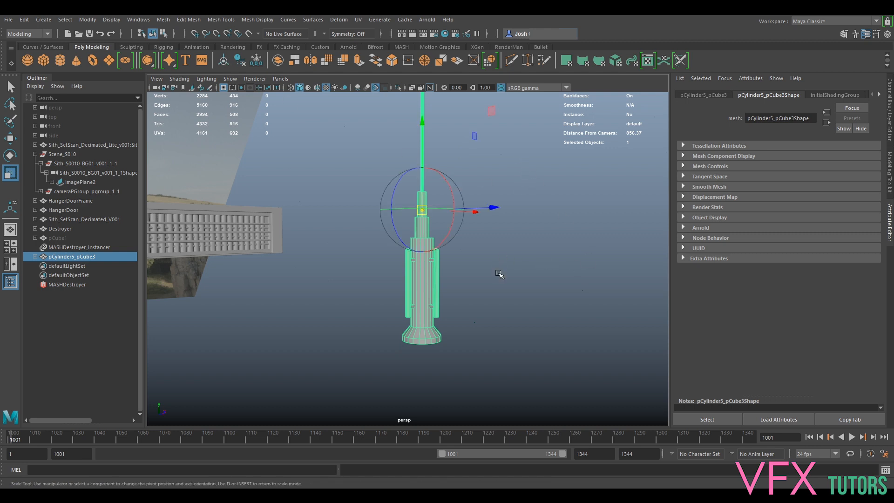
Step: Snap the combined tower's pivot to the centre of its base and undo the accidental deletion of the mesh
key(v)
drag(418, 139, 495, 298)
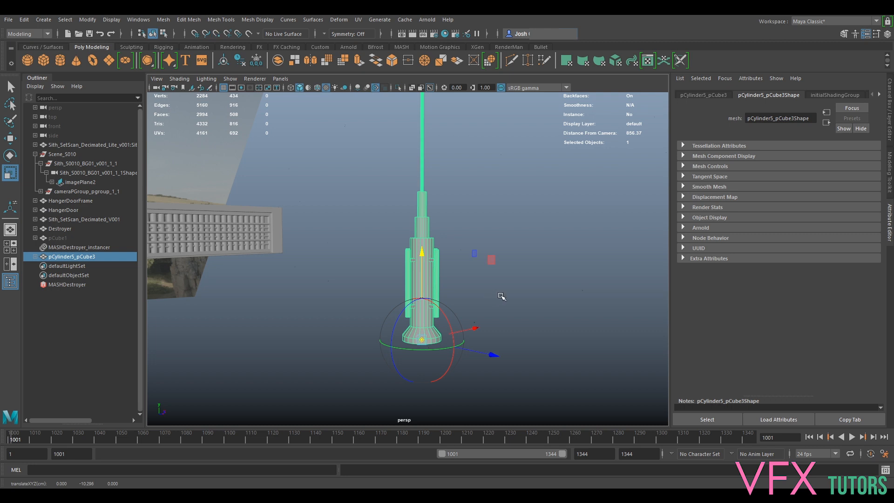
key(Delete)
key(ctrl+z)
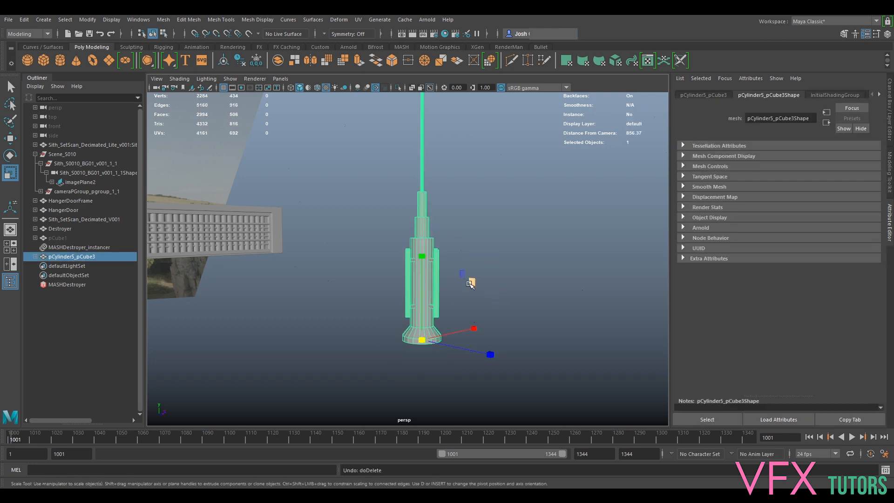
key(ctrl+z)
key(ctrl+z)
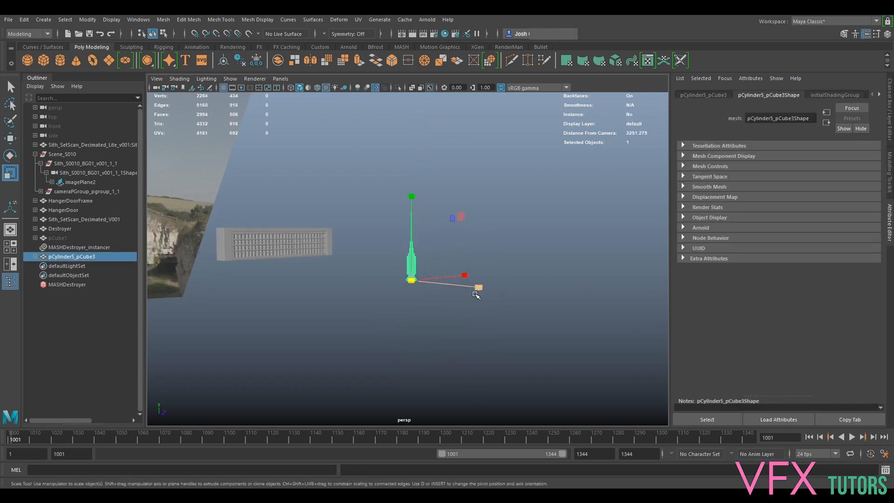
Step: Show the Set layer and move the tower onto the cliff top at about X -844.7, Y 1894.9, Z -1959.7
click(890, 132)
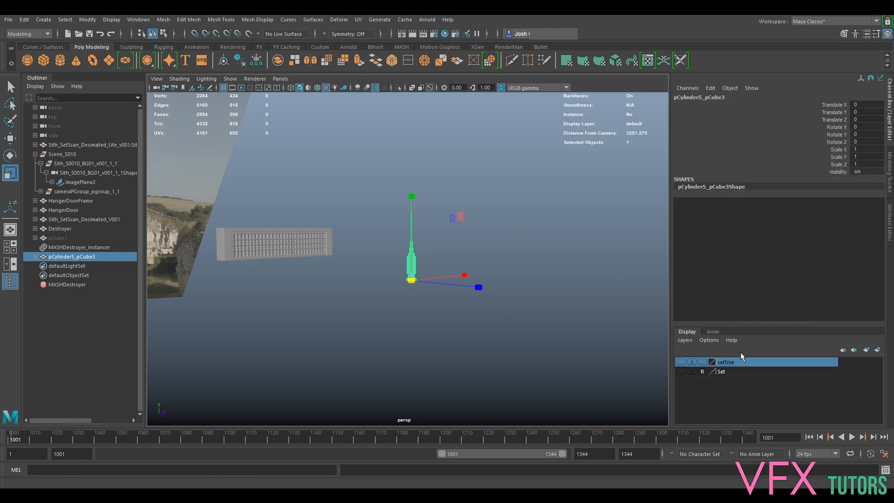
click(681, 372)
alt+drag(525, 269, 513, 285)
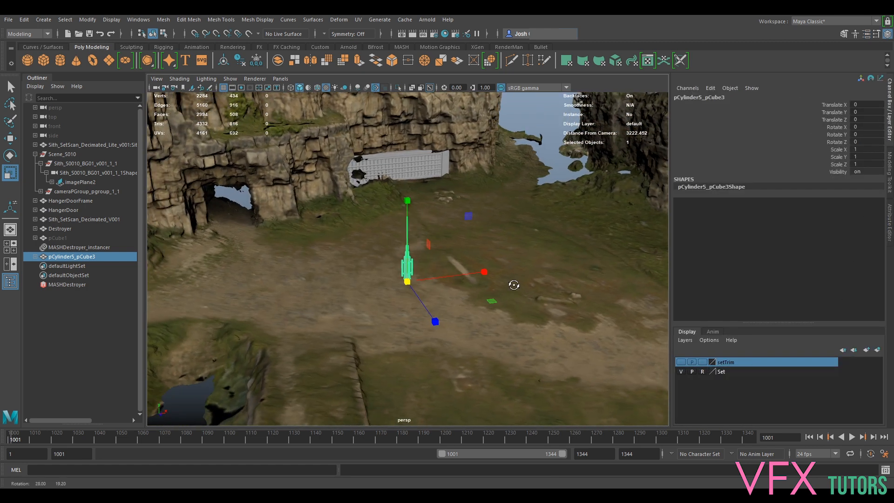
alt+middle_drag(437, 259, 478, 326)
scroll(477, 325, down, 5)
key(w)
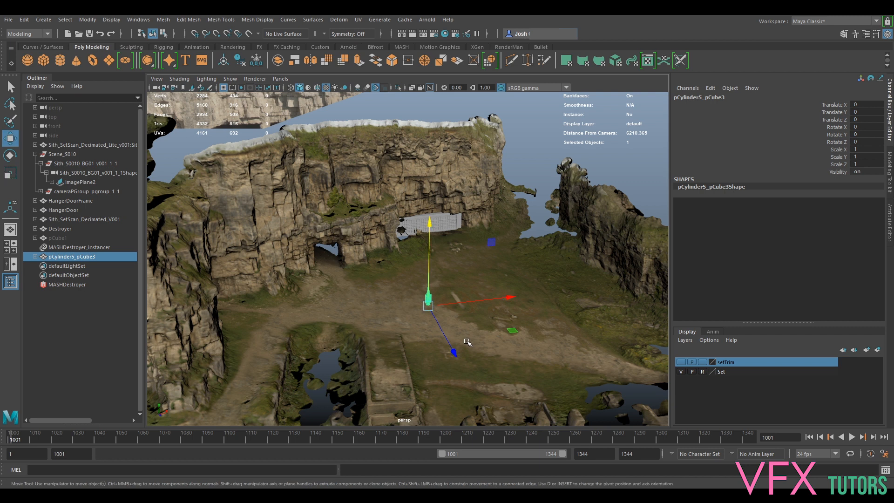
drag(424, 304, 338, 128)
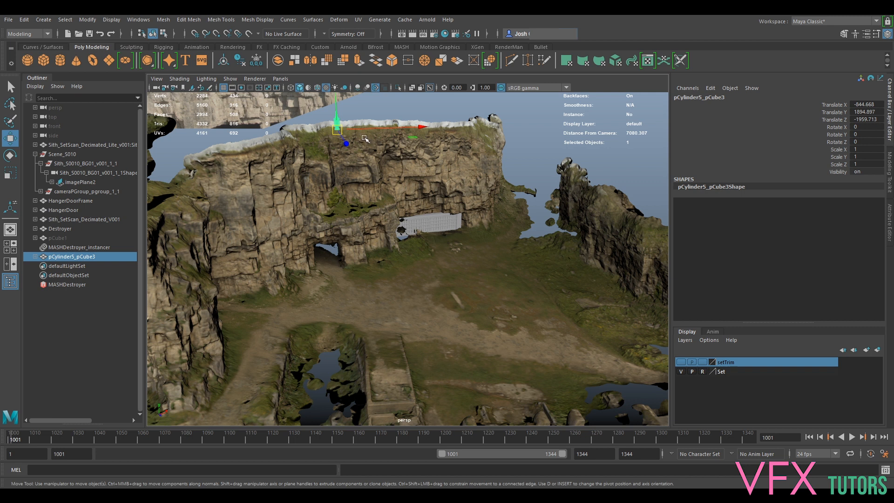
Step: Look through the shot camera Sith_S0010_BG01_v001_1_1 with 2D pan/zoom and adjust the tower's height to about Y 1911.5 at the cliff edge
click(281, 79)
mouse_move(309, 89)
click(410, 89)
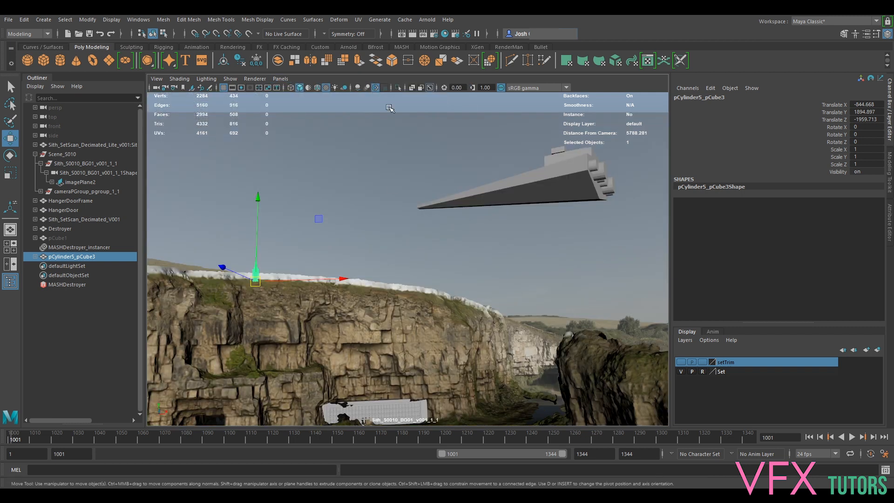
drag(256, 264, 256, 261)
key(backslash)
right_drag(336, 252, 433, 297)
middle_drag(389, 276, 738, 336)
right_drag(373, 261, 256, 231)
middle_drag(256, 230, 344, 291)
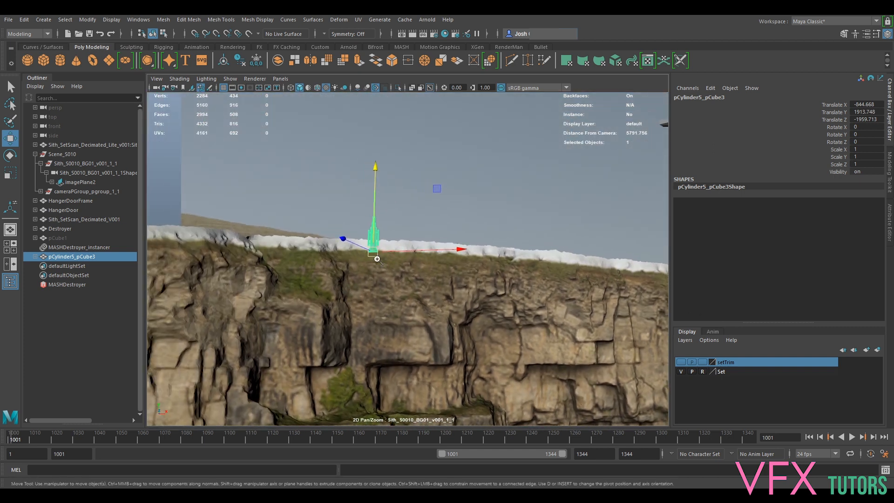
scroll(368, 249, up, 2)
drag(358, 215, 357, 216)
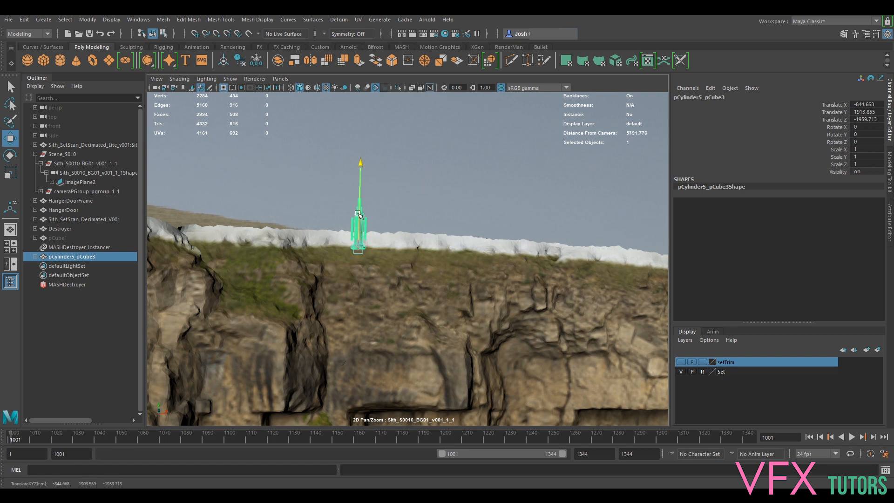
Step: Hide the Set layer, raise the tower to about Y 1914, and scale it to about 1.31 in X and Z and 1.705 in Y
click(682, 371)
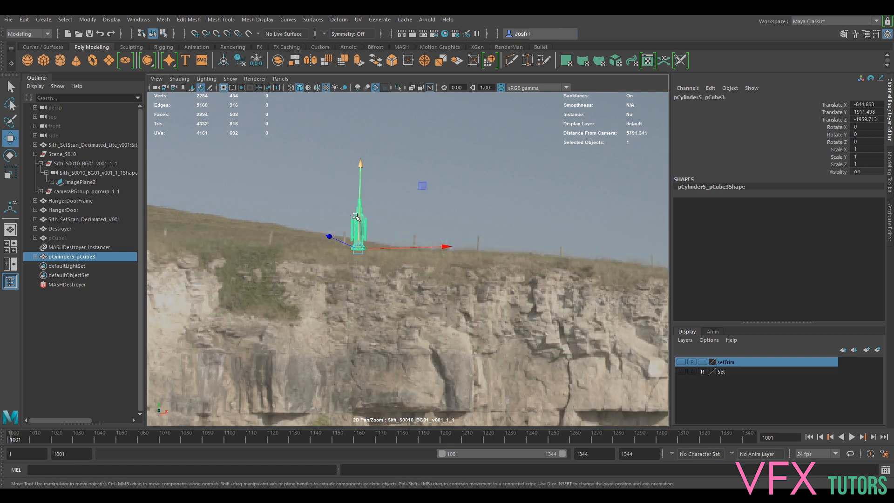
drag(359, 226, 378, 185)
key(r)
right_drag(541, 237, 380, 213)
drag(387, 204, 387, 216)
key(w)
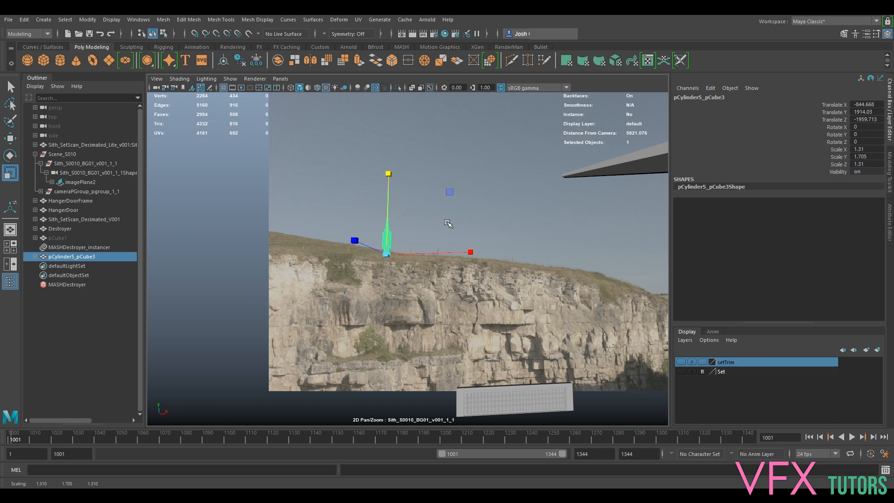
Step: Compare the tower with the scan and the plate by toggling the Set layer, and reposition it at about X -962.4, Y 1944.9, Z -2050.9
click(493, 208)
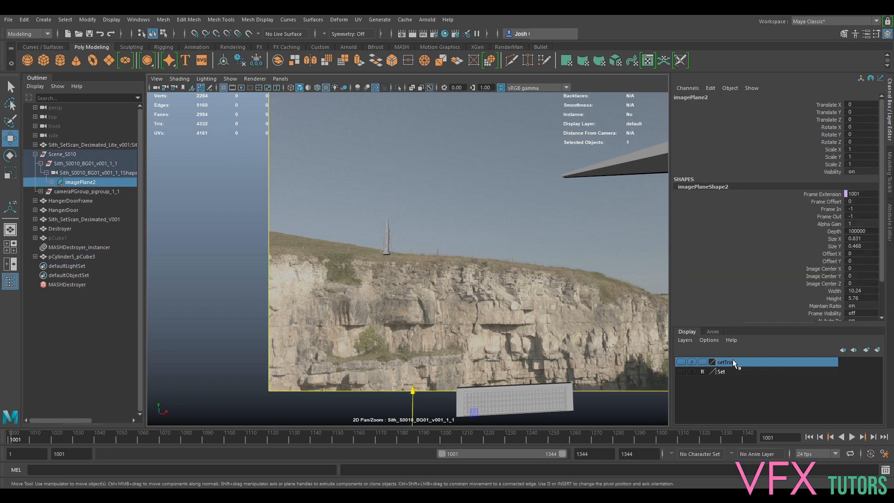
click(681, 371)
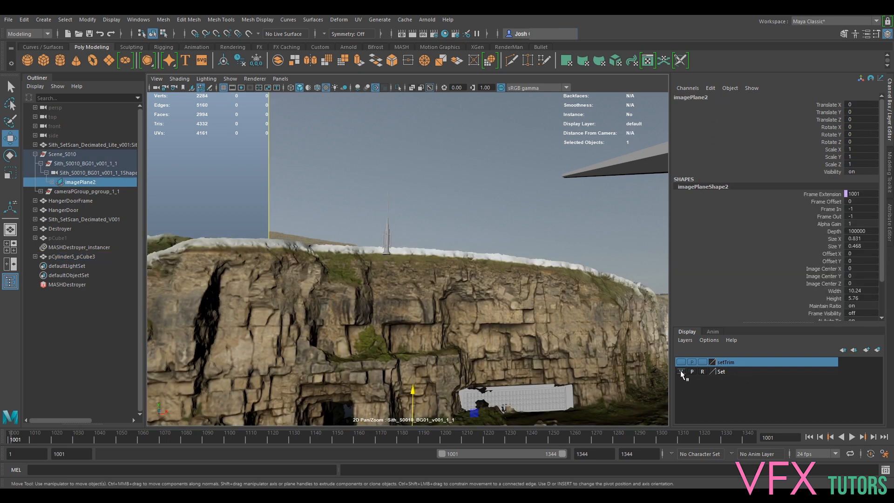
click(681, 371)
click(680, 371)
click(680, 371)
click(681, 371)
click(68, 255)
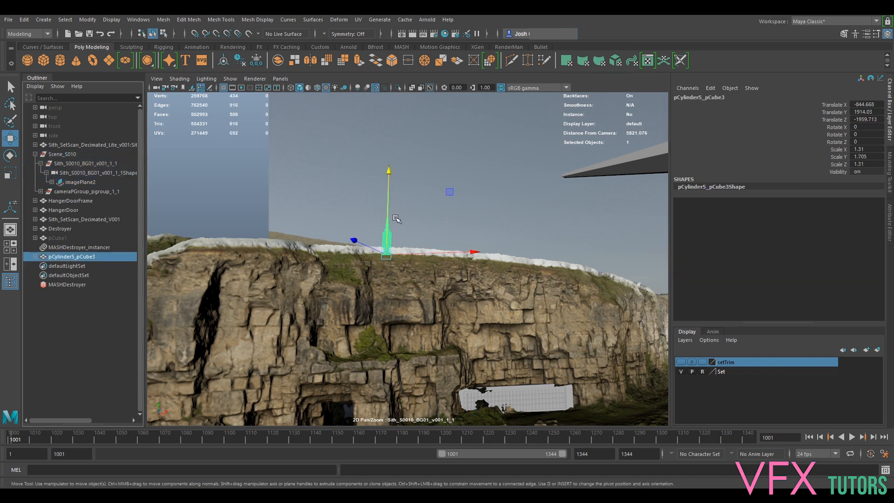
drag(388, 214, 388, 218)
drag(427, 256, 386, 250)
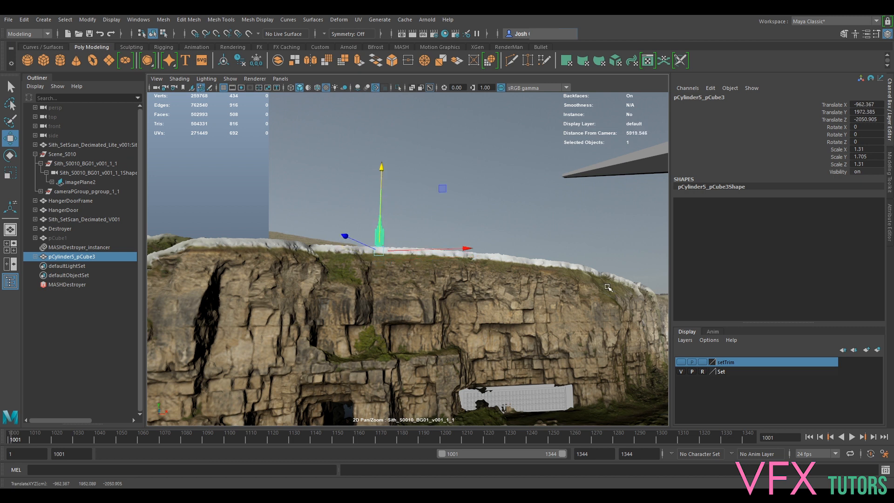
click(681, 371)
drag(380, 215, 383, 221)
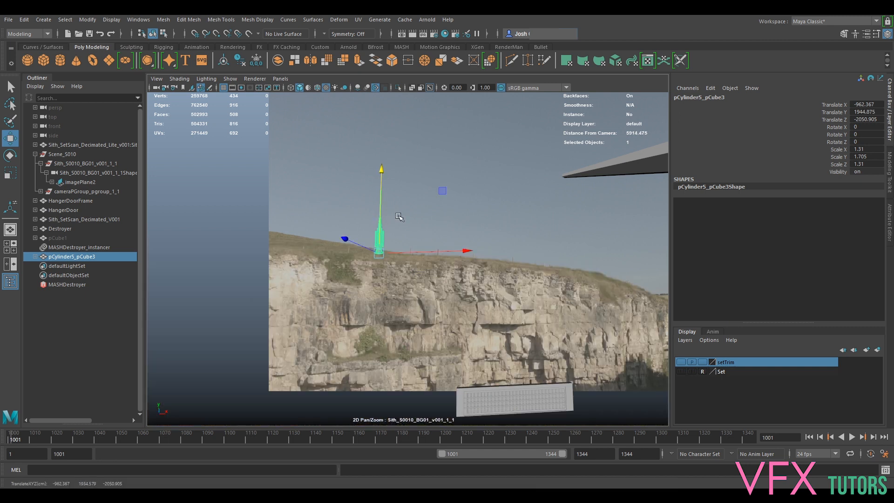
Step: Show the Set layer, duplicate the tower and snap the copy onto the cliff edge at about X 1159.9, Y 1757.4, Z -2593.1
click(681, 371)
key(ctrl+d)
key(v)
drag(379, 254, 601, 260)
alt+middle_drag(635, 288, 531, 286)
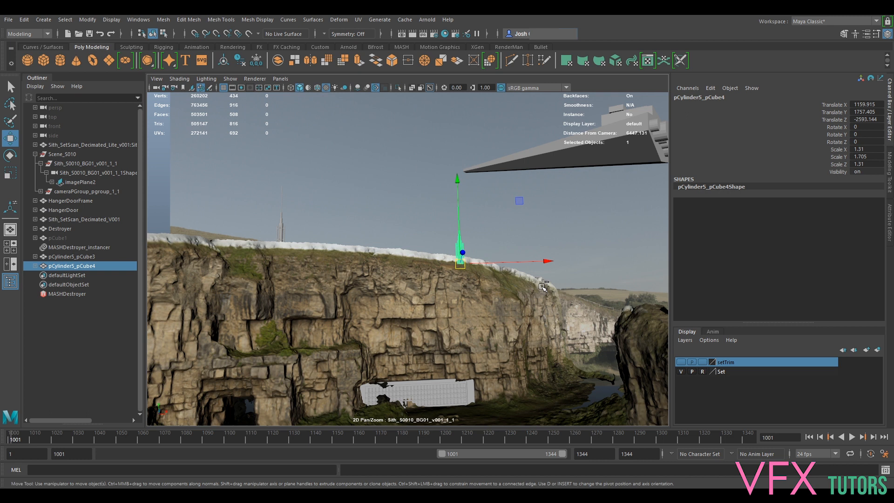
Step: Duplicate the second tower, hide Set, show setTrim, and place the copy farther along the cliff at about X 2224.7, Y 1569.8, Z -3635.4
key(ctrl+d)
key(v)
drag(461, 264, 525, 264)
click(680, 372)
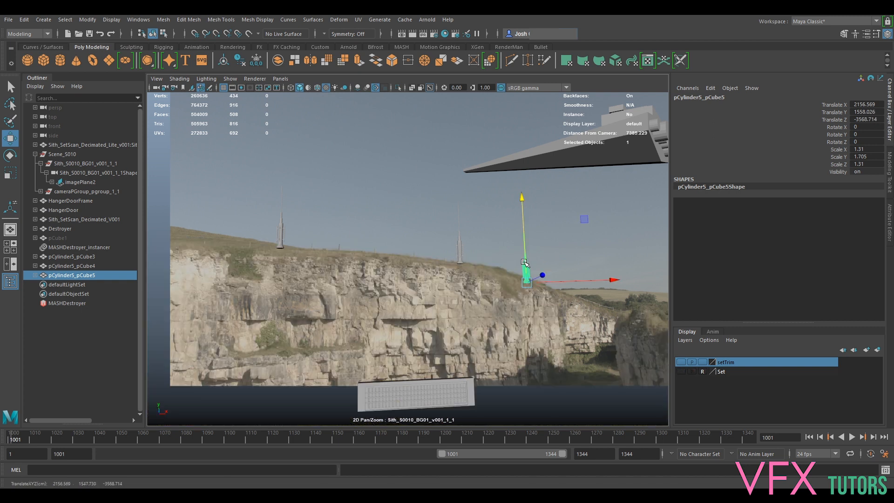
click(680, 362)
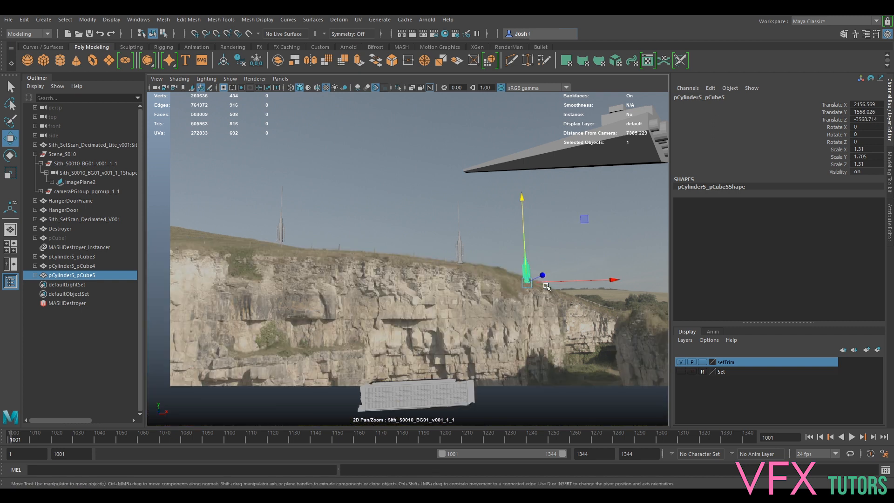
mouse_move(543, 276)
mouse_down()
mouse_move(535, 277)
mouse_move(552, 283)
mouse_up()
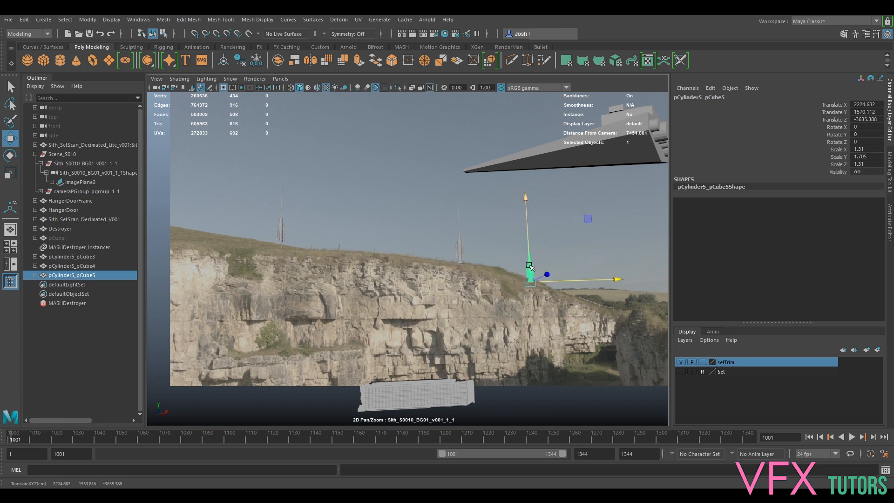
Step: Shift the first tower to about X -908.5, Z -2008.5 and the middle tower to about X 899.2, Y 1800.4, Z -2496.6
click(283, 231)
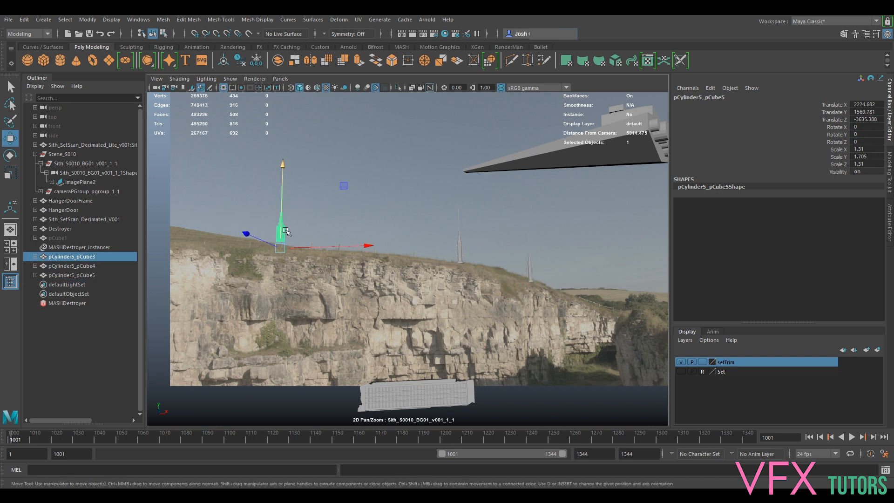
drag(308, 247, 271, 244)
click(433, 222)
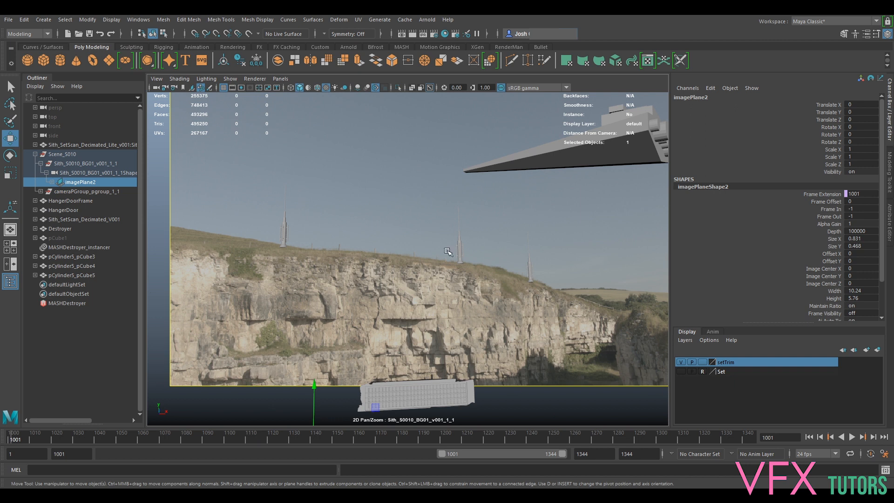
click(460, 243)
drag(459, 262, 440, 233)
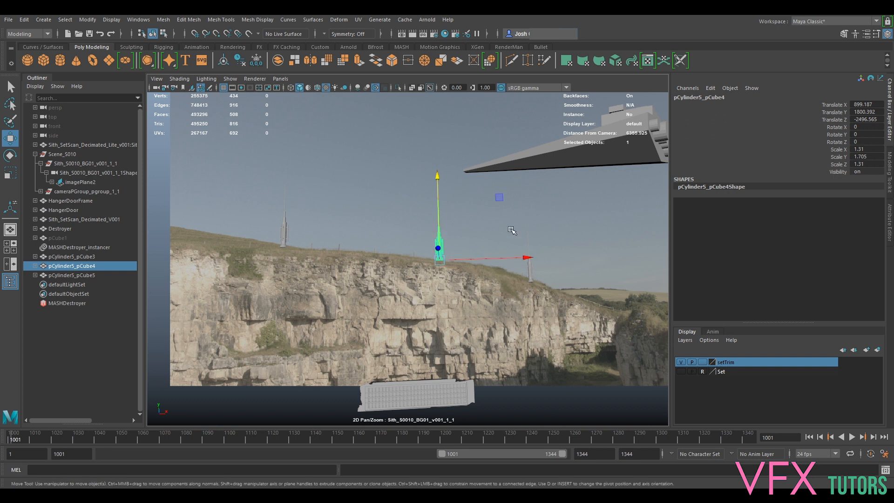
click(563, 233)
Step: At frame 1207, duplicate the first tower and place the copy on the near cliff top at about X -2304, Y 1857.8, Z -799.5
drag(35, 437, 460, 448)
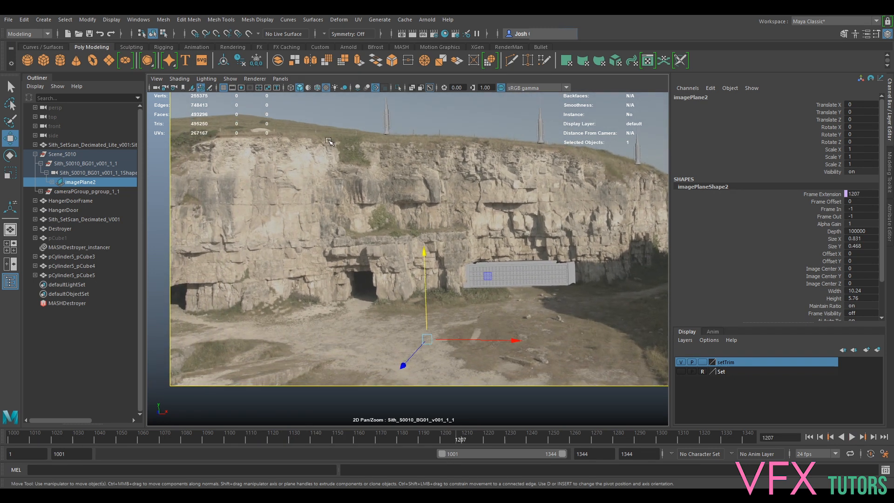
click(386, 117)
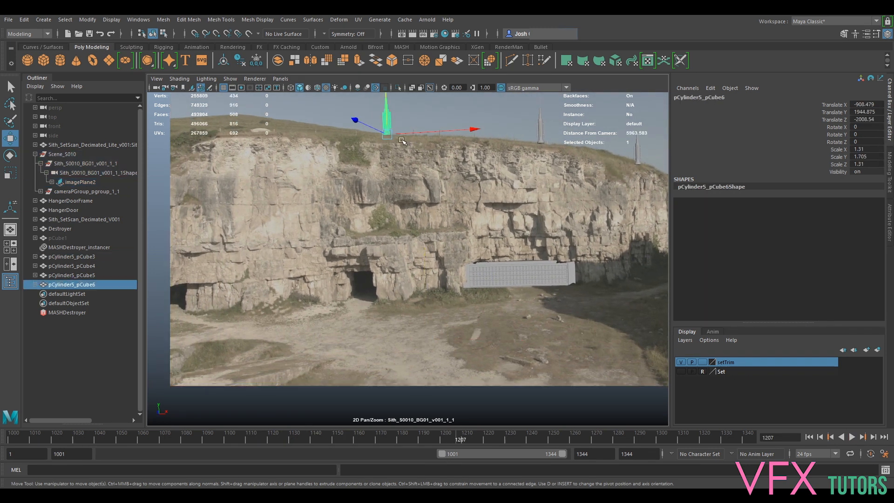
drag(387, 135, 217, 125)
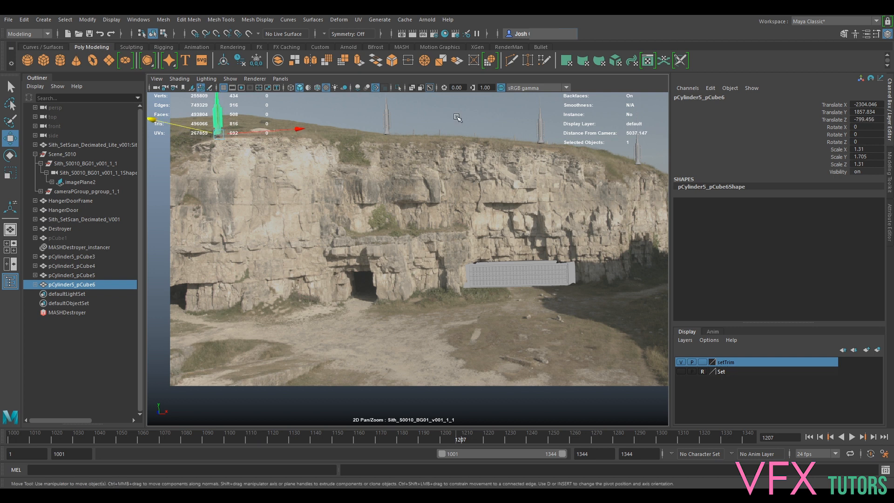
click(416, 160)
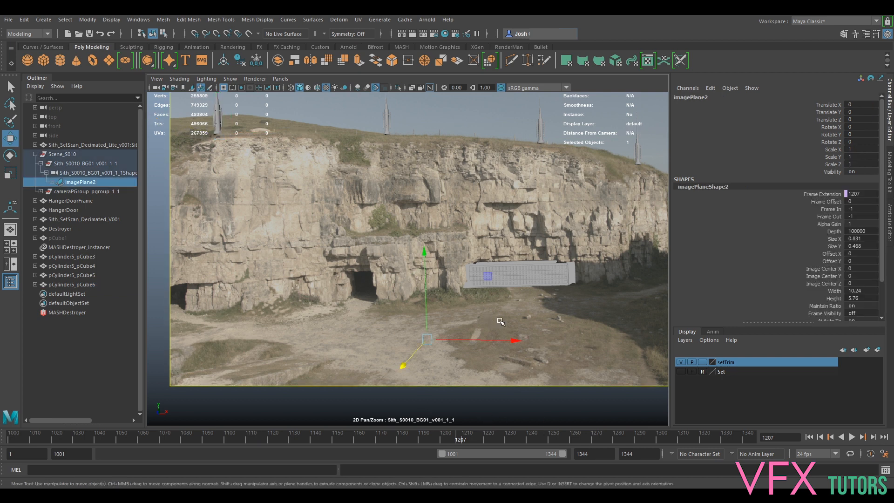
Step: Turn off the 2D pan/zoom, play the shot from its beginning and scrub to frame 1086 to review the four towers against the plate
key(backslash)
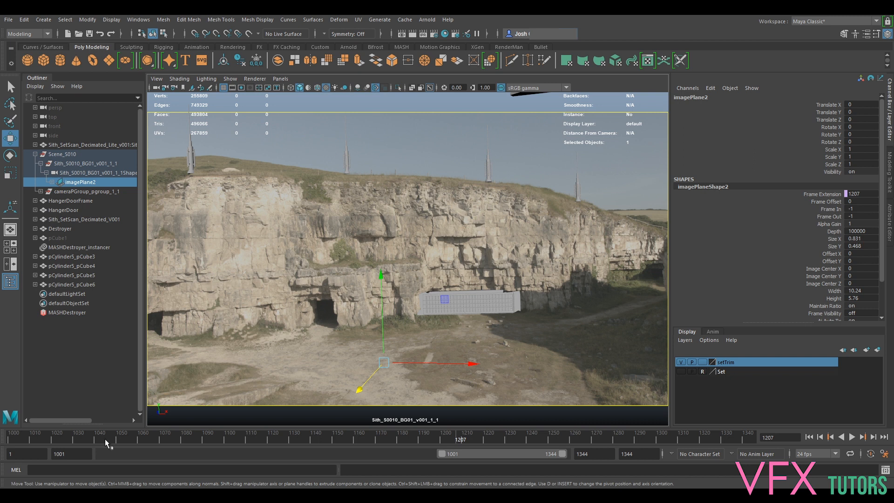
click(18, 432)
key(alt+v)
drag(43, 445, 195, 439)
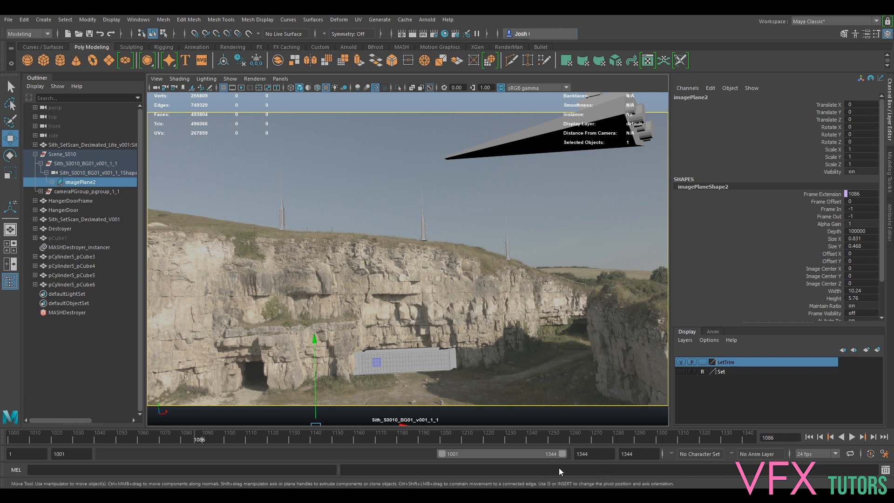
Step: Scrub to frame 1107 and compare the shot with the reference sketch Sith_S0010_Ref.jpg
drag(190, 436, 239, 436)
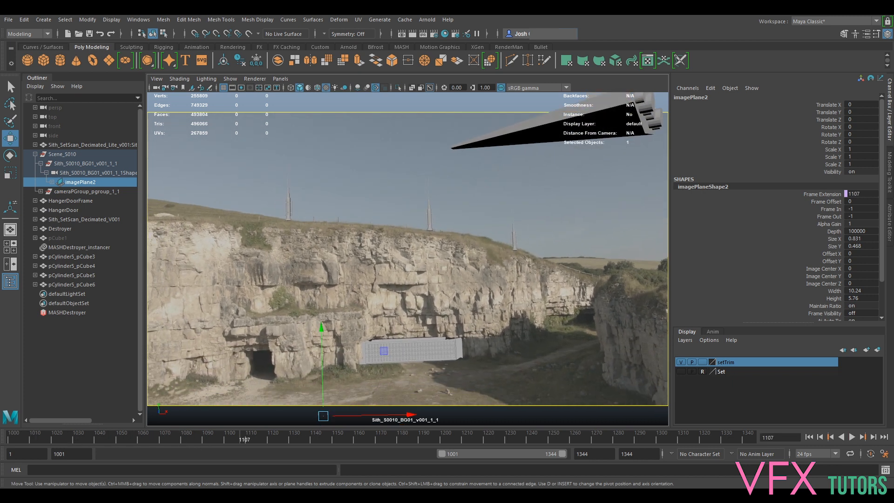
drag(893, 205, 551, 110)
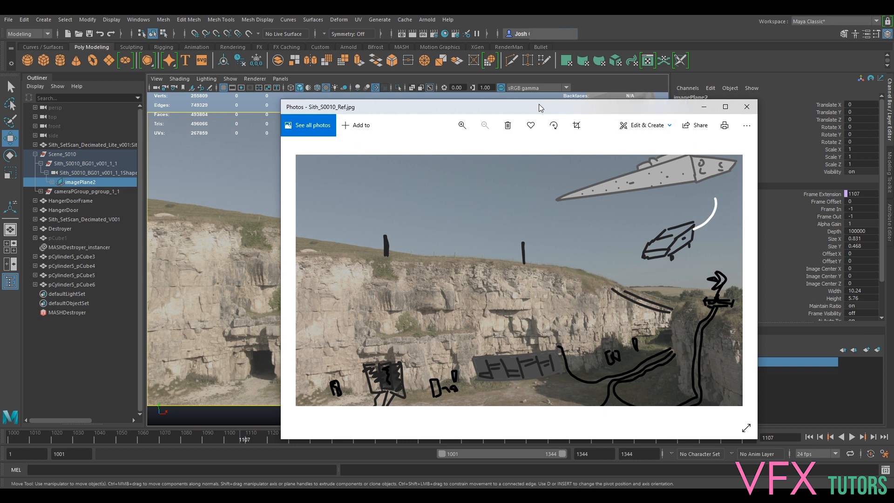
drag(539, 104, 893, 160)
Step: Switch to the perspective view and show the Set layer in place of setTrim to view the stone ledge
click(281, 79)
mouse_move(289, 87)
click(412, 88)
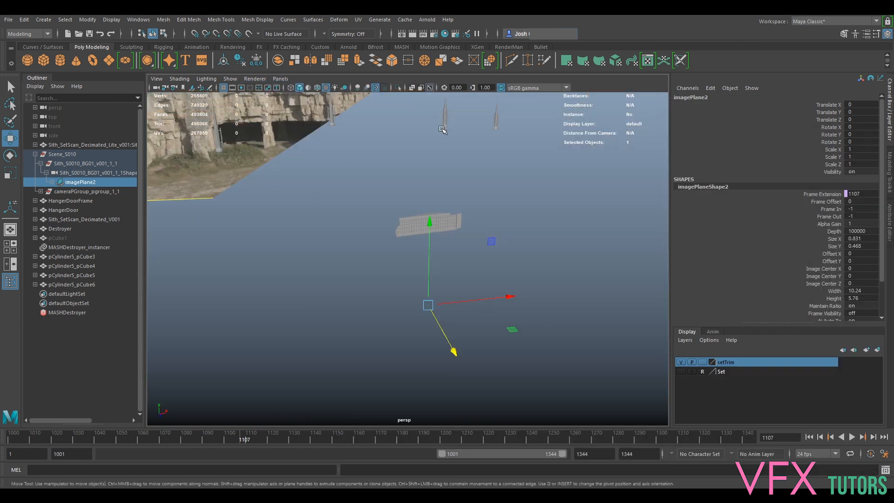
click(680, 371)
alt+drag(536, 310, 412, 310)
alt+right_drag(412, 309, 456, 312)
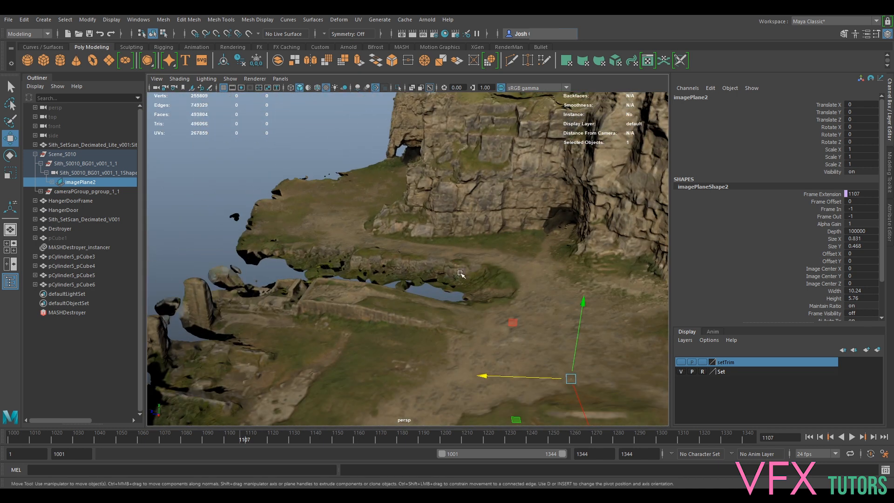
alt+middle_drag(296, 295, 376, 273)
alt+right_drag(375, 273, 533, 372)
alt+drag(533, 371, 497, 373)
alt+middle_drag(496, 373, 404, 285)
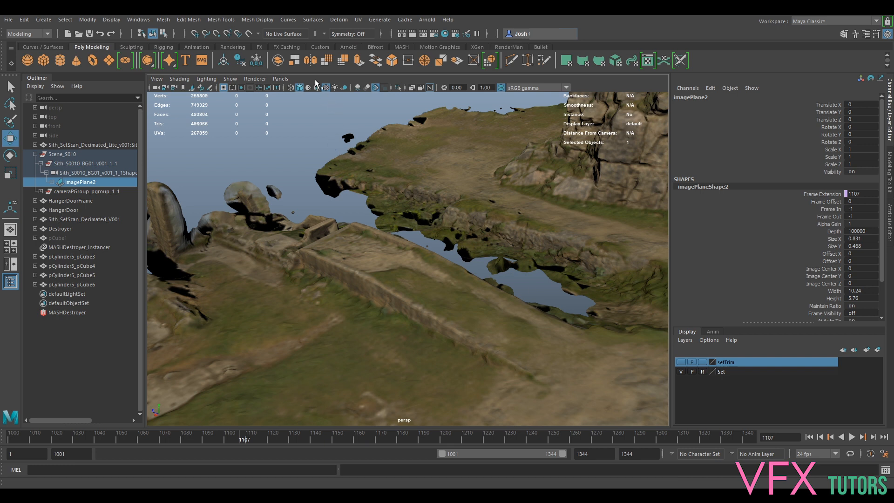
Step: Create a polygon cube, scale it uniformly to about 243.7 and move it toward the stone ledge to about X -258.2
click(44, 60)
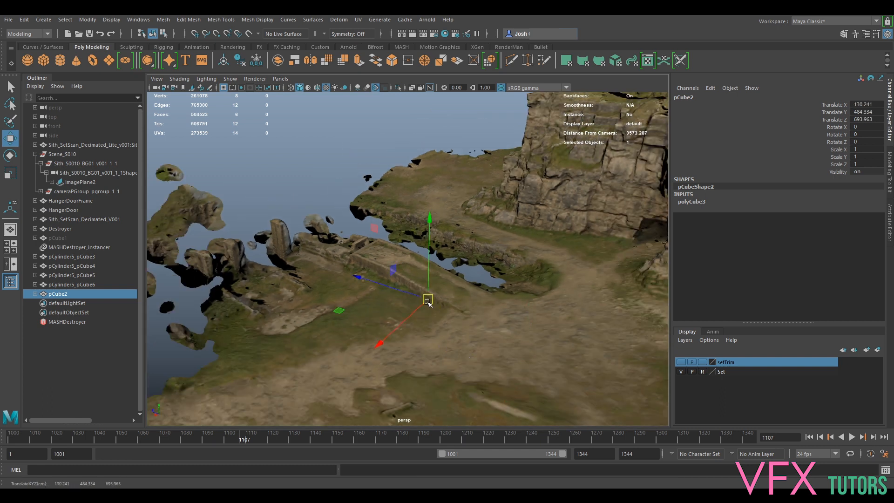
key(r)
mouse_move(428, 302)
mouse_down()
mouse_move(413, 317)
mouse_move(439, 298)
mouse_up()
key(w)
scroll(465, 303, up, 5)
Step: Rotate the cube to about -6.1 in Y and move it onto the stone ledge at about X -758.1, Y 117.6, Z 1202.5
key(e)
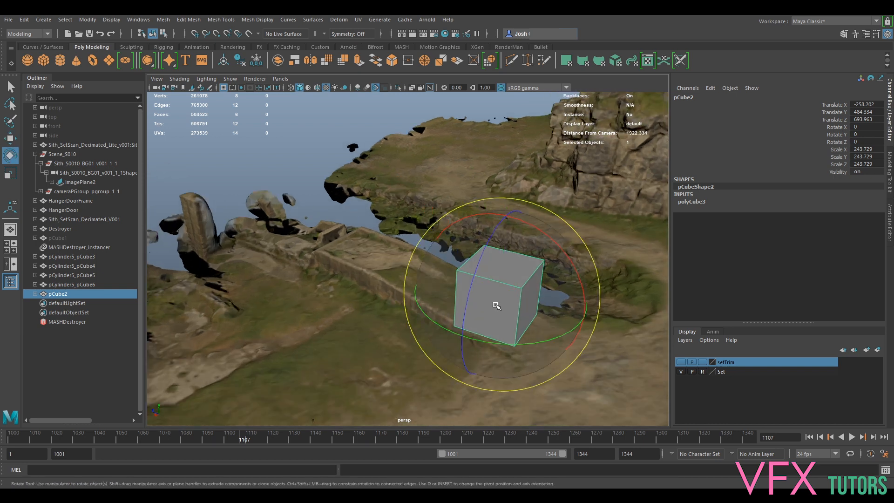
drag(503, 343, 485, 343)
key(w)
drag(501, 288, 497, 359)
drag(471, 387, 526, 352)
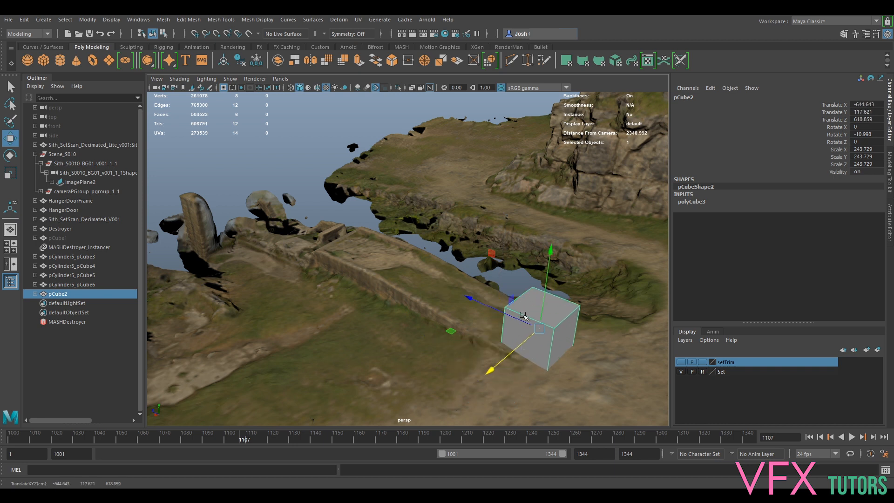
drag(508, 314, 470, 326)
key(e)
mouse_move(461, 365)
mouse_down()
mouse_move(470, 369)
mouse_move(456, 373)
mouse_up()
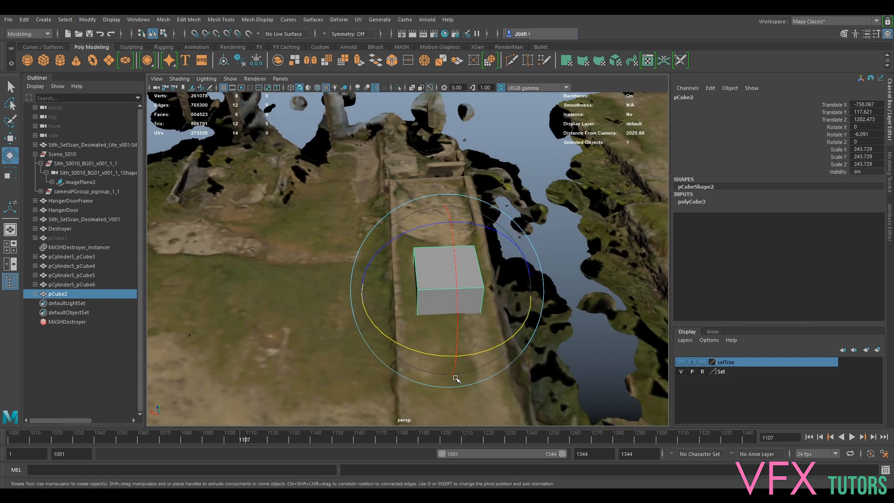
Step: Scale the cube uniformly to about 400.8 and pull its end faces out so the block covers the length of the ledge
key(r)
drag(445, 290, 490, 337)
key(w)
key(r)
right_drag(436, 313, 436, 256)
click(436, 298)
key(w)
drag(404, 315, 521, 300)
click(452, 285)
alt+middle_drag(520, 301, 489, 336)
alt+drag(489, 336, 499, 337)
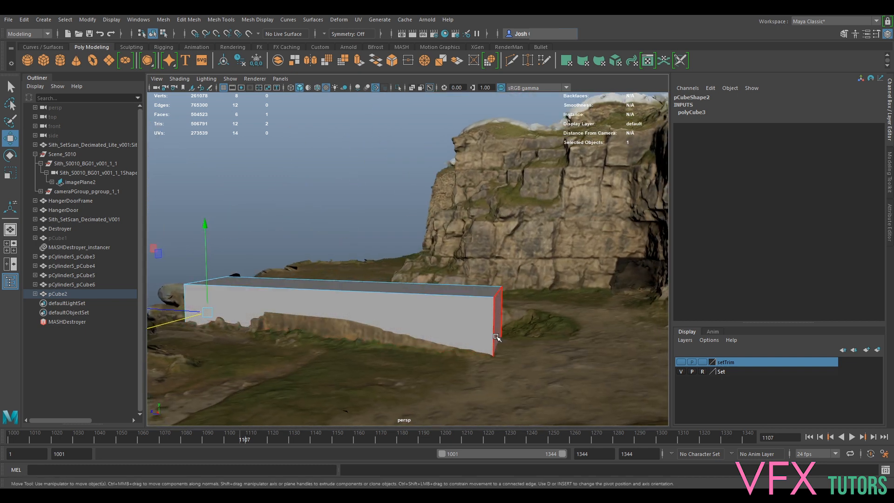
Step: Raise the block's top face and lift the whole block to about Y 262.2
mouse_move(410, 319)
alt+mouse_down()
mouse_move(437, 323)
mouse_move(421, 327)
mouse_move(436, 353)
mouse_move(345, 339)
mouse_move(379, 356)
mouse_move(382, 331)
mouse_move(440, 301)
mouse_move(395, 367)
mouse_move(419, 321)
alt+mouse_up()
right_drag(443, 229, 443, 255)
click(366, 283)
drag(345, 257, 350, 241)
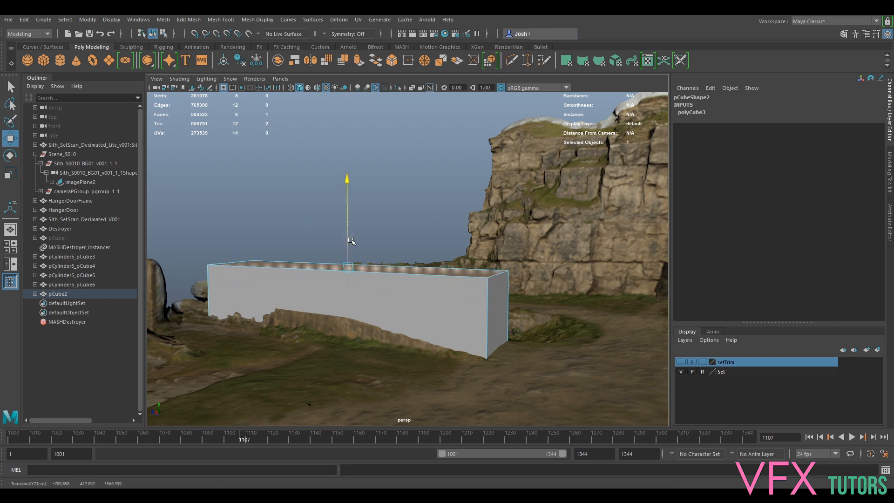
click(377, 309)
alt+drag(377, 309, 460, 310)
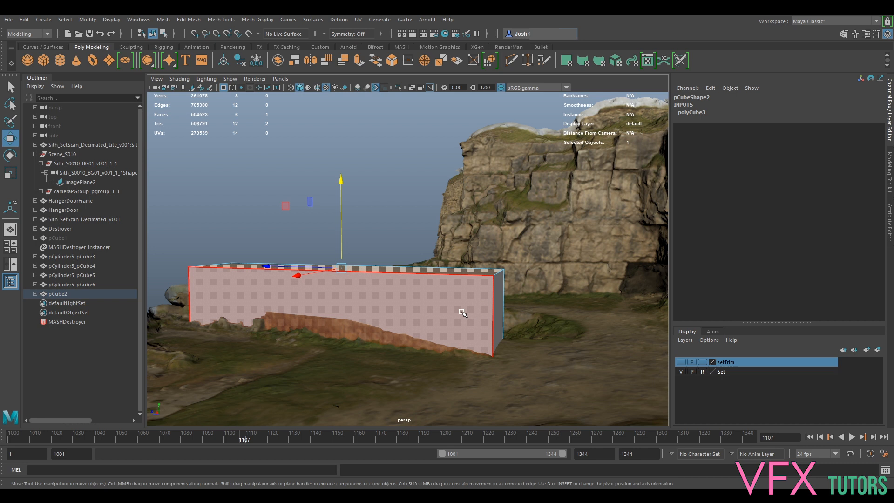
mouse_move(349, 325)
alt+mouse_down()
mouse_move(362, 326)
mouse_move(352, 328)
alt+mouse_up()
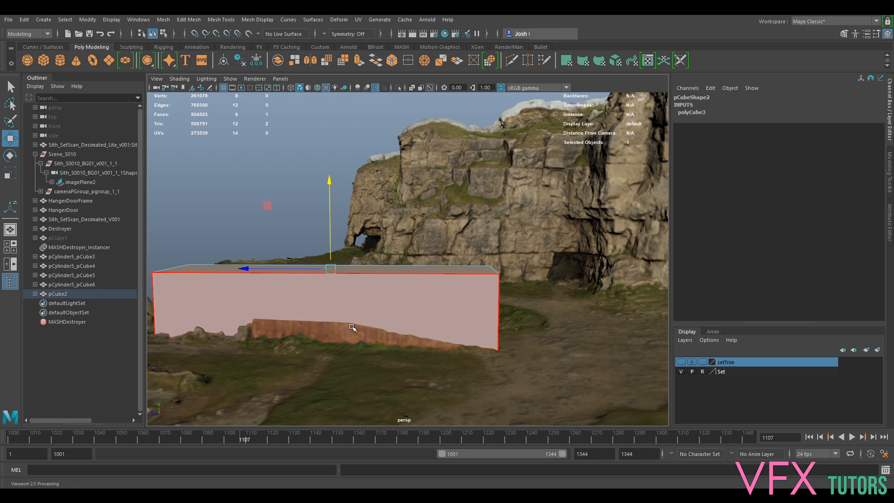
alt+middle_drag(343, 344, 387, 322)
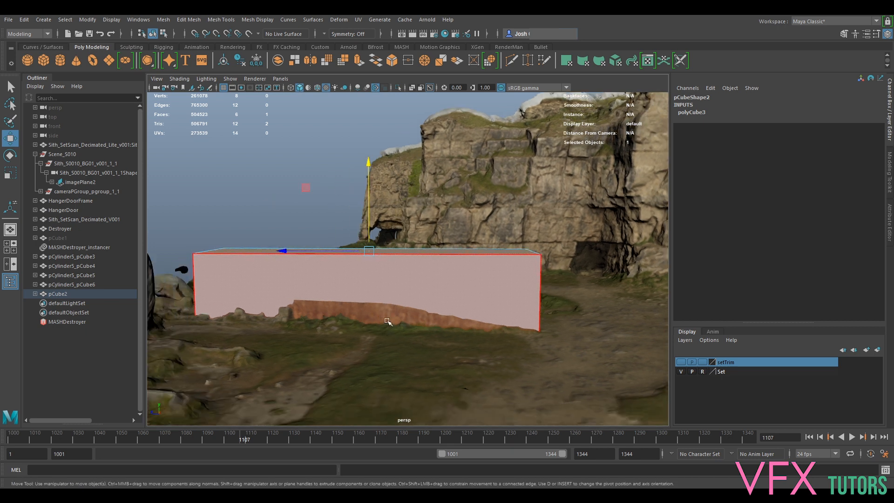
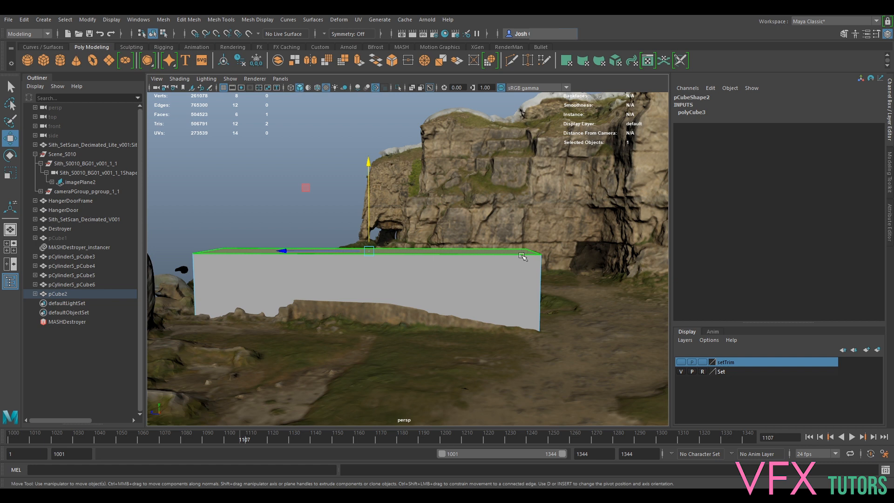
right_drag(477, 280, 517, 217)
drag(434, 242, 441, 218)
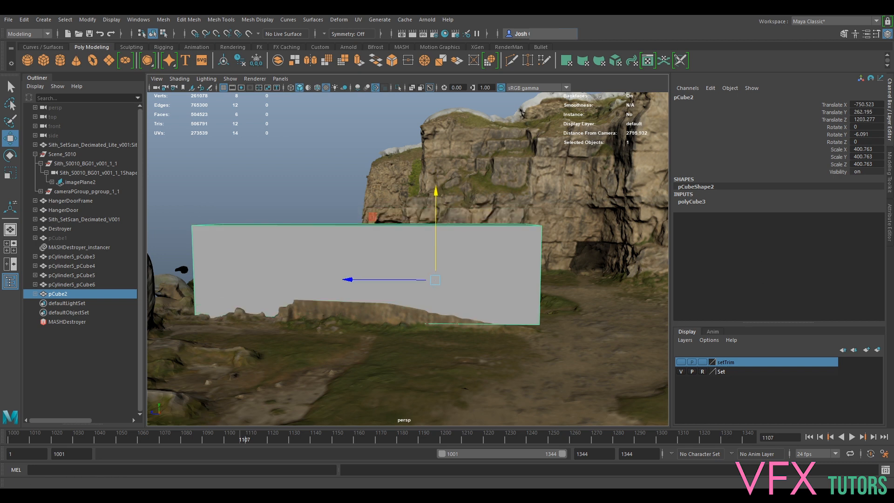
Step: Insert one vertical and one horizontal edge loop around the block with the Multi-Cut tool
click(886, 176)
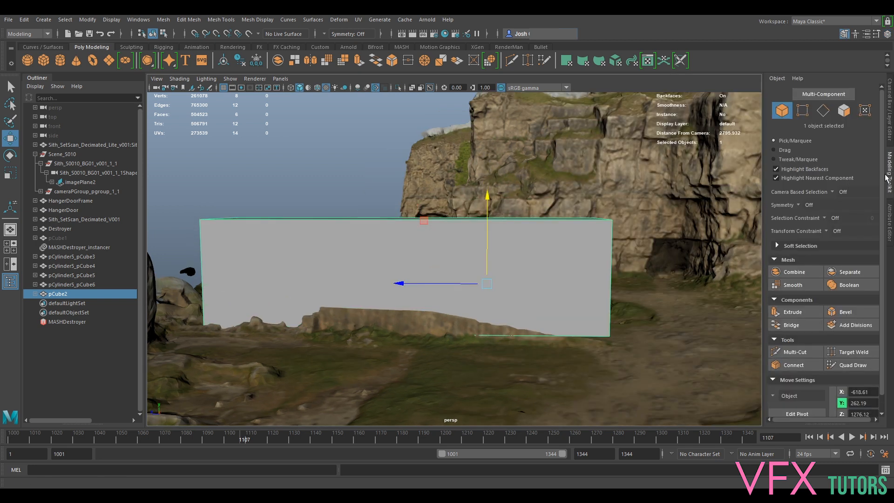
click(805, 352)
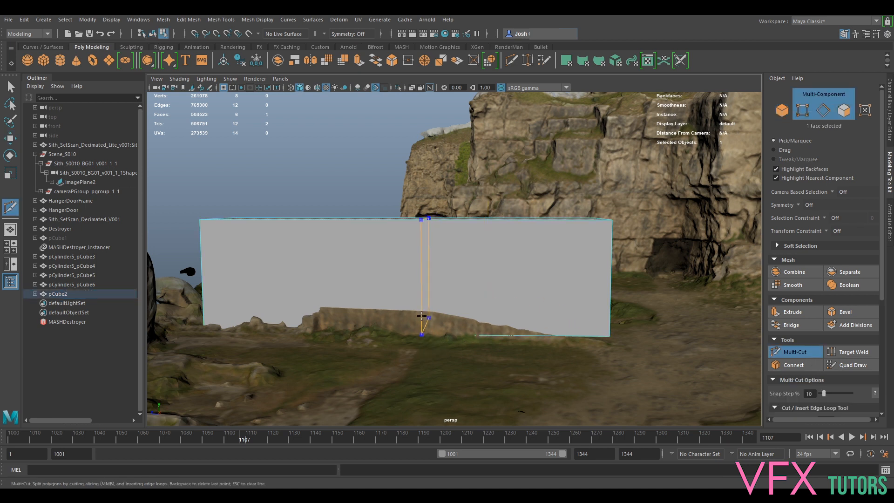
ctrl+click(428, 332)
click(428, 333)
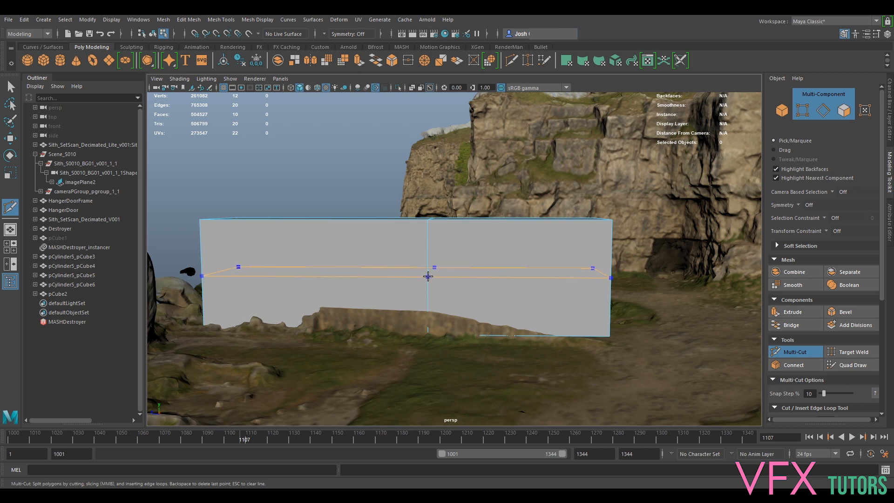
ctrl+click(428, 272)
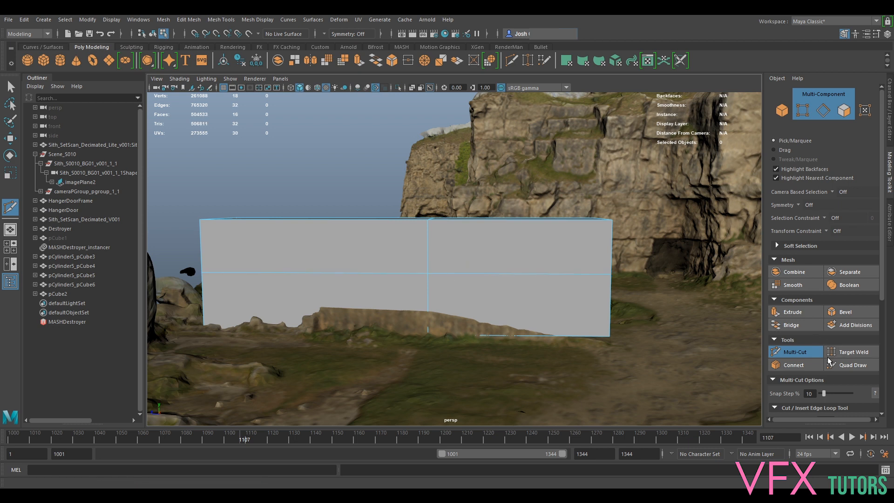
click(796, 352)
Step: Shift the vertical loop's upper vertices toward the near end and pull that end's upper vertices inward above the base
click(803, 110)
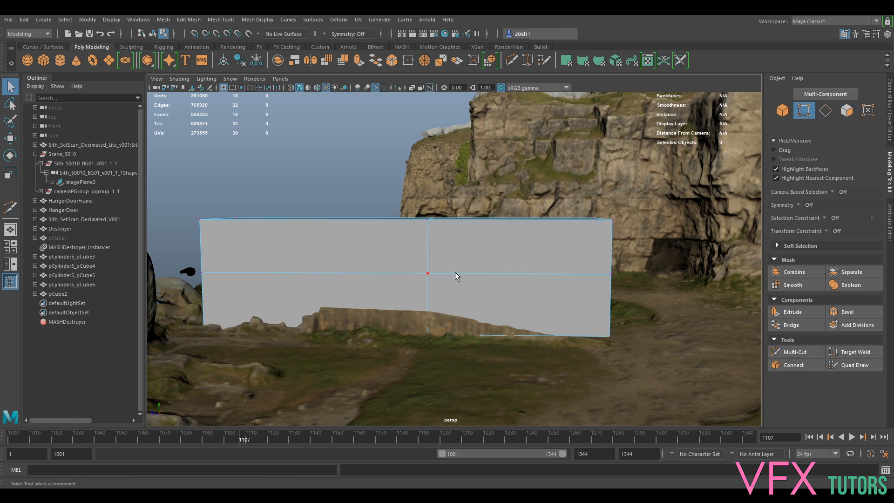
mouse_move(454, 247)
mouse_down()
mouse_move(409, 296)
mouse_move(401, 273)
mouse_move(413, 245)
mouse_move(451, 259)
mouse_up()
key(w)
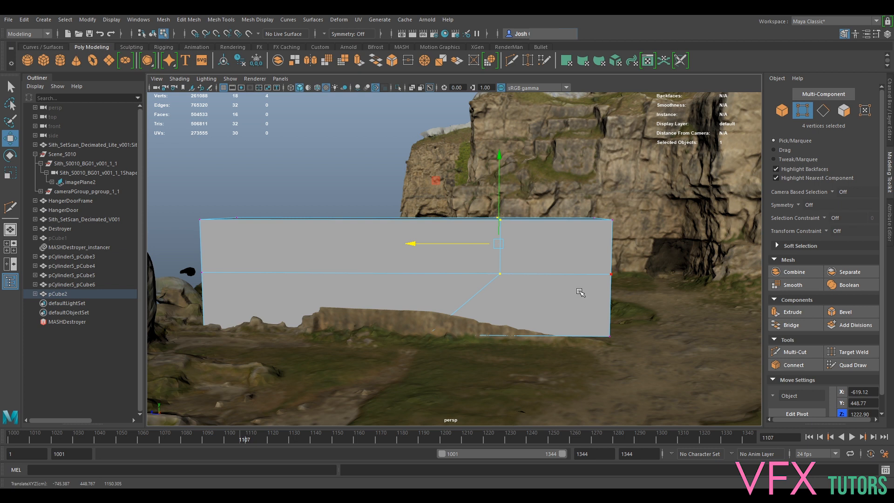
alt+drag(559, 344, 547, 338)
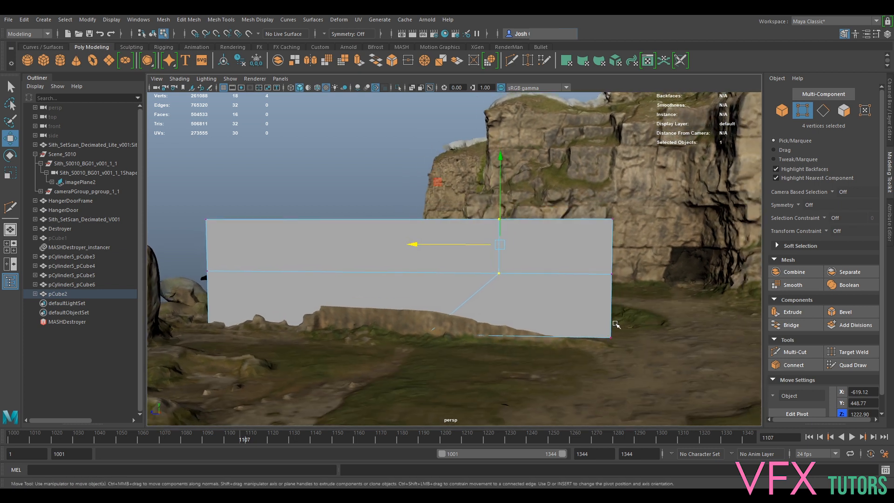
drag(654, 190, 516, 260)
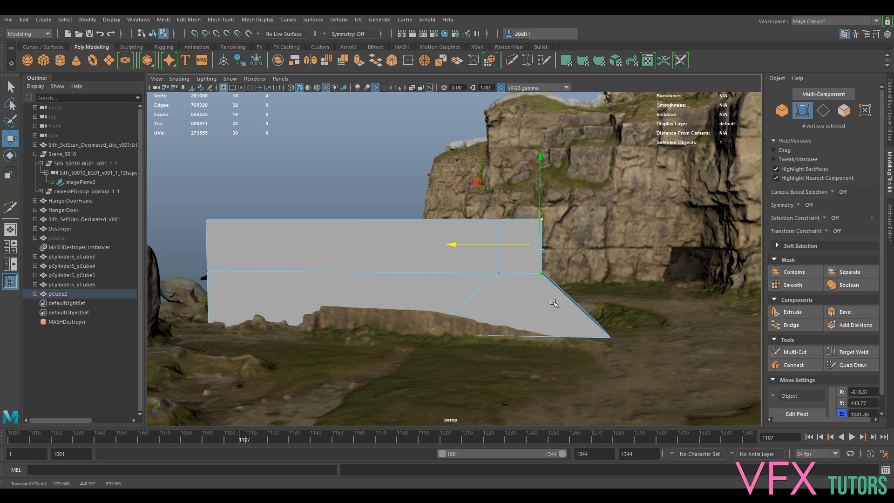
Step: Delete the four lower faces at the block's near end
mouse_move(561, 323)
alt+mouse_down()
mouse_move(517, 325)
mouse_move(551, 331)
alt+mouse_up()
right_drag(551, 229, 554, 316)
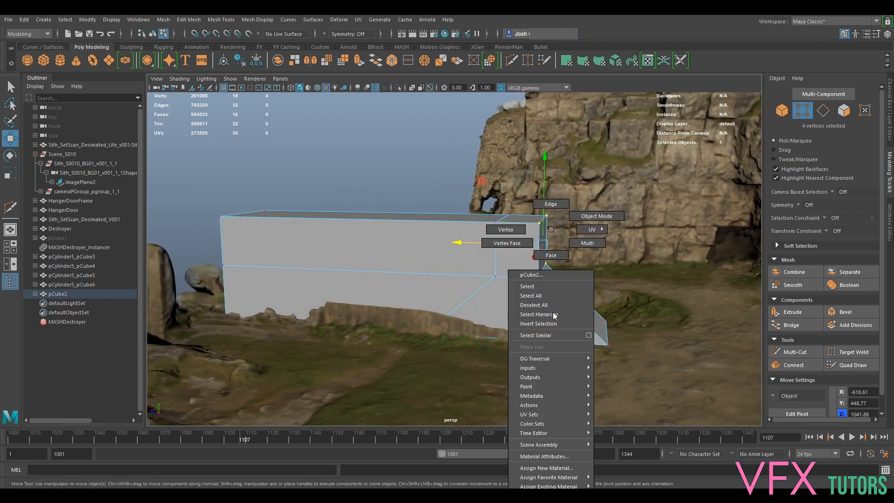
right_drag(570, 263, 571, 266)
drag(627, 311, 569, 353)
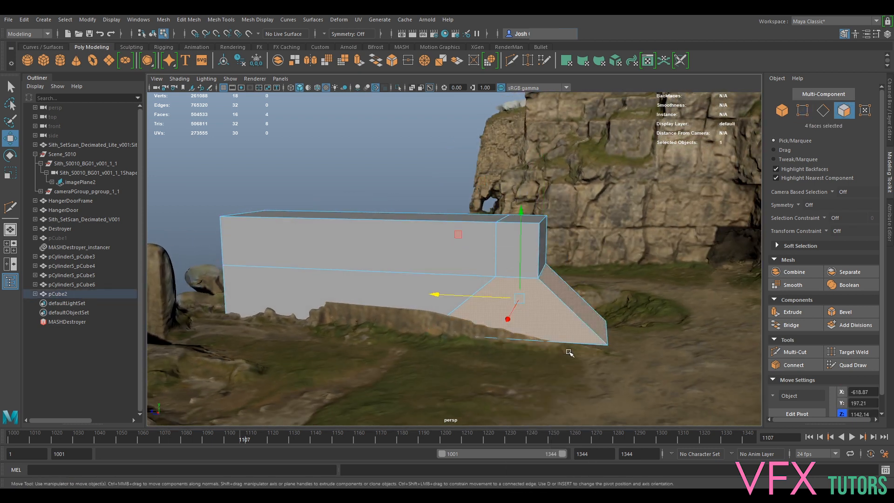
key(Delete)
Step: Select the open edges beneath the near end and bridge them to close the slanted base
alt+drag(520, 285, 429, 274)
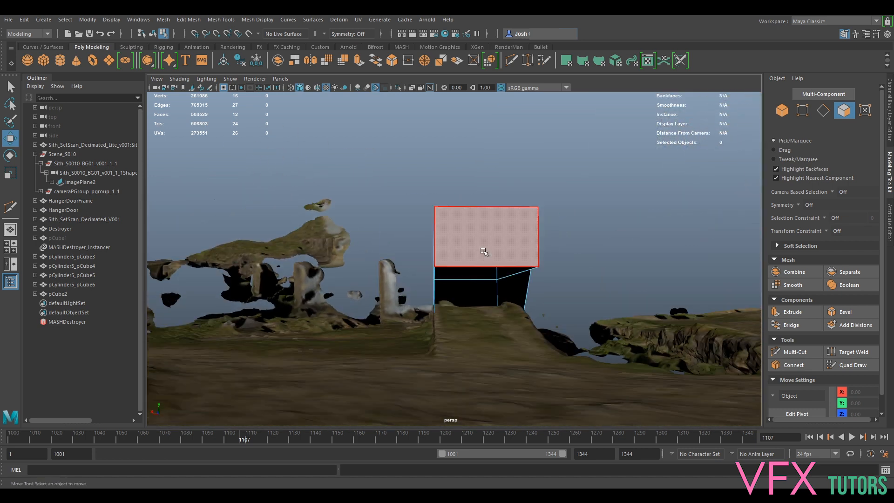
right_drag(485, 230, 485, 249)
right_drag(496, 196, 485, 200)
alt+drag(457, 320, 527, 309)
click(514, 287)
shift+click(514, 286)
ctrl+shift+click(511, 281)
alt+drag(595, 302, 554, 285)
shift+click(581, 279)
click(792, 325)
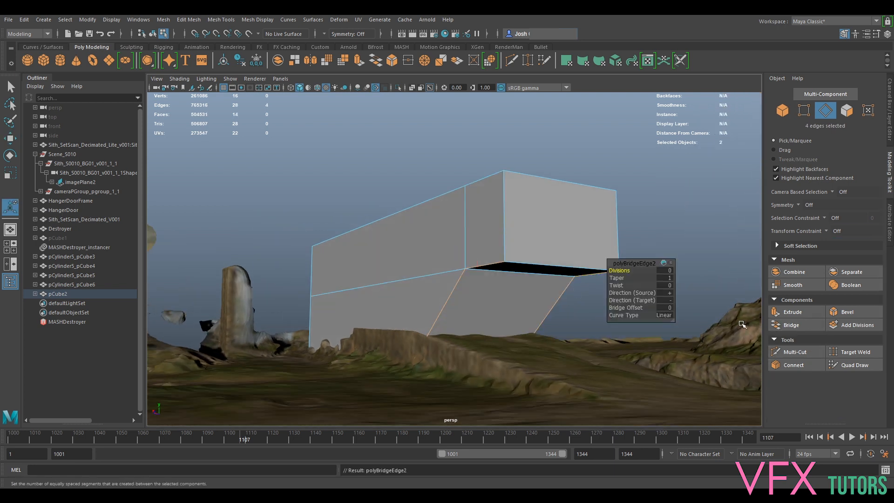
Step: Select the four upper side faces on both sides and scale them outward in X so they overhang the base
alt+drag(437, 318, 421, 342)
click(451, 247)
right_drag(437, 229, 447, 258)
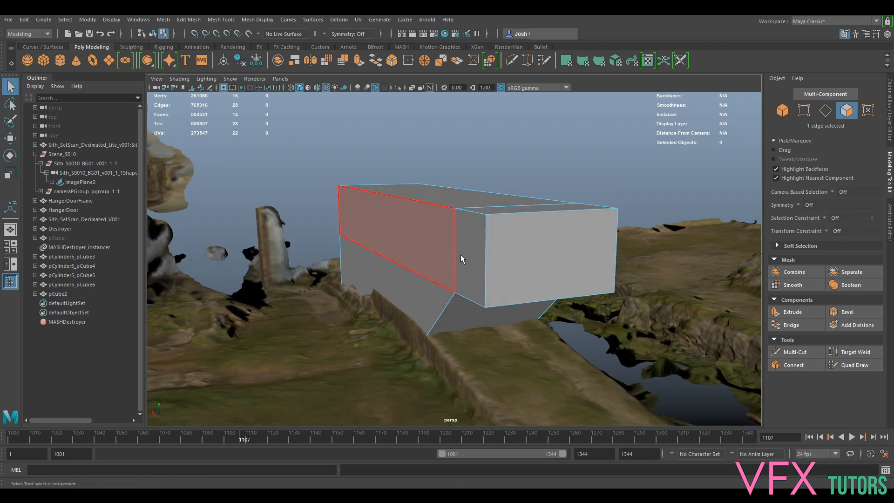
click(462, 256)
shift+click(427, 253)
alt+drag(599, 261, 554, 247)
shift+click(513, 246)
shift+click(566, 244)
key(r)
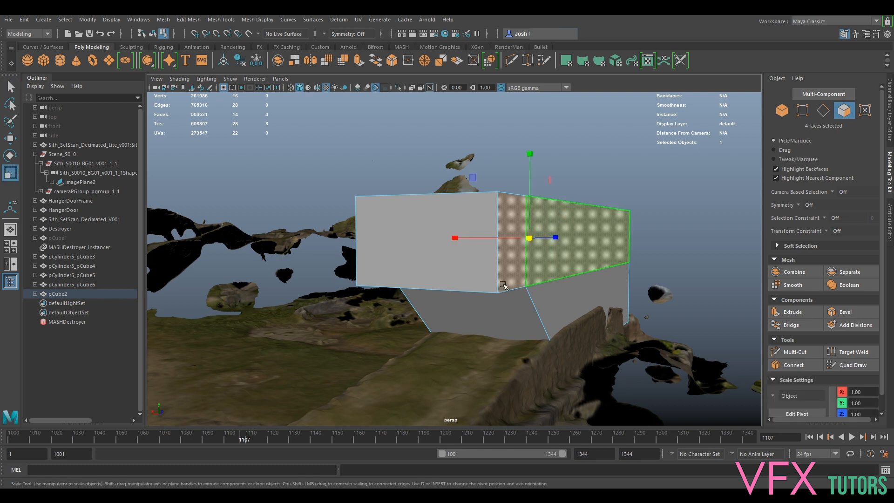
alt+drag(505, 284, 538, 293)
drag(399, 201, 358, 208)
alt+drag(436, 302, 457, 274)
drag(389, 242, 402, 334)
drag(387, 242, 399, 247)
scroll(400, 339, down, 5)
alt+drag(401, 340, 536, 321)
Step: Pull the near end face outward and up, and level the two top faces by scaling them flat in Y
click(541, 259)
key(w)
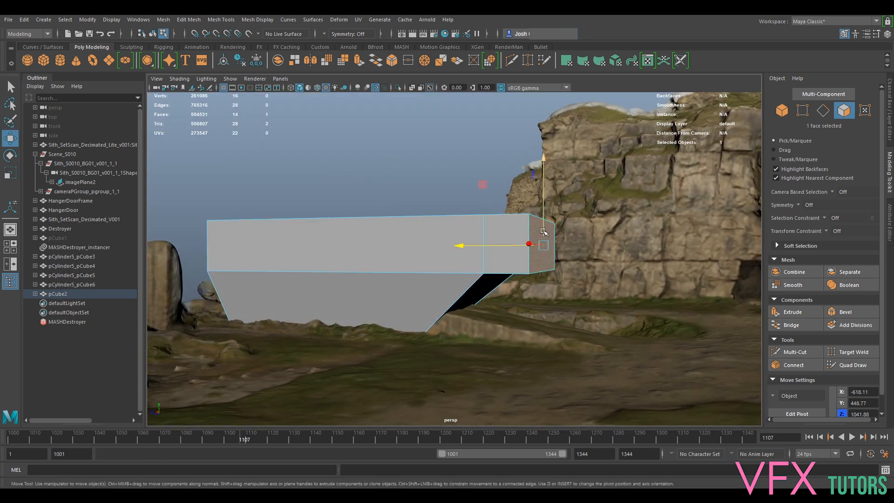
alt+drag(543, 238, 574, 211)
alt+drag(495, 232, 505, 246)
click(504, 211)
ctrl+shift+click(440, 215)
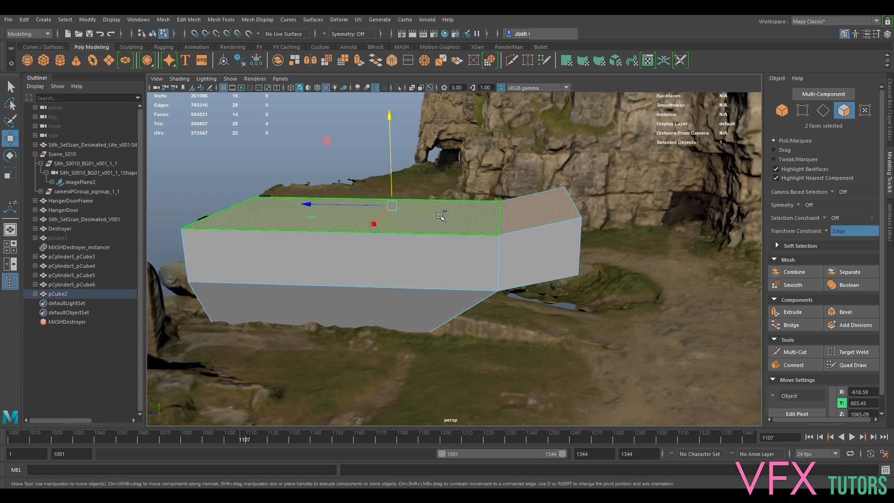
key(r)
drag(391, 168, 409, 279)
mouse_move(541, 260)
alt+mouse_down()
mouse_move(584, 266)
mouse_move(526, 251)
alt+mouse_up()
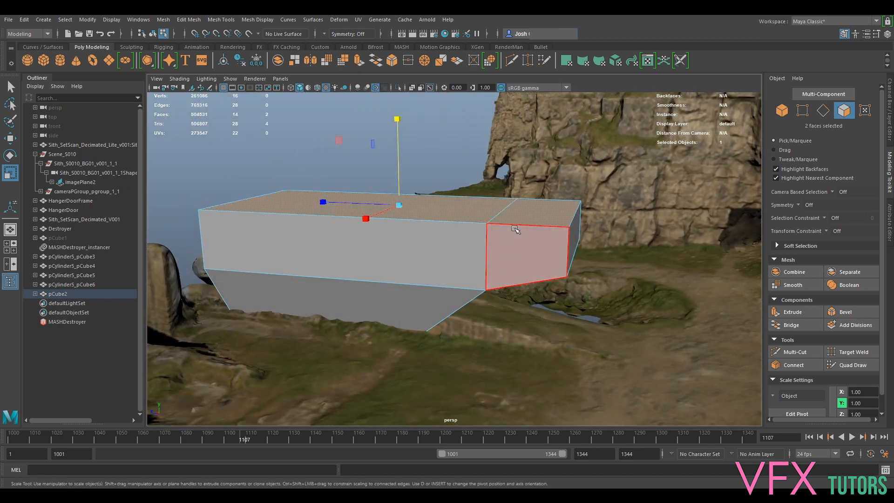
Step: Extrude the two top faces upward and scale them inward to form a roof with sloped sides
key(w)
shift+drag(399, 174, 404, 148)
key(r)
drag(364, 190, 431, 192)
alt+drag(555, 216, 471, 206)
drag(408, 171, 390, 272)
Step: Extrude the block's three far-end faces and pull them outward to about Z 2914.4
click(389, 272)
shift+click(376, 218)
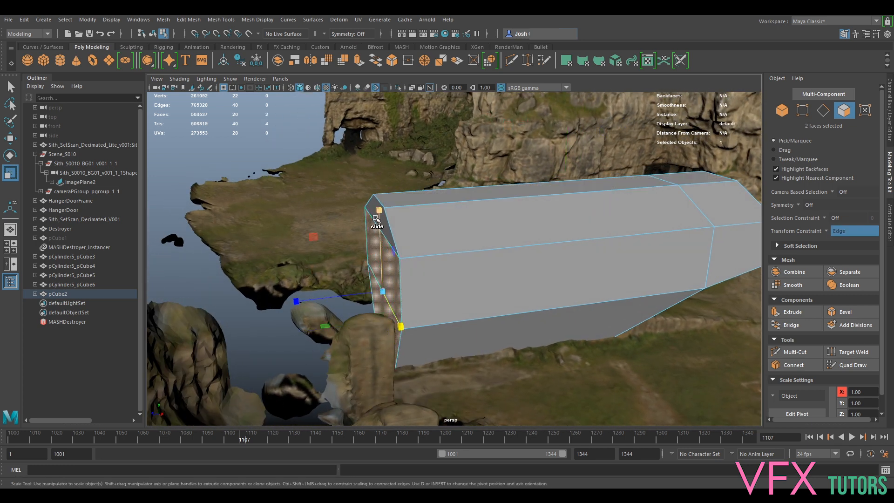
ctrl+shift+click(368, 205)
key(ctrl+e)
key(w)
drag(347, 282, 303, 305)
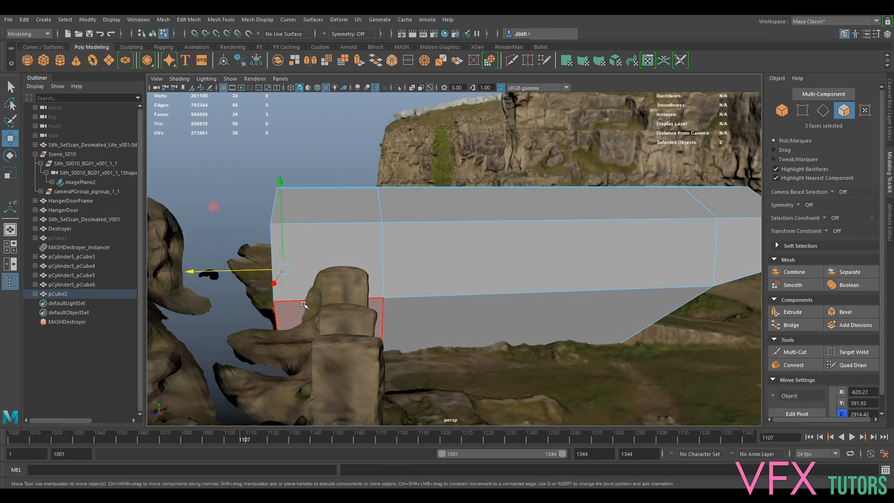
Step: Raise the block's three far-end faces to about Y 520 and scale them inward to taper that end
key(r)
mouse_move(280, 205)
mouse_down()
mouse_move(281, 262)
mouse_move(277, 201)
mouse_up()
key(w)
drag(276, 204, 403, 246)
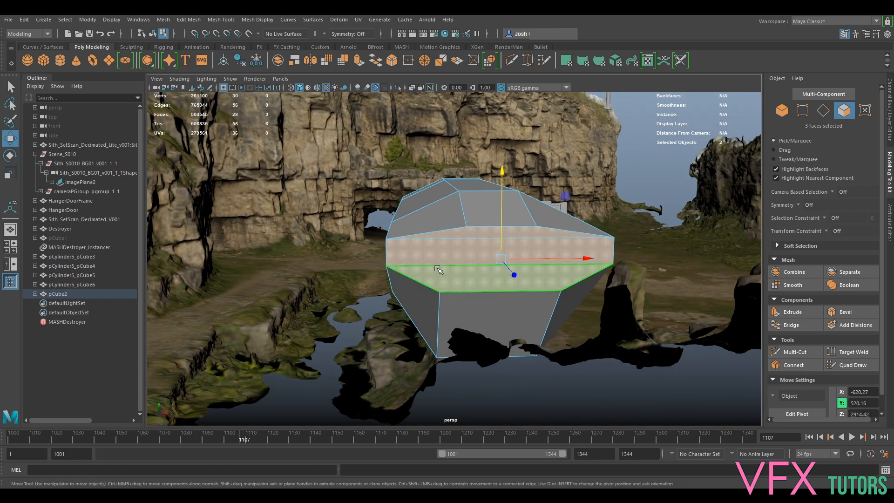
key(r)
drag(584, 257, 448, 280)
Step: Select the faces on the block's underside together, scale them in X, and return to object mode
click(410, 321)
key(w)
click(448, 280)
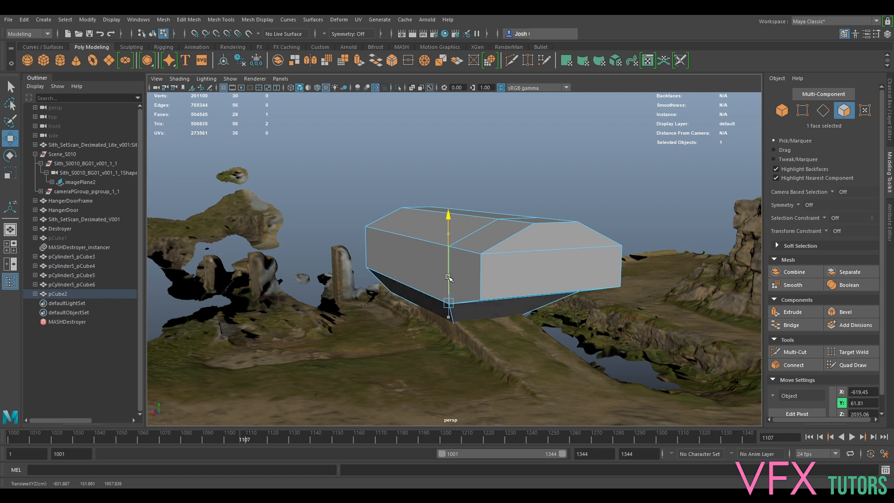
alt+drag(515, 305, 478, 312)
shift+click(407, 227)
alt+drag(408, 227, 429, 275)
shift+click(417, 316)
shift+click(459, 298)
key(r)
drag(415, 243, 423, 250)
alt+drag(450, 281, 424, 301)
right_drag(498, 261, 546, 233)
alt+drag(546, 233, 536, 332)
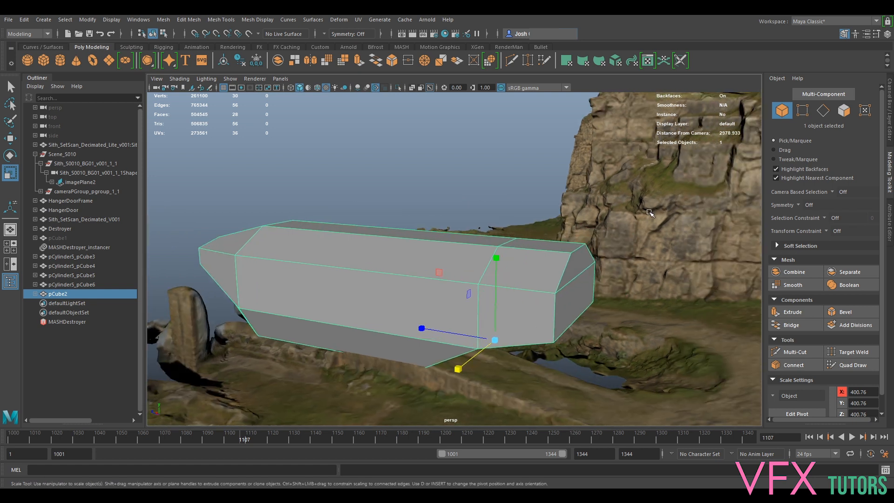
Step: Pull the roof's near-end top edge inward along Z so that end slopes, and return to object mode
click(824, 112)
click(580, 249)
key(w)
drag(561, 248, 536, 248)
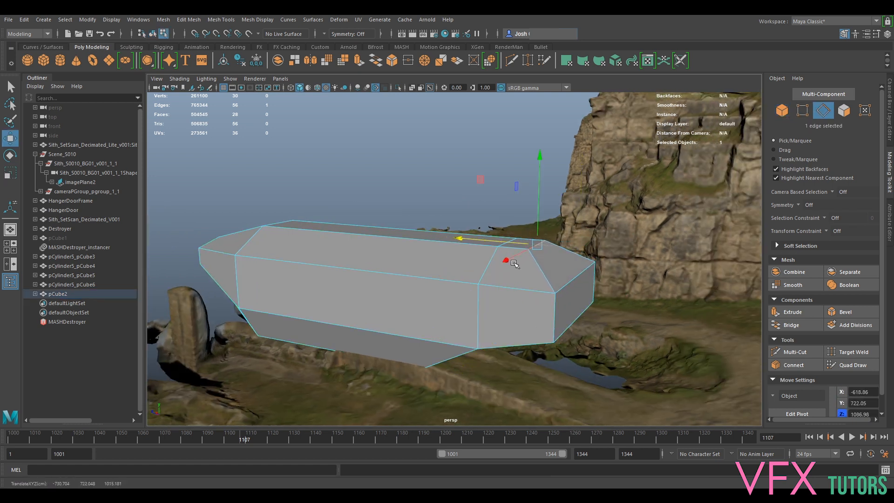
right_drag(450, 299, 446, 233)
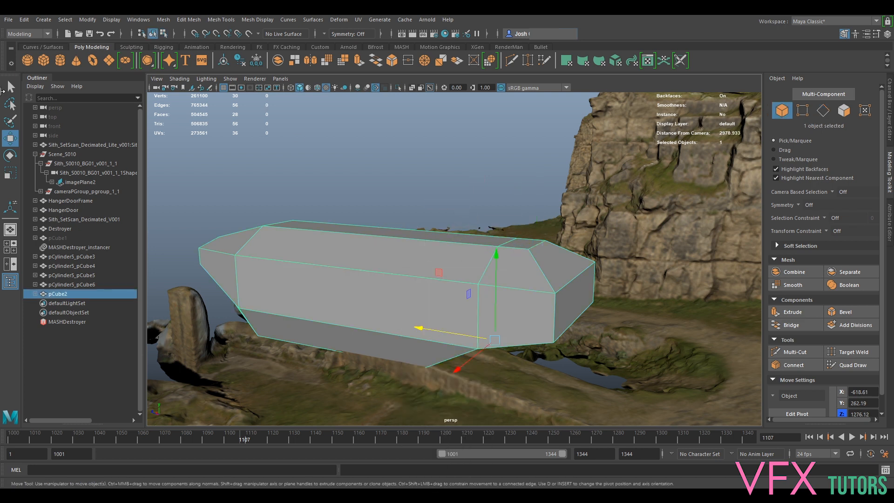
Step: Create a new polygon cube, move it along Z toward the block, and scale it uniformly to about 820
click(44, 61)
scroll(447, 251, down, 10)
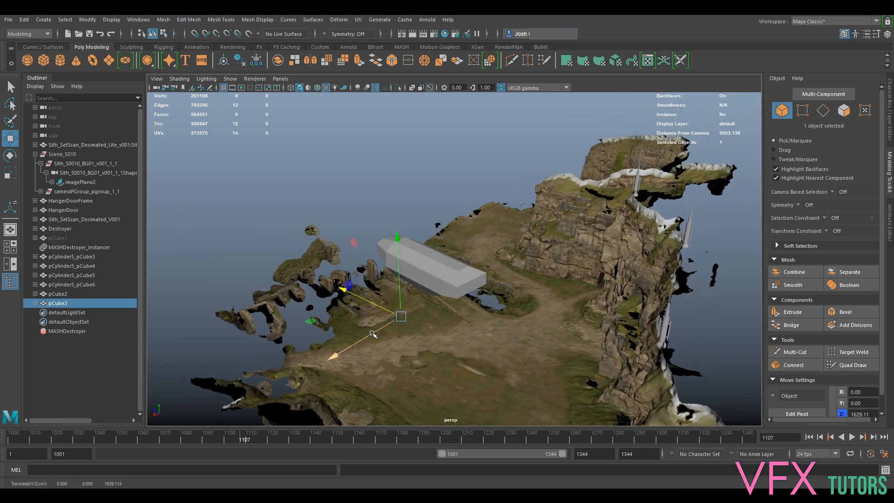
key(r)
drag(399, 318, 447, 323)
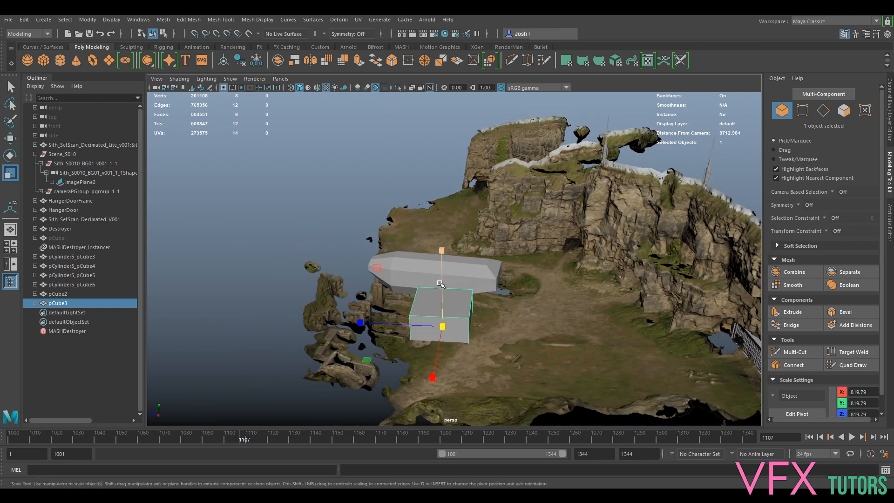
Step: Flatten the new cube in Y into a thin slab and raise it toward the block's height
drag(440, 284, 444, 356)
key(w)
drag(443, 308, 449, 282)
alt+drag(449, 282, 453, 297)
key(r)
middle_drag(445, 276, 448, 285)
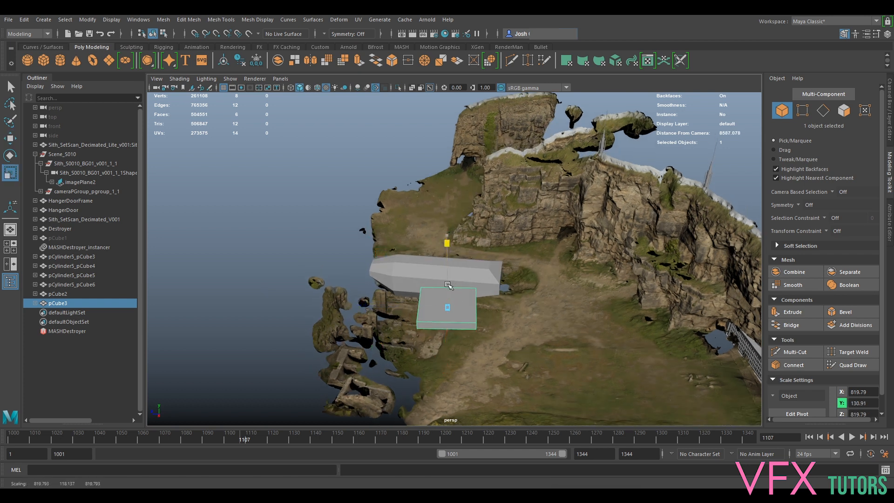
Step: Rotate the slab slightly around Y to match the block's angle and move it against the block's side
key(w)
drag(451, 330, 451, 353)
key(e)
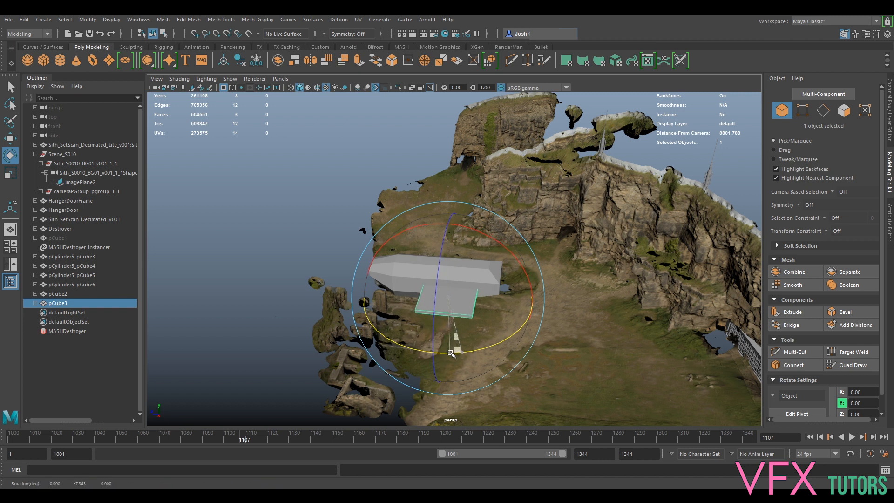
key(w)
drag(435, 296, 407, 292)
alt+drag(479, 333, 495, 344)
scroll(495, 344, up, 3)
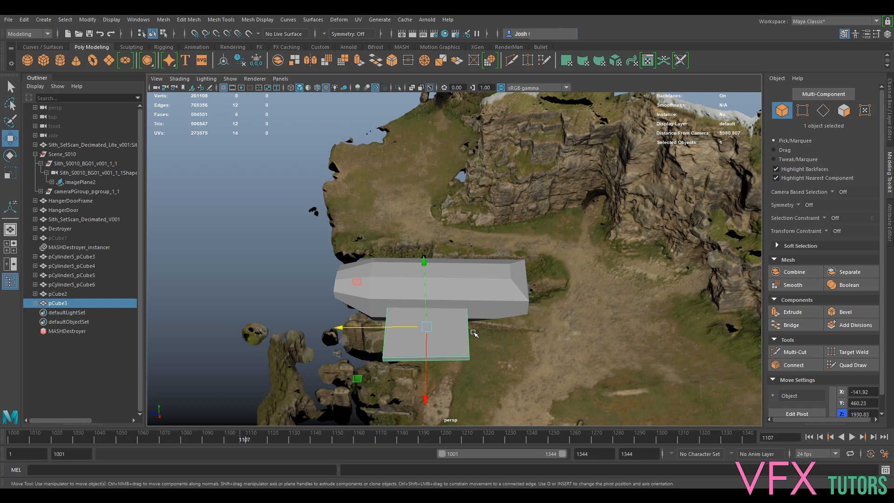
Step: Lengthen the slab to about 1001 in Z and adjust its Y rotation to about -5.7 degrees
key(r)
mouse_move(409, 326)
mouse_down()
mouse_move(395, 326)
mouse_move(423, 331)
mouse_up()
key(w)
key(e)
drag(427, 398, 348, 214)
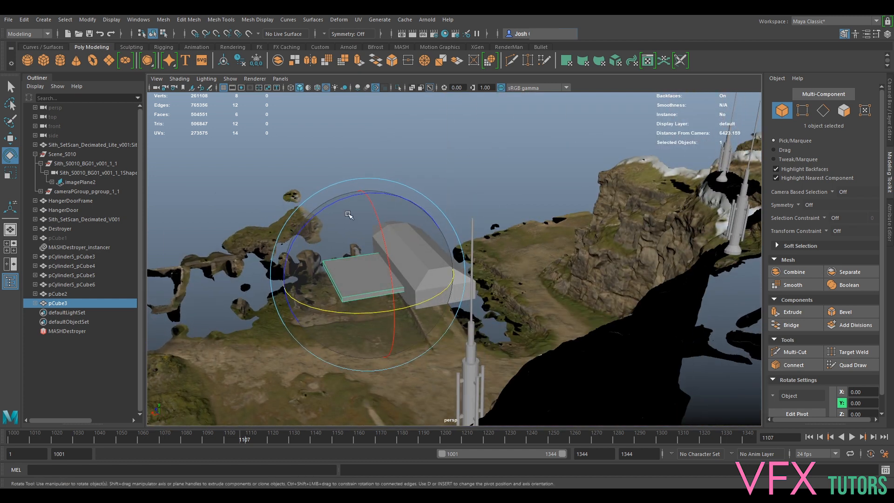
Step: Narrow the slab to about 183 in X and move it against the block's side at about X -235
key(r)
drag(326, 283, 405, 285)
key(w)
alt+right_drag(382, 293, 409, 305)
mouse_move(386, 305)
mouse_down()
mouse_move(406, 310)
mouse_move(385, 298)
mouse_up()
Step: Thicken the slab to about 139 in Y and raise it to about Y 495
key(r)
drag(373, 259, 396, 107)
key(w)
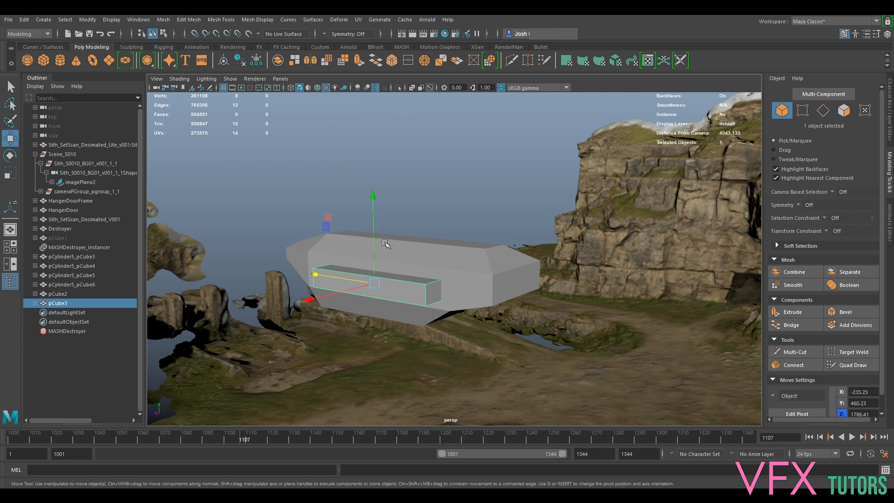
drag(374, 256, 373, 251)
Step: Extrude the slab's outer face outward and upward, scaling its end down to form a tapered wing
right_click(402, 290)
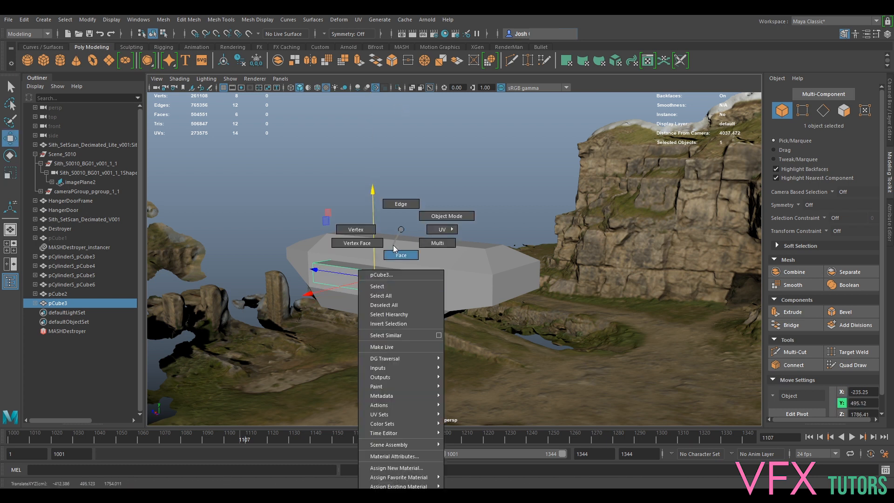
right_drag(393, 245, 395, 254)
click(390, 288)
key(ctrl+e)
key(w)
drag(352, 258, 332, 152)
key(e)
key(r)
key(w)
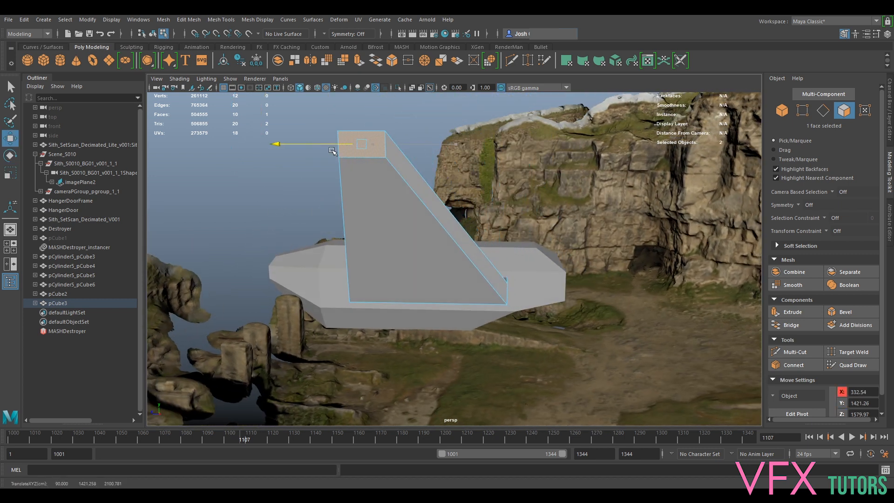
alt+drag(489, 203, 468, 243)
click(468, 244)
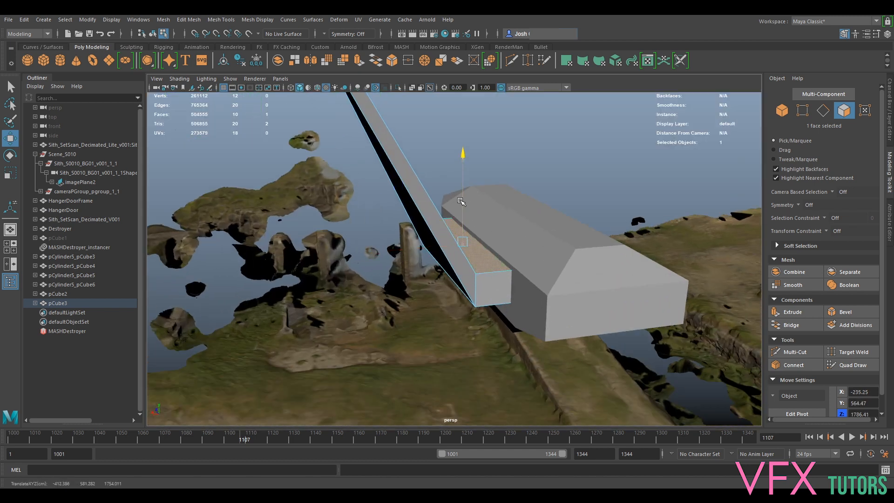
alt+drag(460, 201, 489, 205)
right_drag(489, 205, 519, 191)
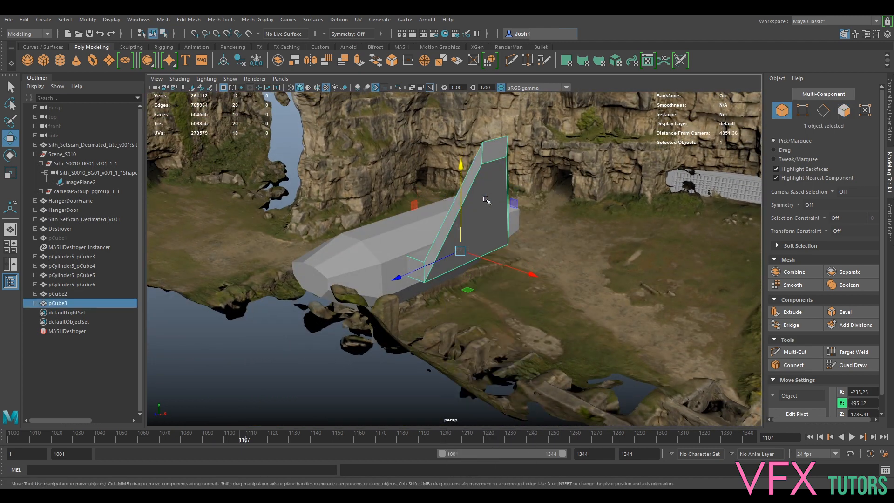
Step: Move the wing's tip face outward and down, and scale it thinner in Y
alt+drag(440, 259, 469, 247)
right_drag(493, 195, 492, 219)
click(526, 152)
drag(525, 152, 589, 215)
drag(566, 182, 571, 198)
key(r)
drag(583, 130, 585, 170)
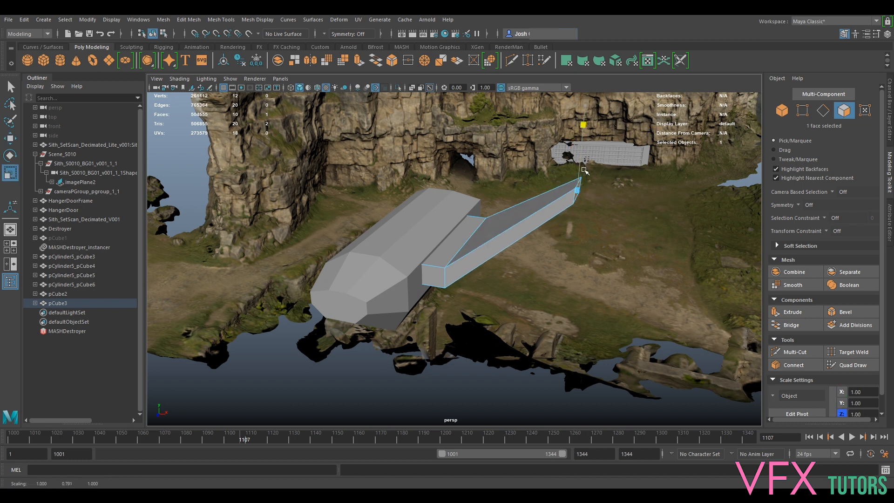
Step: Duplicate the wing and mirror the copy by freezing its transformations and setting Scale X to -1
key(F8)
key(ctrl+d)
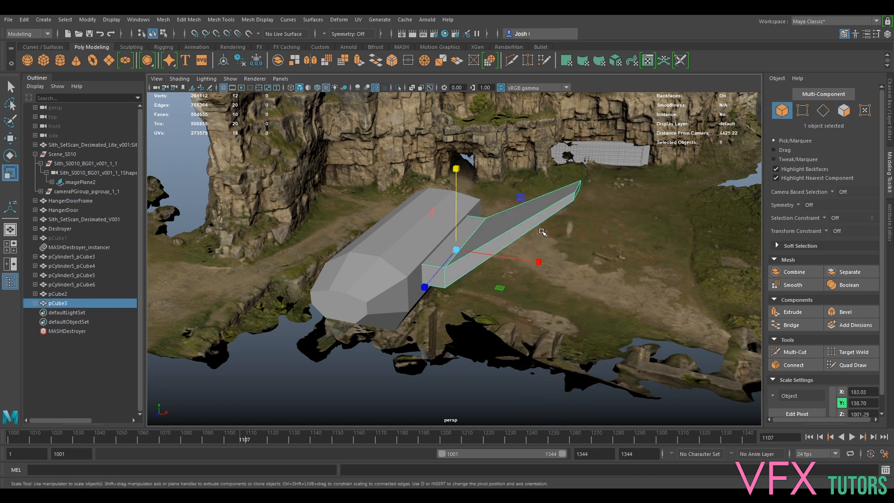
click(889, 125)
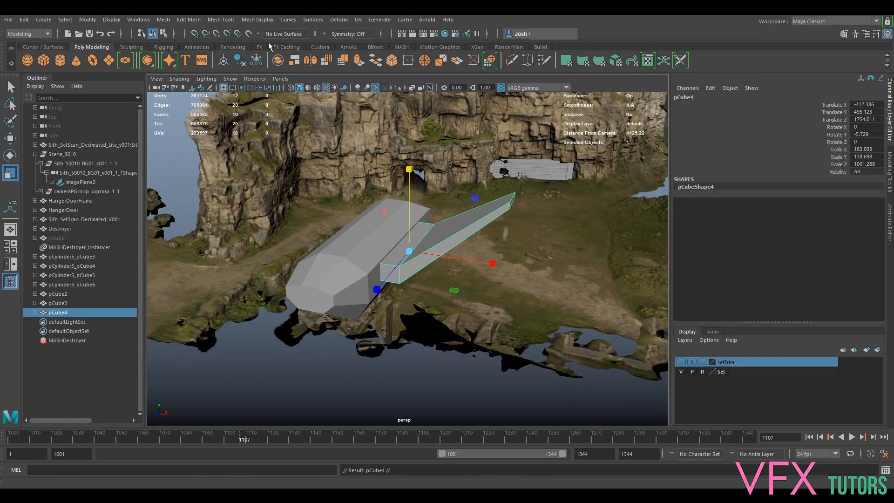
click(256, 61)
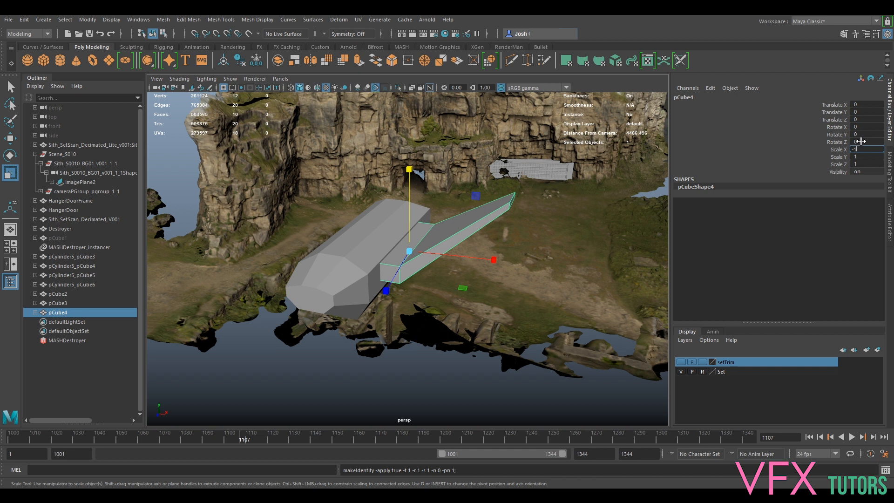
key(Return)
Step: Move the mirrored wing to the block's opposite side and rotate it to about -7.2 degrees in Y
alt+drag(429, 257, 453, 270)
key(w)
drag(383, 250, 320, 257)
key(e)
drag(316, 323, 292, 316)
alt+drag(292, 316, 406, 336)
drag(473, 373, 499, 385)
key(w)
drag(409, 353, 410, 374)
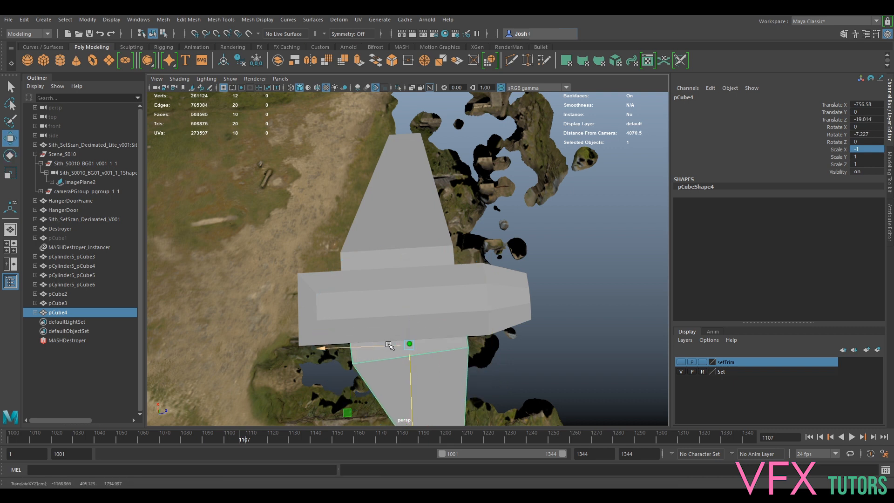
Step: Fine-tune the mirrored wing to about Translate X -759, Z -98 and about -10.8 degrees in Y so it sits against the hull
drag(389, 345, 381, 347)
key(e)
drag(344, 404, 521, 285)
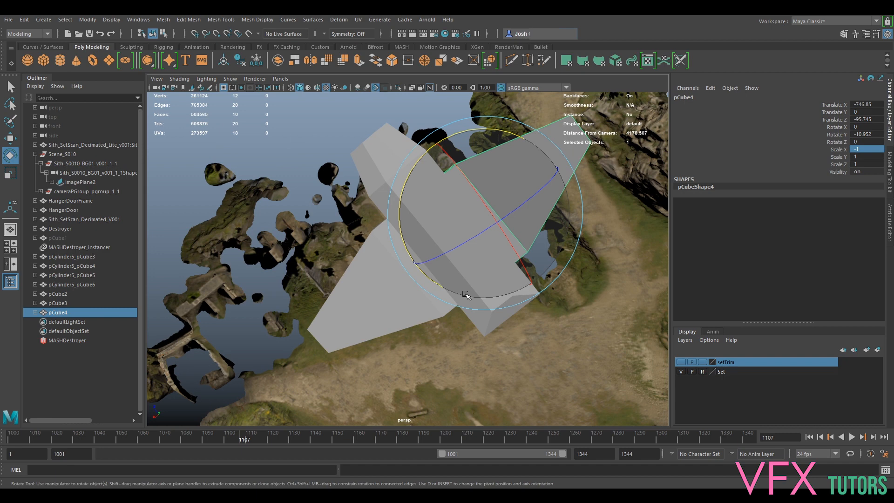
drag(435, 280, 439, 285)
alt+drag(496, 286, 306, 257)
key(w)
alt+middle_drag(380, 247, 425, 248)
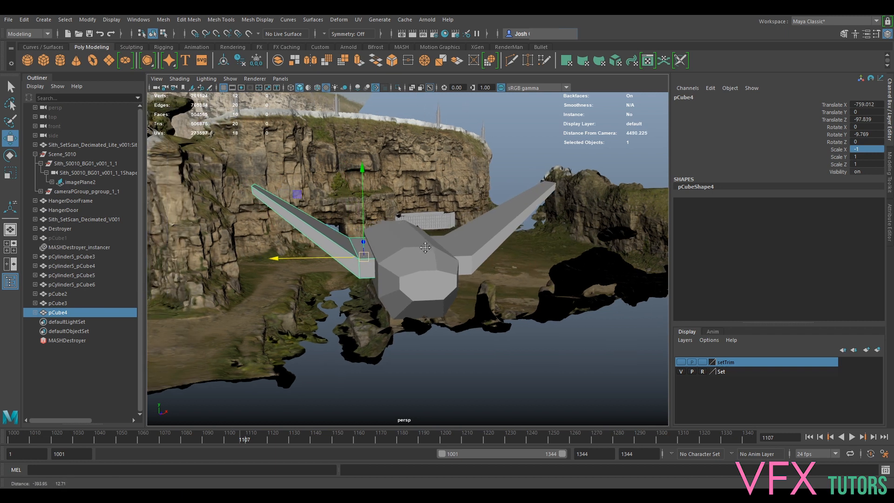
scroll(425, 247, up, 4)
alt+drag(385, 269, 344, 269)
key(e)
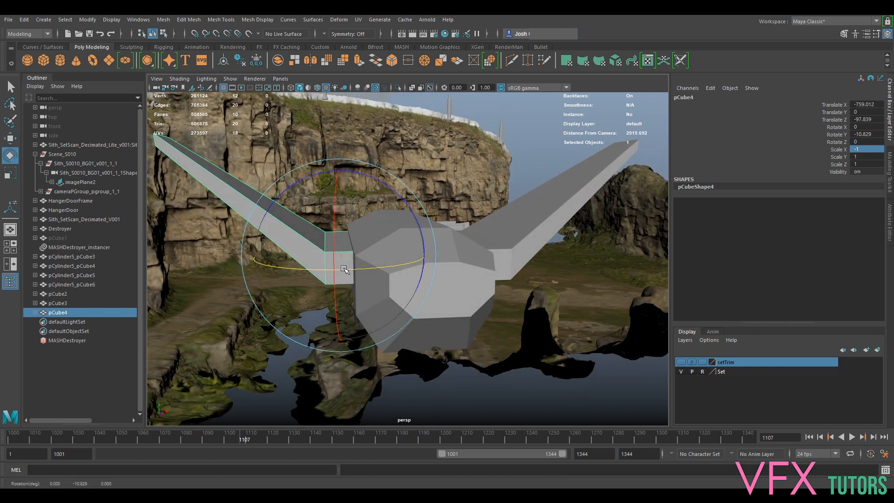
Step: Select the block and both wings and combine them into one mesh
alt+drag(424, 254, 540, 294)
middle_drag(58, 313, 55, 297)
shift+click(55, 297)
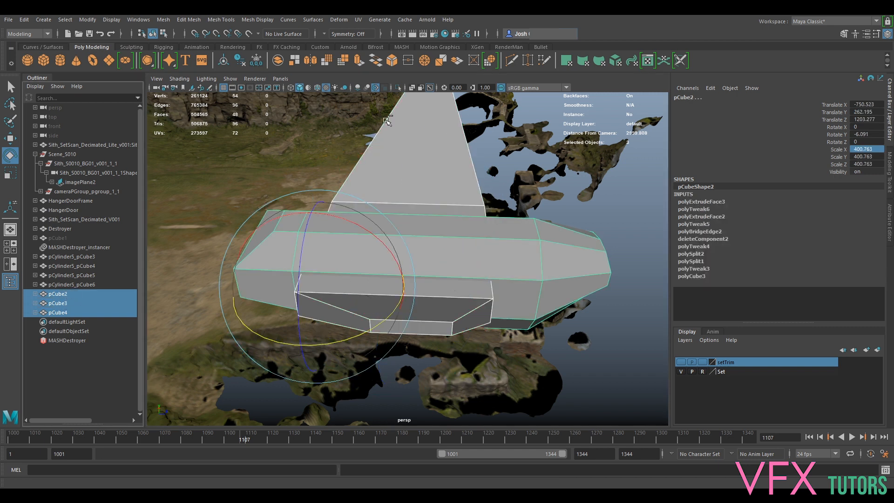
alt+drag(290, 218, 437, 254)
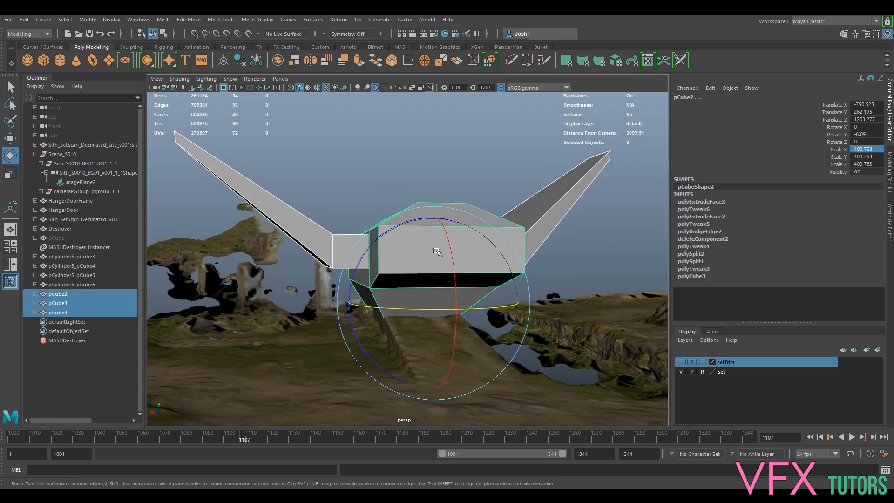
alt+middle_drag(438, 254, 405, 187)
scroll(405, 187, up, 2)
click(158, 19)
click(198, 49)
key(w)
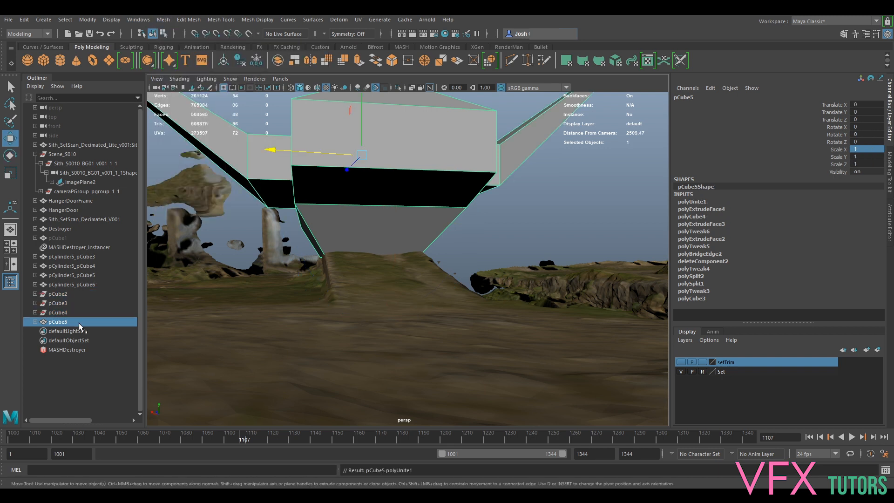
Step: Delete the combined mesh's construction history and rename it Lander
click(242, 59)
double_click(70, 294)
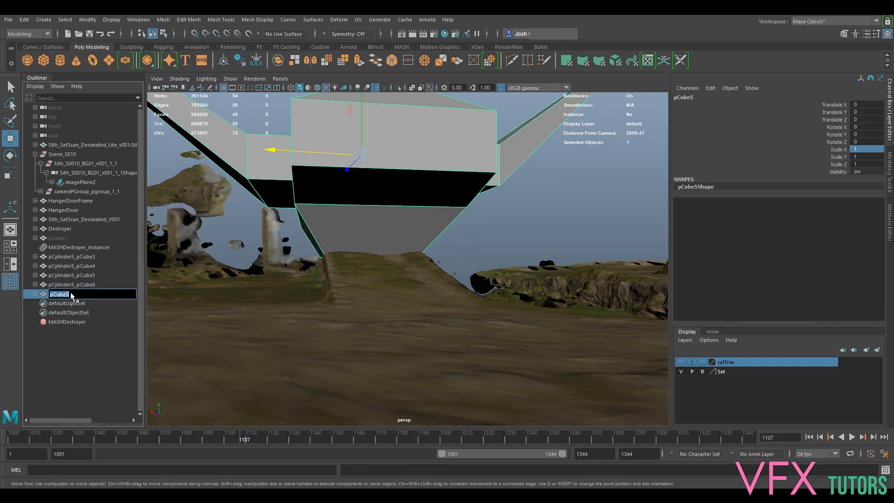
text(Lander)
key(Return)
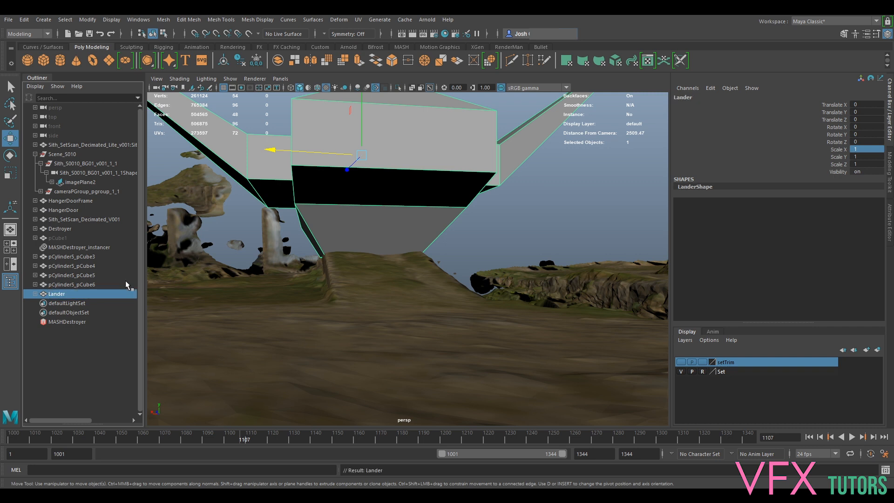
Step: Group the four cliff-top tower meshes, pCylinder5_pCube3 to pCube6, and rename the group Sensors
click(85, 284)
shift+click(81, 256)
key(f)
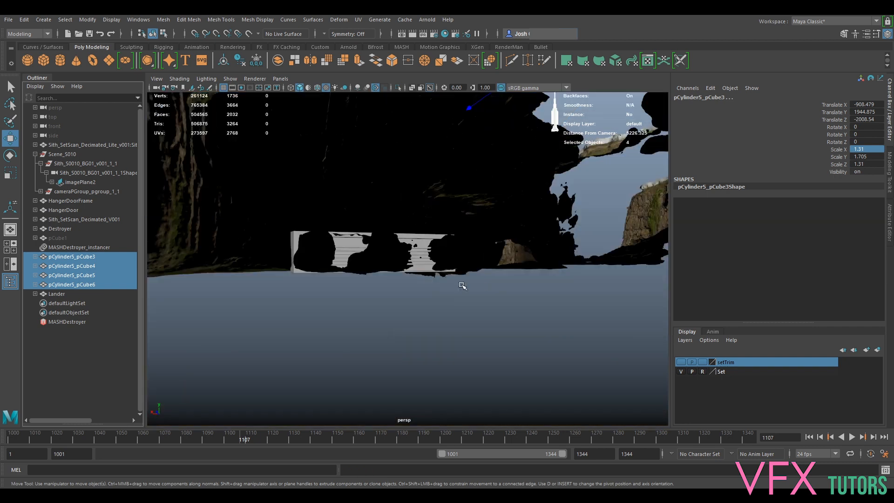
click(163, 19)
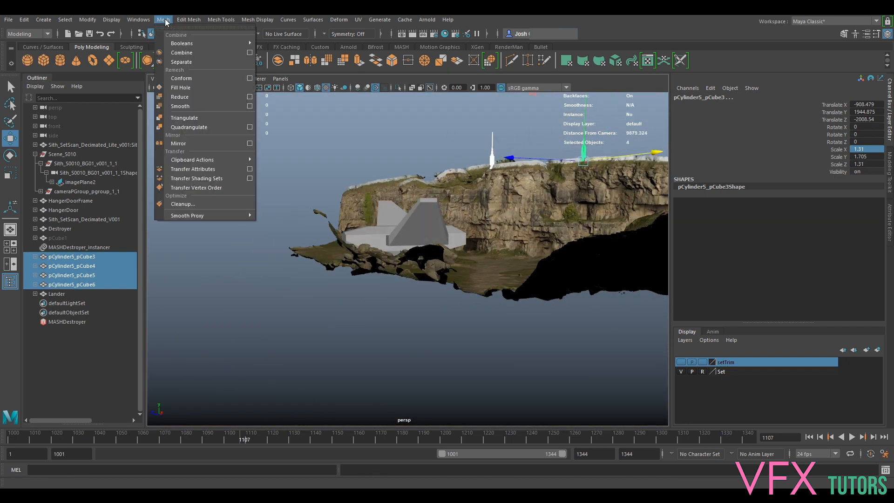
click(96, 273)
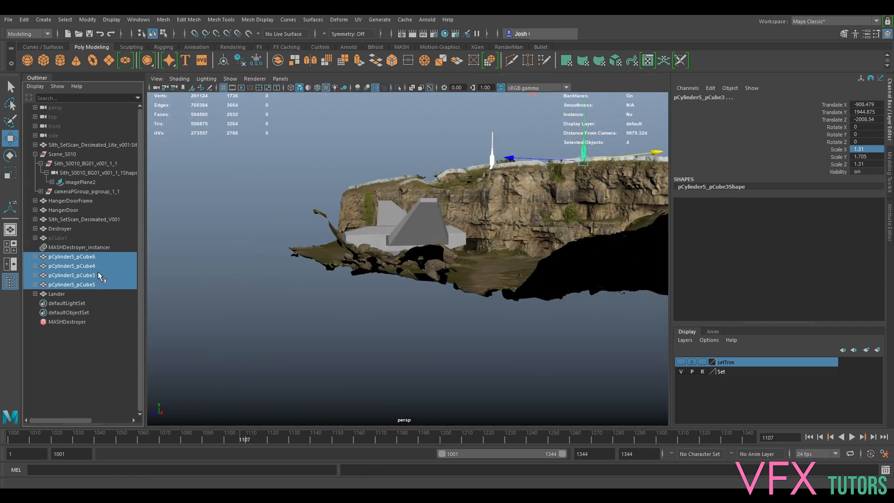
key(ctrl+g)
double_click(66, 265)
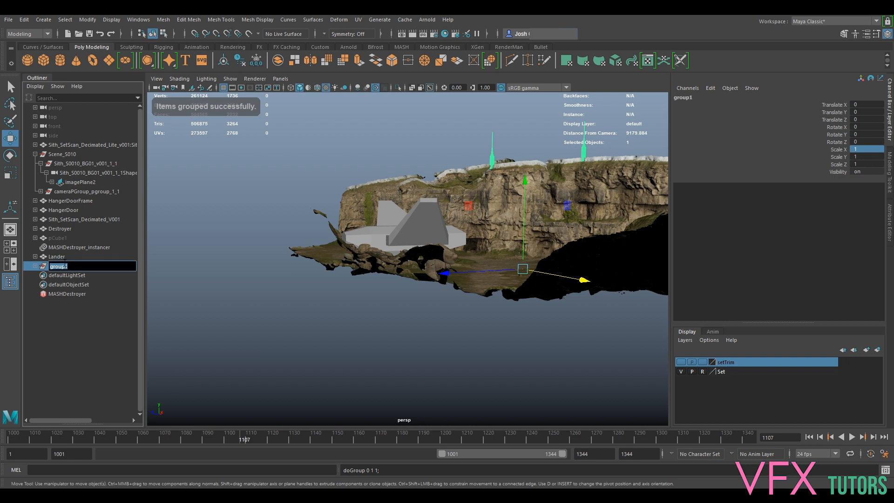
text(Sensors)
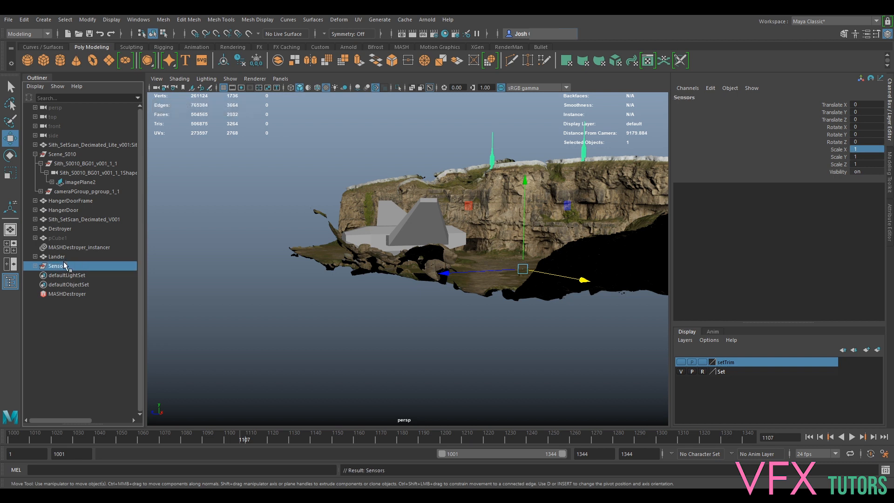
Step: Move the Lander off the quarry ledge and turn it to about -27 degrees in Y
click(64, 256)
alt+drag(425, 257, 498, 348)
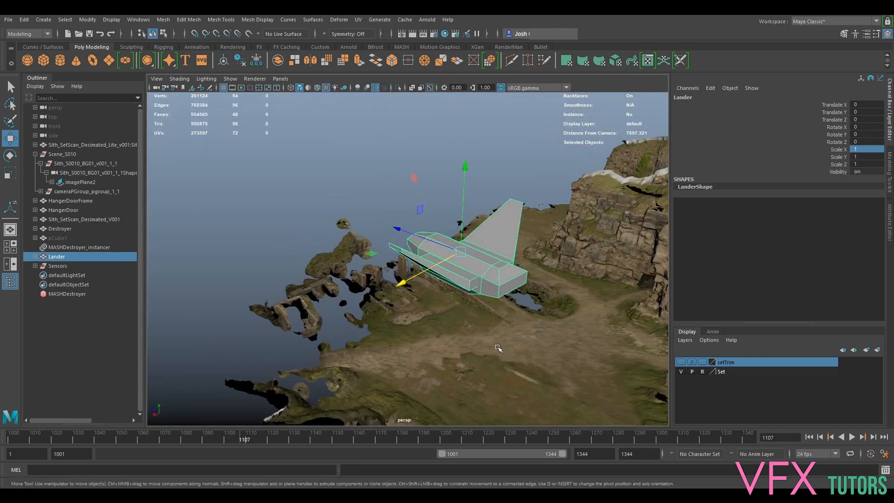
alt+drag(396, 303, 488, 255)
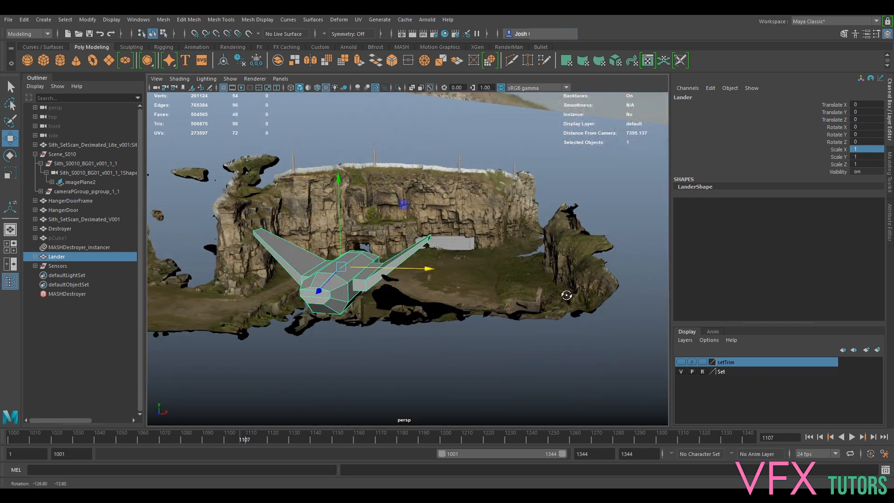
alt+drag(361, 266, 363, 282)
alt+right_drag(363, 282, 415, 277)
alt+middle_drag(415, 277, 386, 345)
drag(292, 372, 545, 158)
alt+drag(531, 241, 643, 232)
key(e)
drag(470, 157, 490, 196)
Step: Move the Lander far out beyond the quarry to about Translate X 7300, Y 2488 and Z -9429
key(w)
drag(488, 142, 375, 144)
scroll(374, 143, down, 4)
alt+middle_drag(375, 143, 458, 300)
alt+drag(458, 299, 456, 296)
drag(423, 238, 369, 143)
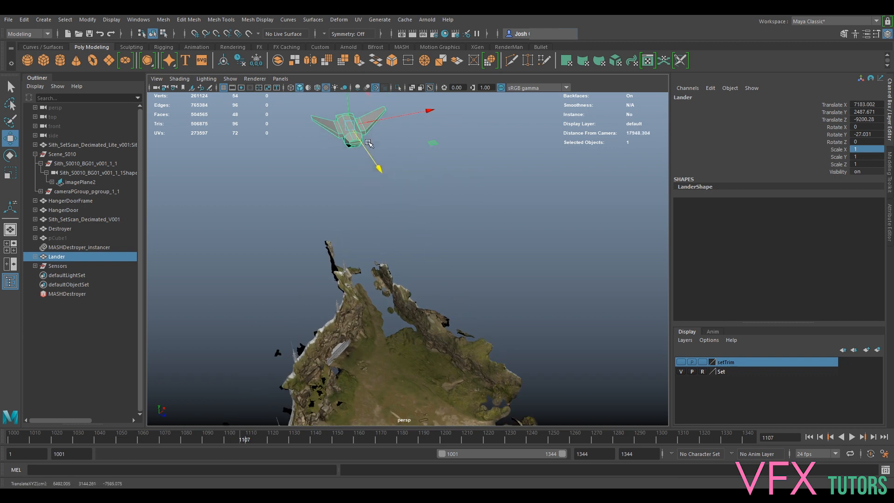
Step: Look through Sith_S0010_BG01_v001_1_1 and place the Lander in the sky at about X 8547, Y 4473, Z -16319, rotated about 8.8, -30 and 12.1 degrees
click(280, 79)
mouse_move(298, 92)
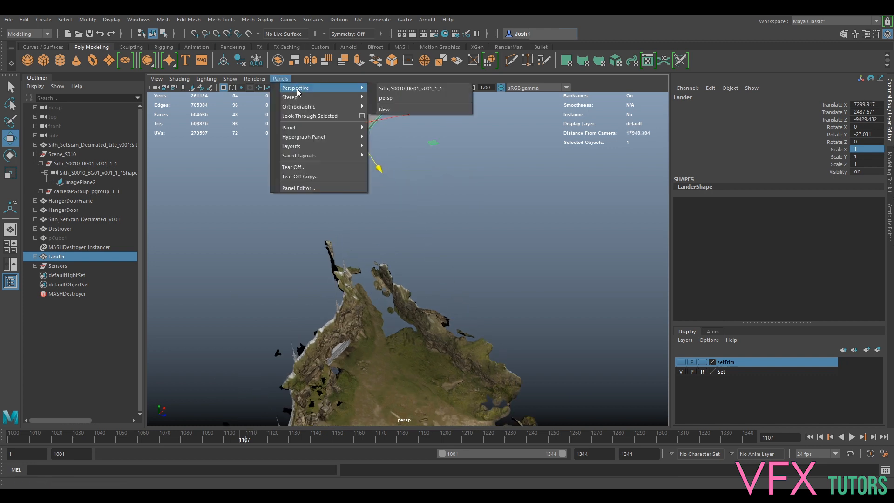
click(382, 88)
drag(660, 194, 607, 208)
key(e)
key(w)
key(e)
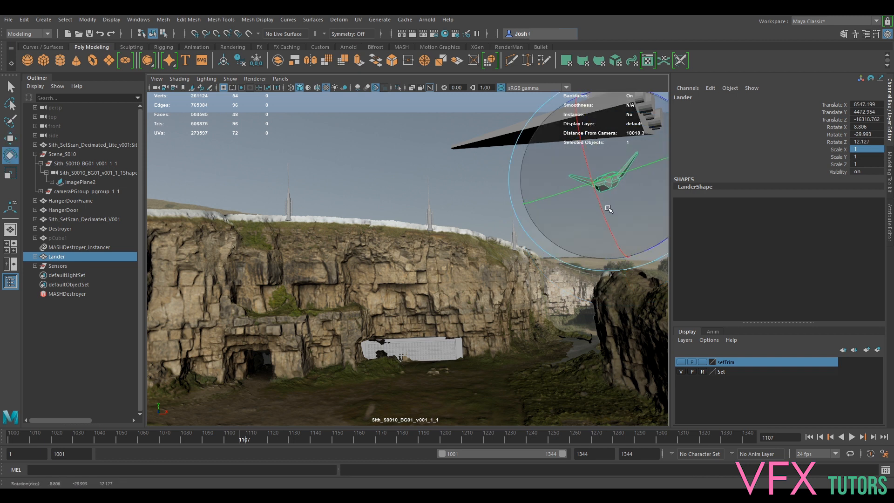
click(399, 191)
click(612, 185)
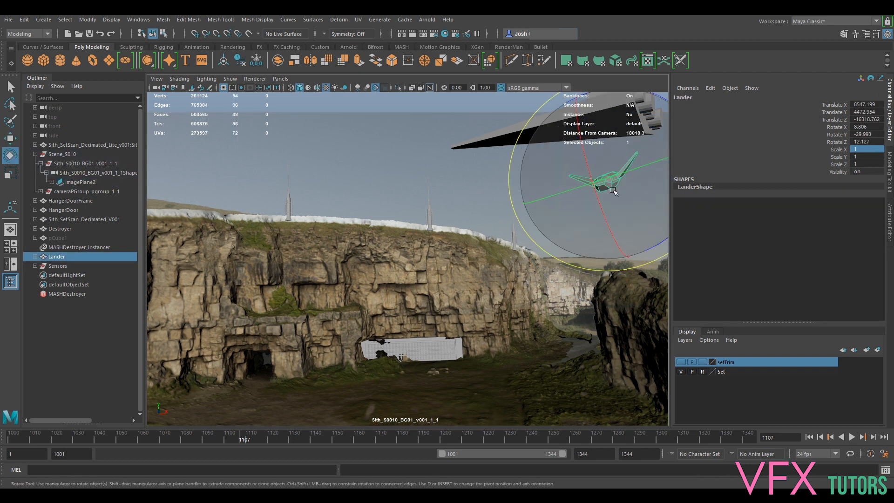
click(387, 129)
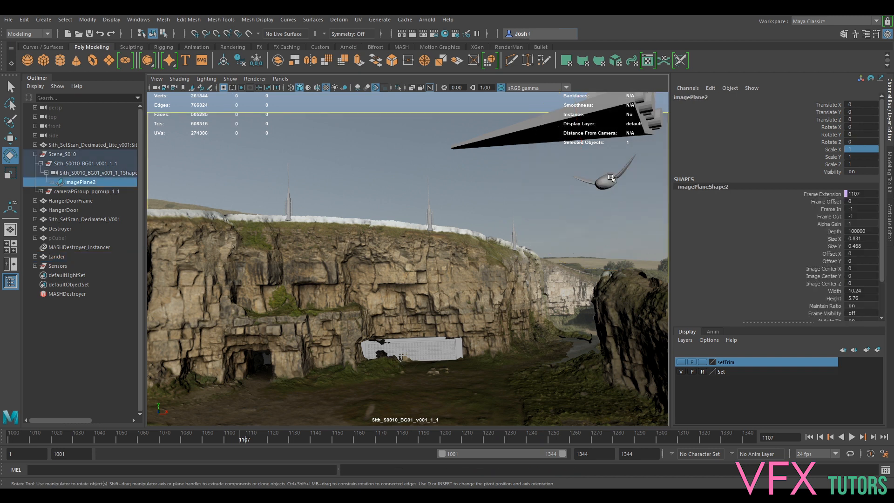
click(611, 178)
click(419, 159)
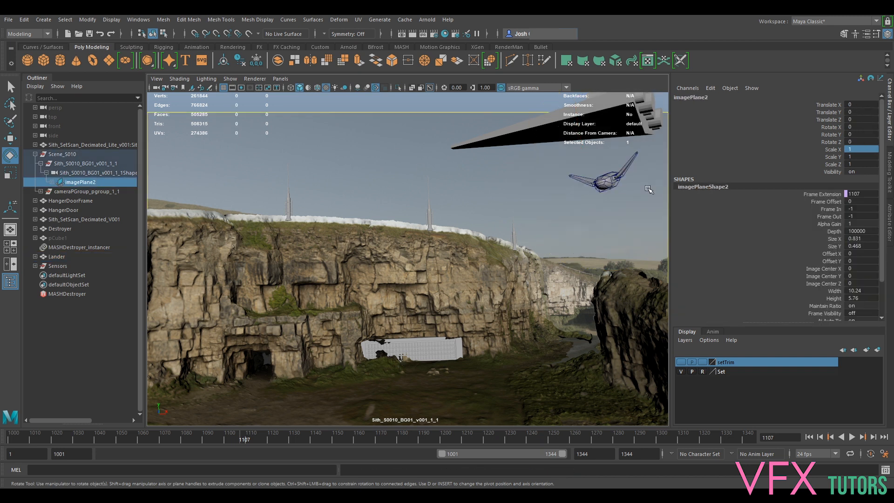
click(606, 180)
click(611, 184)
click(605, 183)
right_drag(605, 184, 644, 151)
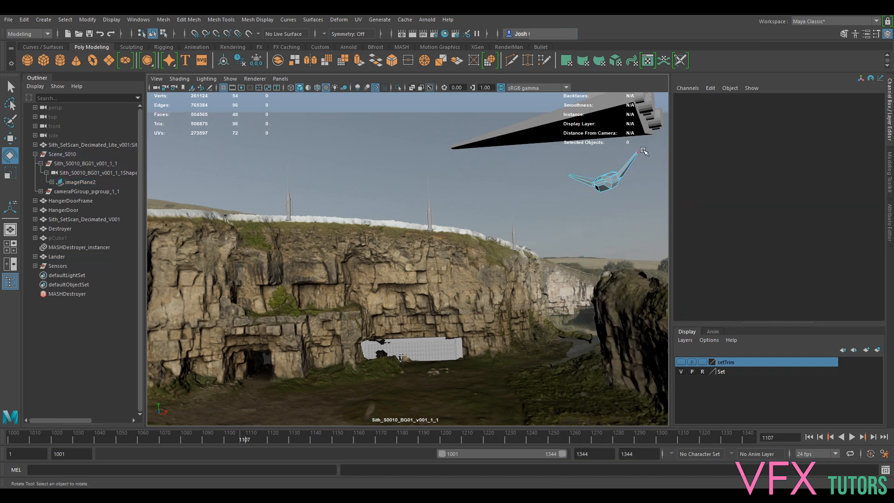
drag(648, 148, 553, 214)
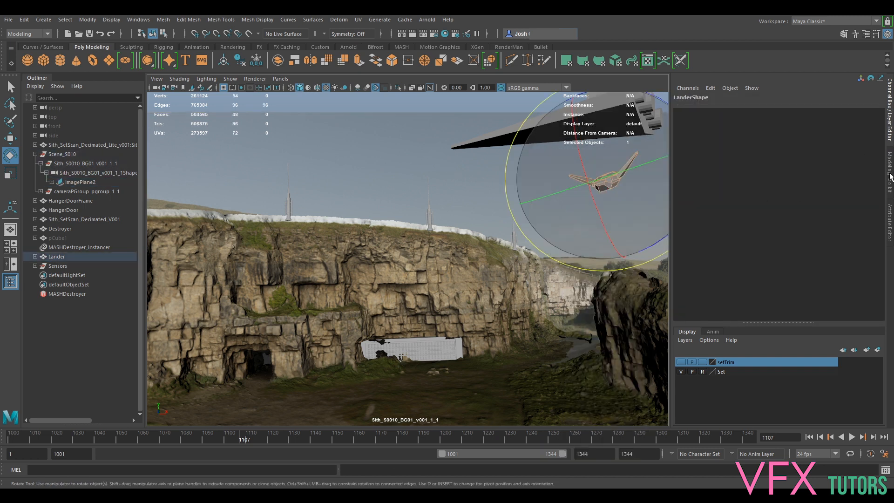
right_drag(546, 186, 648, 175)
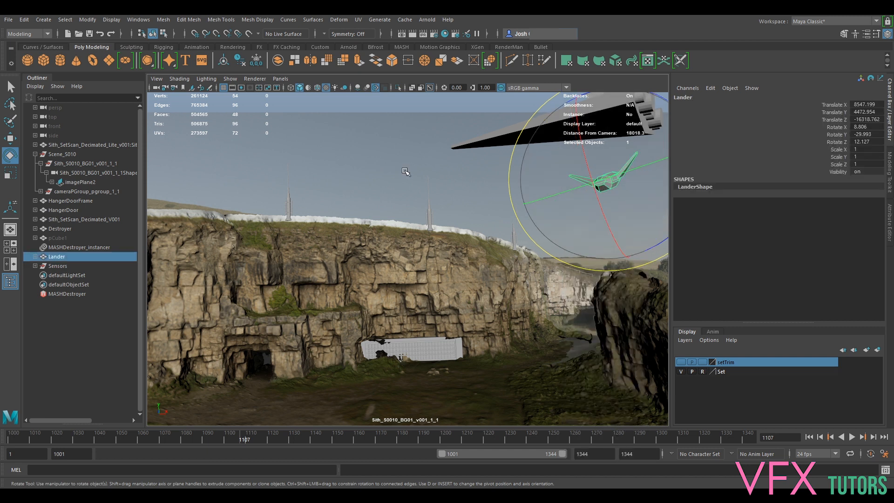
click(509, 180)
Step: Bring the Lander nearer to about X 6465, Y 3302, Z -12365, rotate it to about 1.4, -32.1 and 10.8 degrees, and check frame 1001
click(601, 186)
key(w)
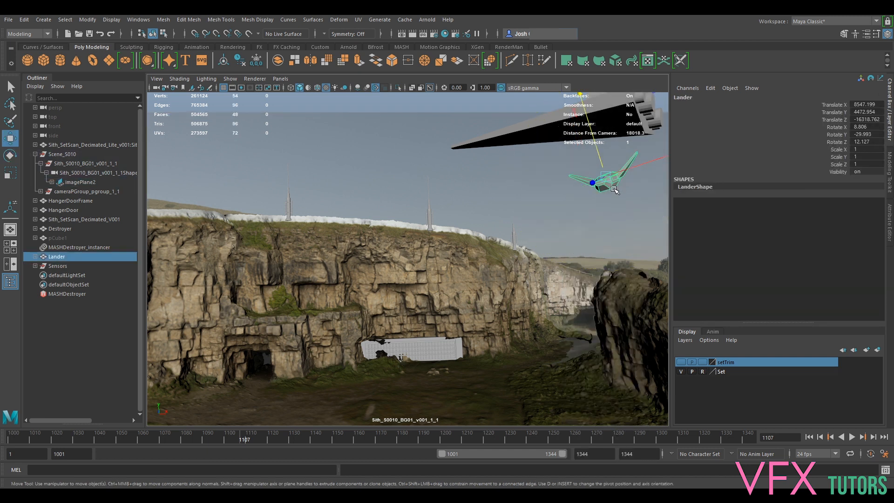
drag(598, 178, 564, 180)
key(e)
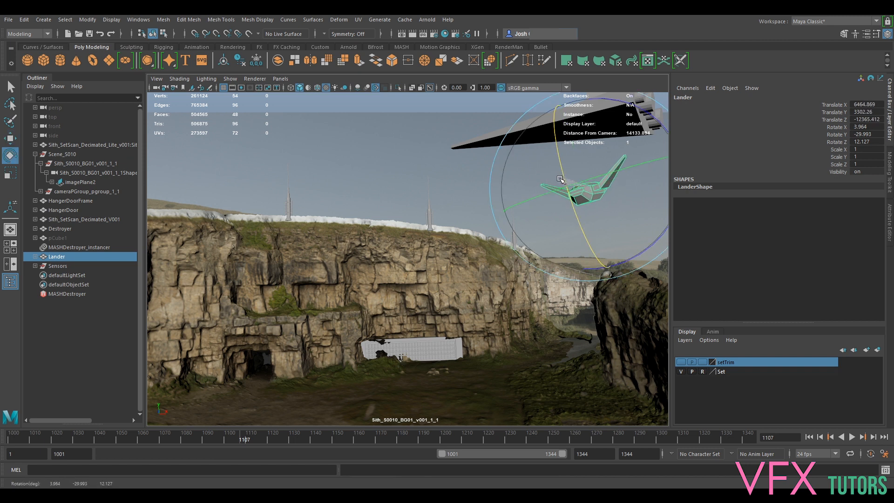
drag(580, 227, 596, 227)
click(478, 168)
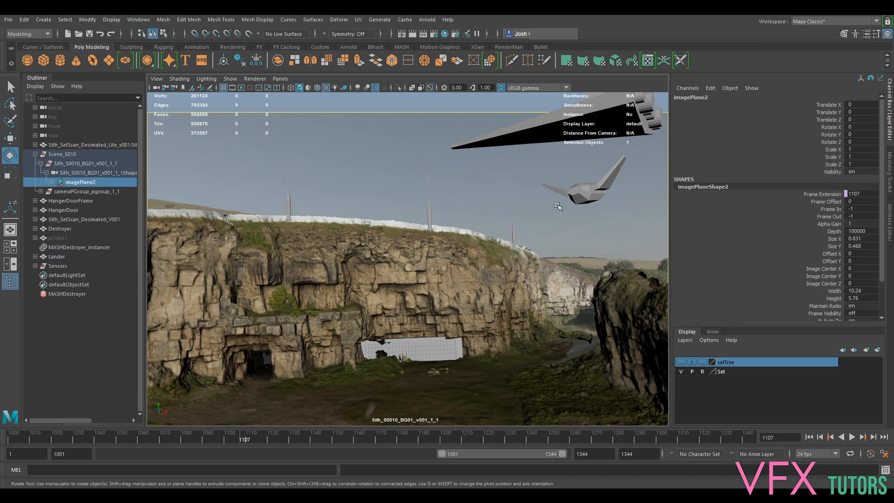
drag(107, 440, 15, 438)
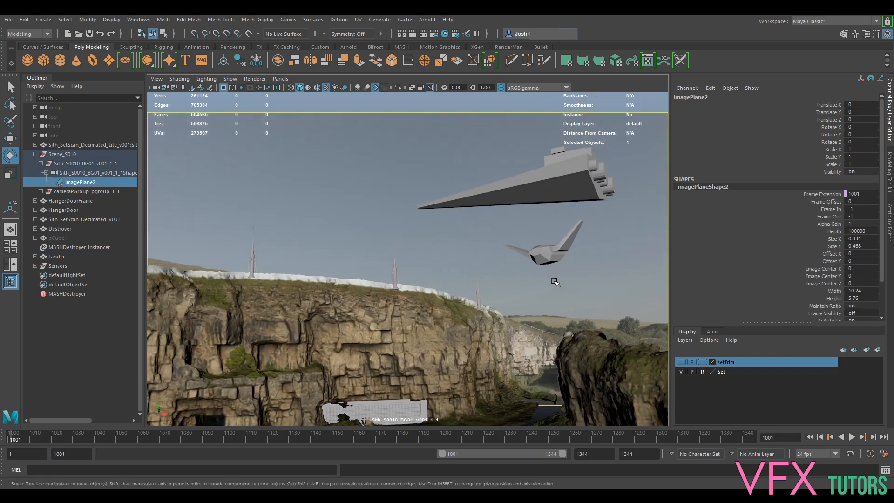
Step: Try nudging the Lander along its local Z axis and undo the move
click(560, 256)
key(w)
mouse_move(529, 247)
mouse_down()
mouse_move(591, 254)
mouse_move(533, 247)
mouse_up()
key(ctrl+z)
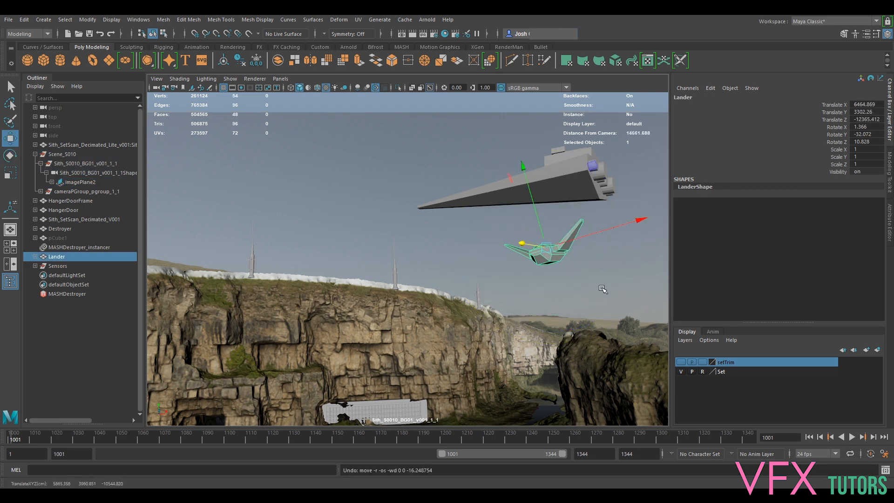
key(ctrl+z)
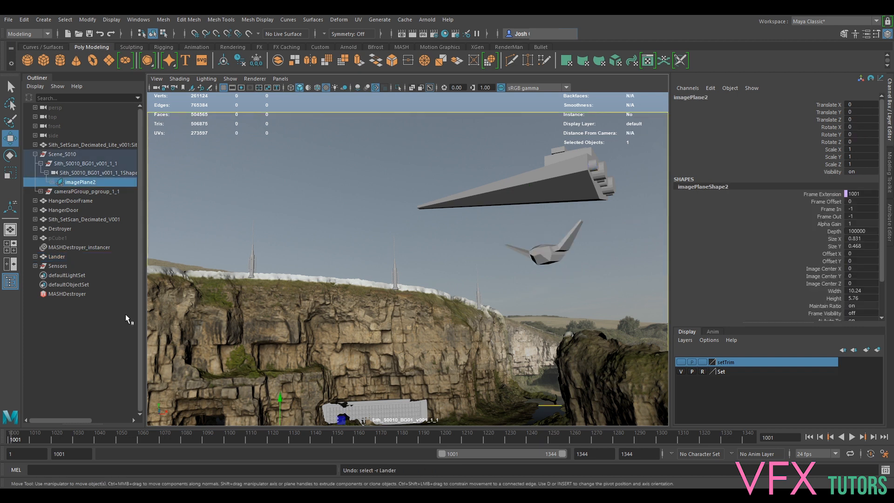
Step: Tilt the Lander below the Destroyer to about 5 degrees in X, -31.6 in Y and 10.6 in Z
click(58, 257)
click(57, 237)
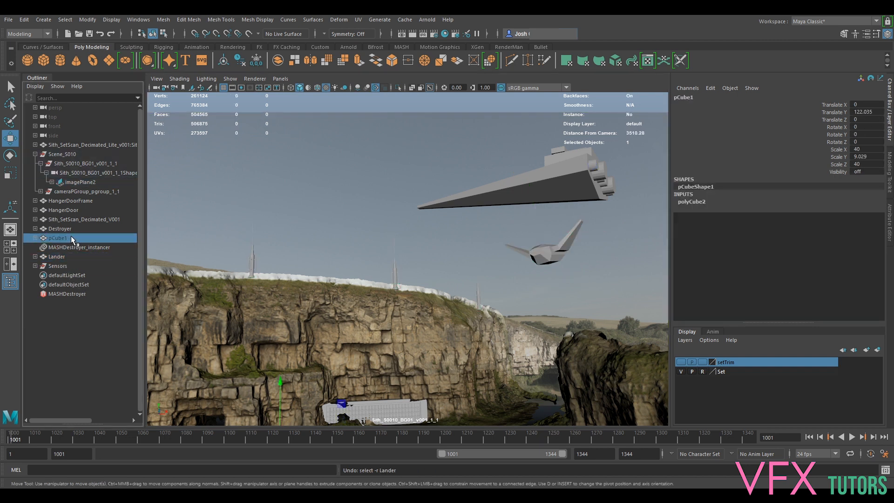
click(554, 254)
key(e)
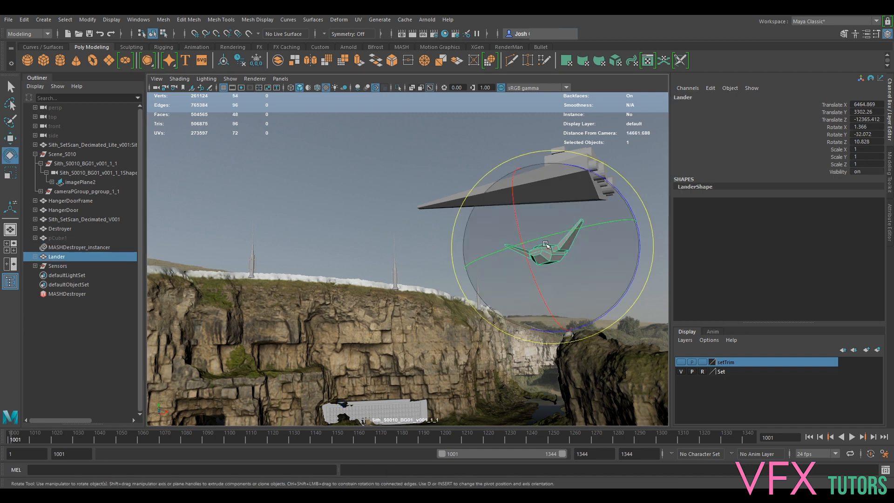
click(339, 220)
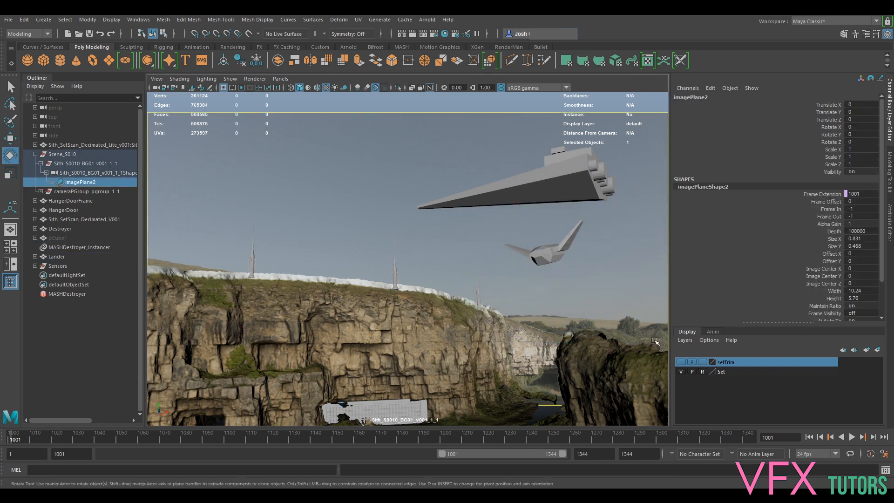
Step: Hide the Set display layer, show the setTrim layer, and scrub the shot to frame 1339
click(681, 371)
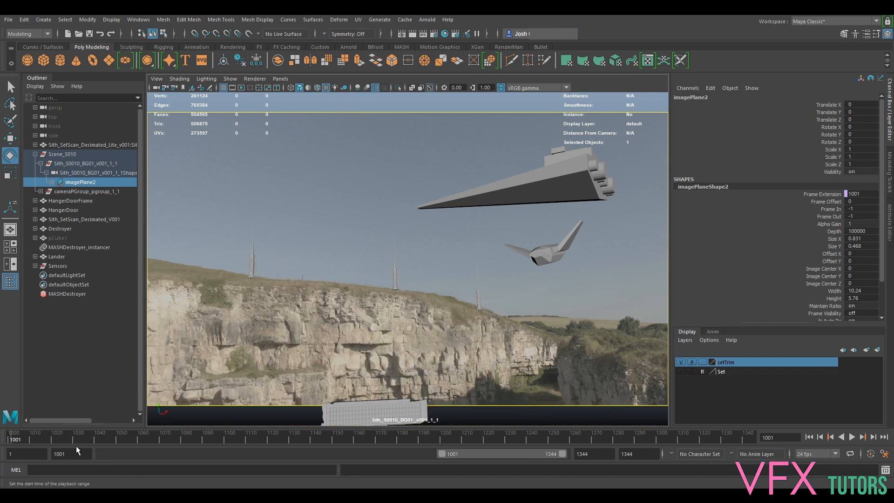
click(74, 294)
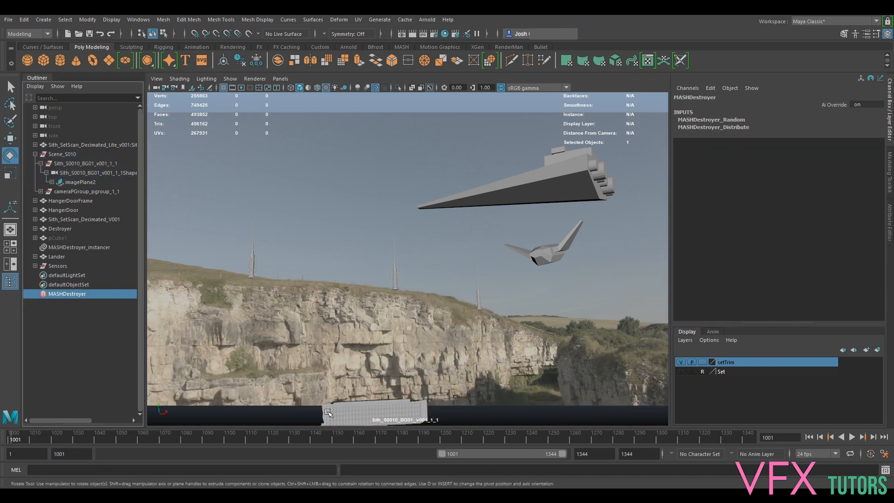
drag(40, 434, 742, 446)
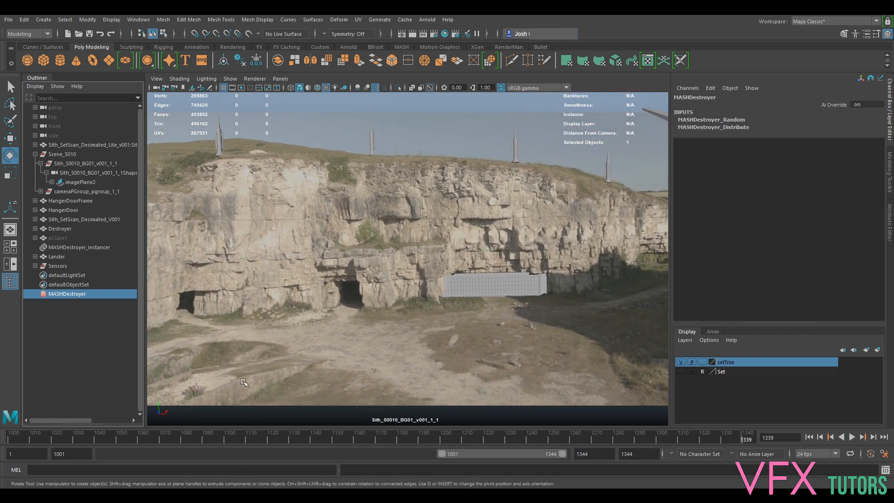
Step: Play and scrub through the shot, ending at frame 1008, to review the props against the background plate
key(alt+v)
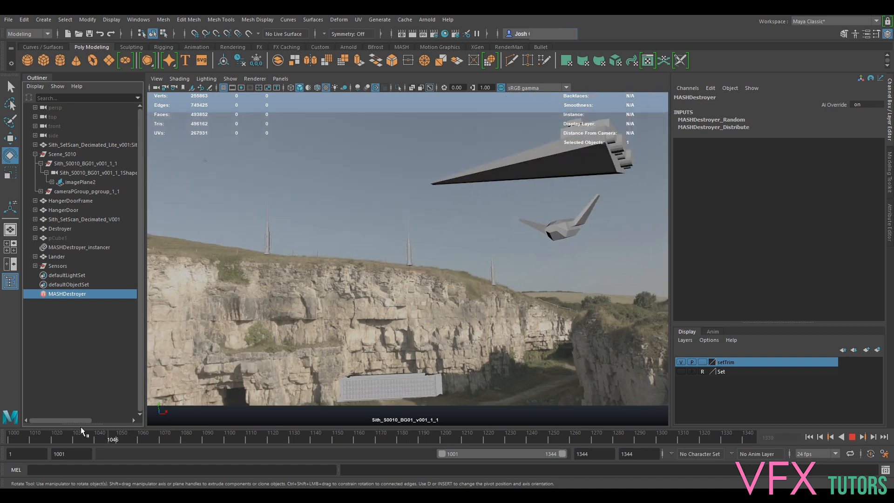
drag(178, 426, 430, 423)
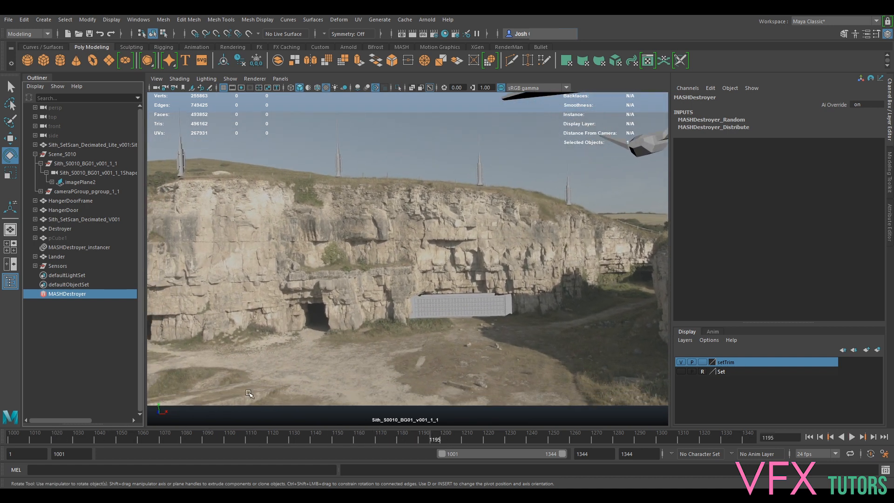
drag(438, 443, 590, 440)
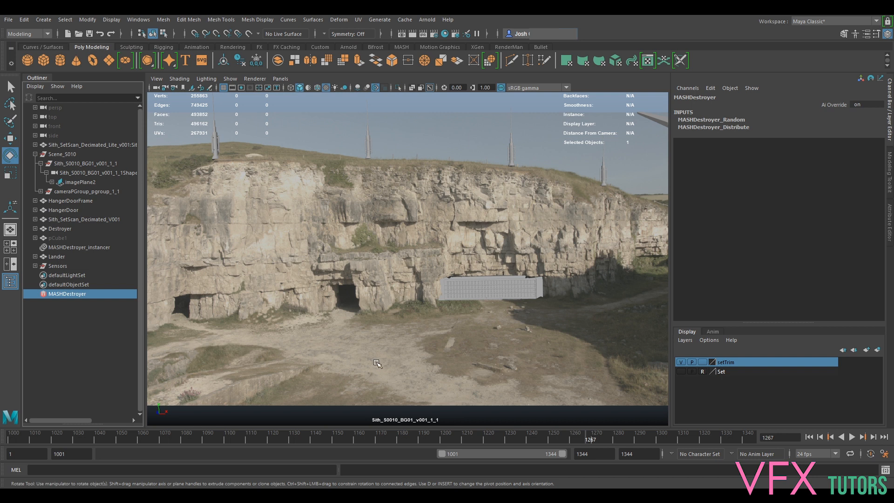
click(851, 436)
drag(349, 418, 254, 401)
drag(216, 435, 23, 410)
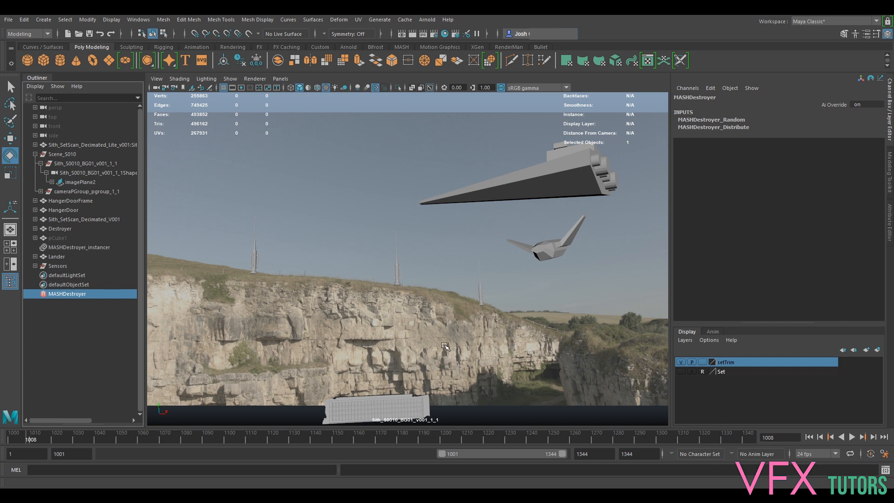
Step: Examine the Lander, Sensors group and Destroyer in the shot by selecting them individually
click(549, 242)
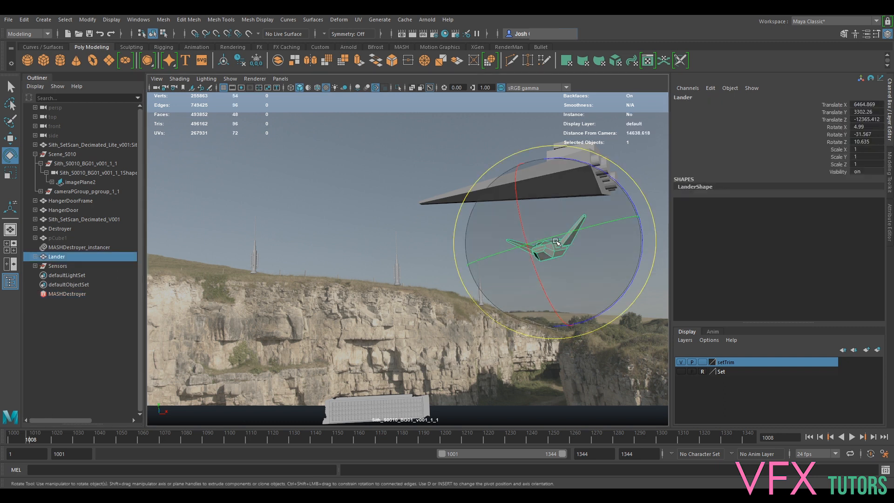
click(57, 265)
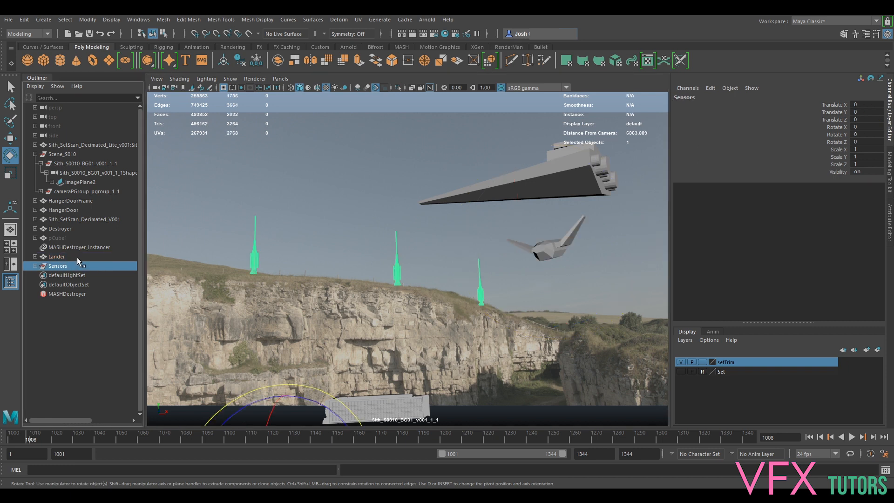
click(570, 258)
click(577, 173)
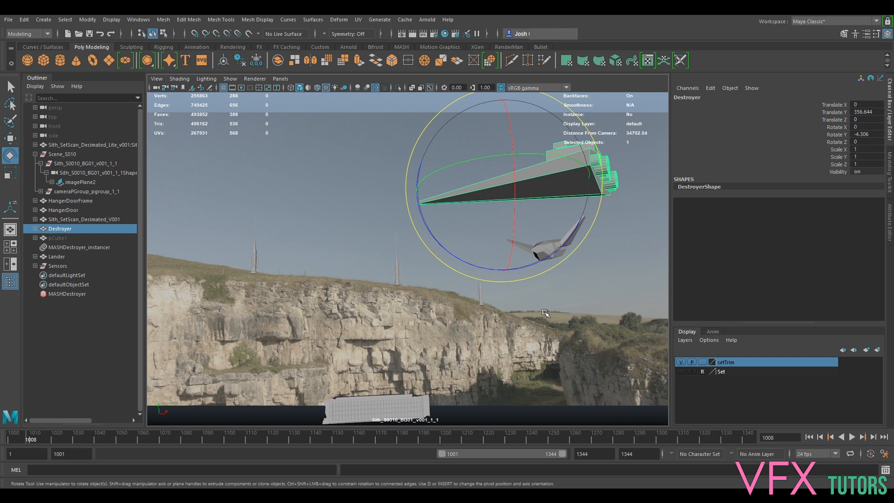
click(548, 316)
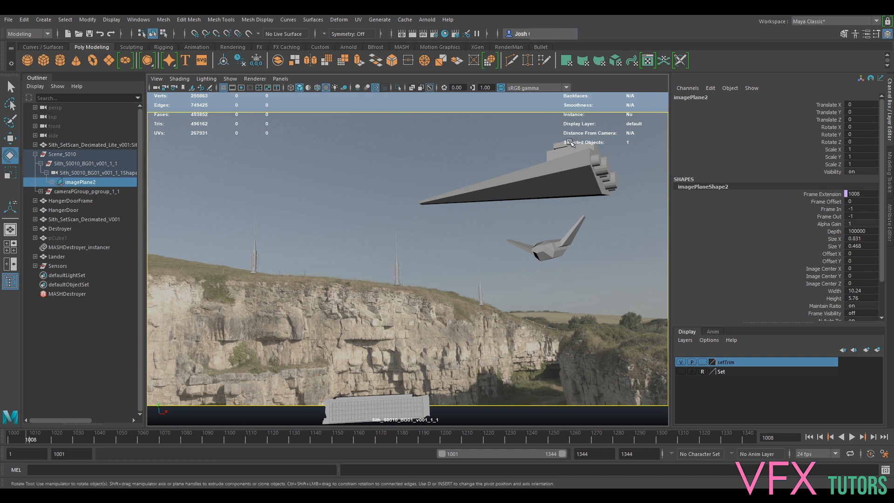
click(571, 165)
click(584, 292)
click(554, 260)
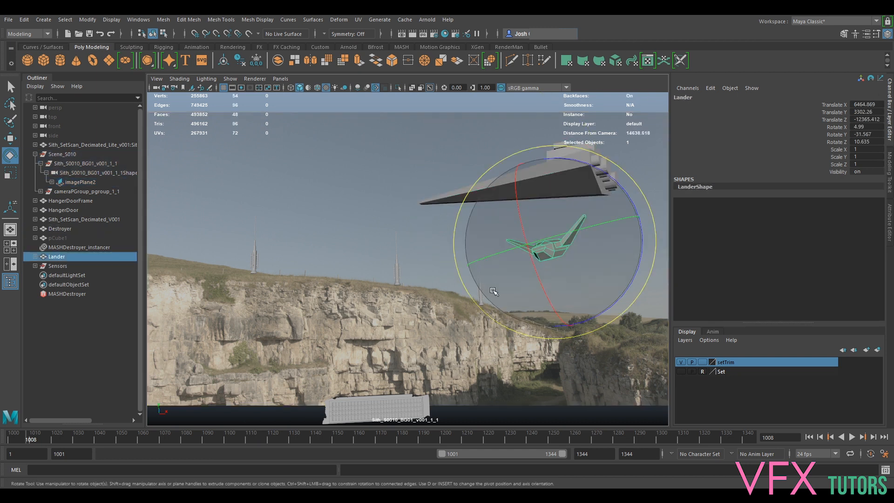
click(396, 274)
click(218, 197)
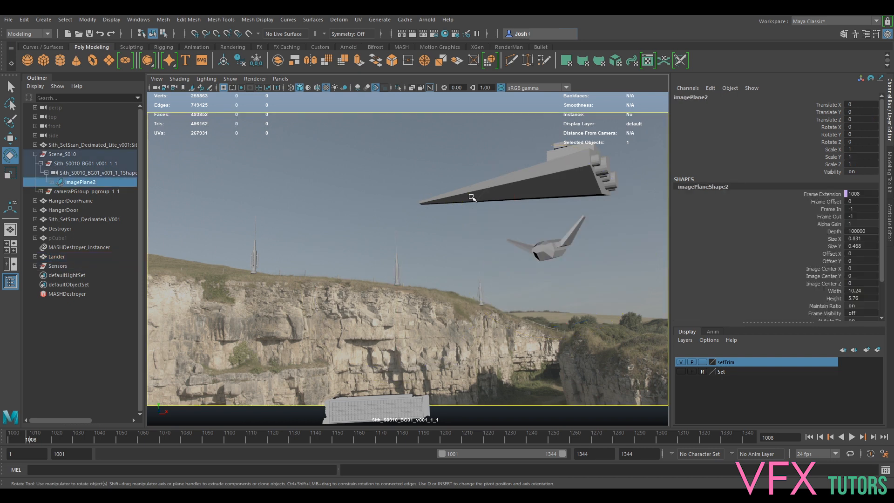